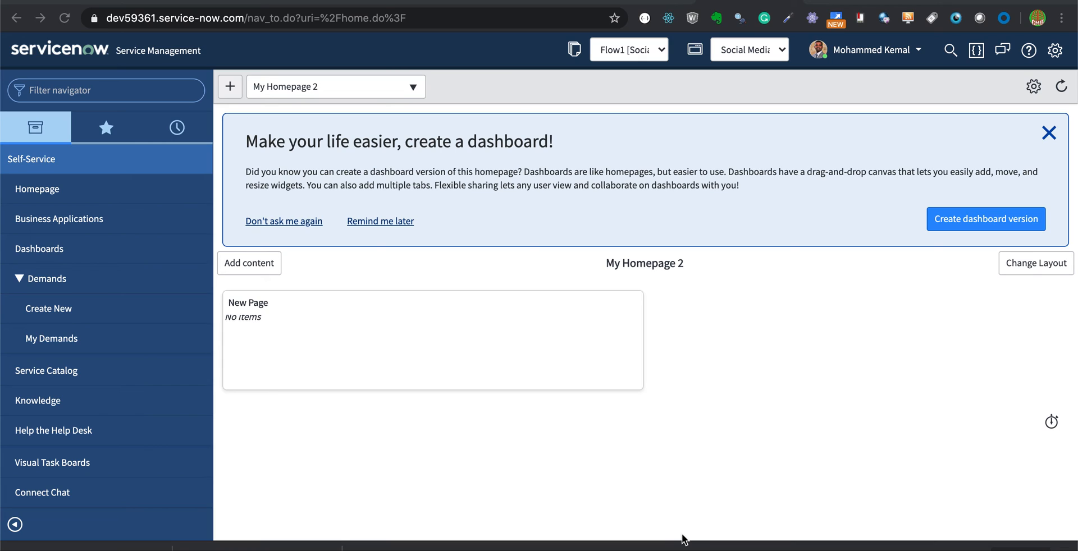
Step: Find Studio in the navigator, launch it, and load the Social Media Management application
{"action": "left_click", "coordinate": [77, 89]}
{"action": "type", "text": "st"}
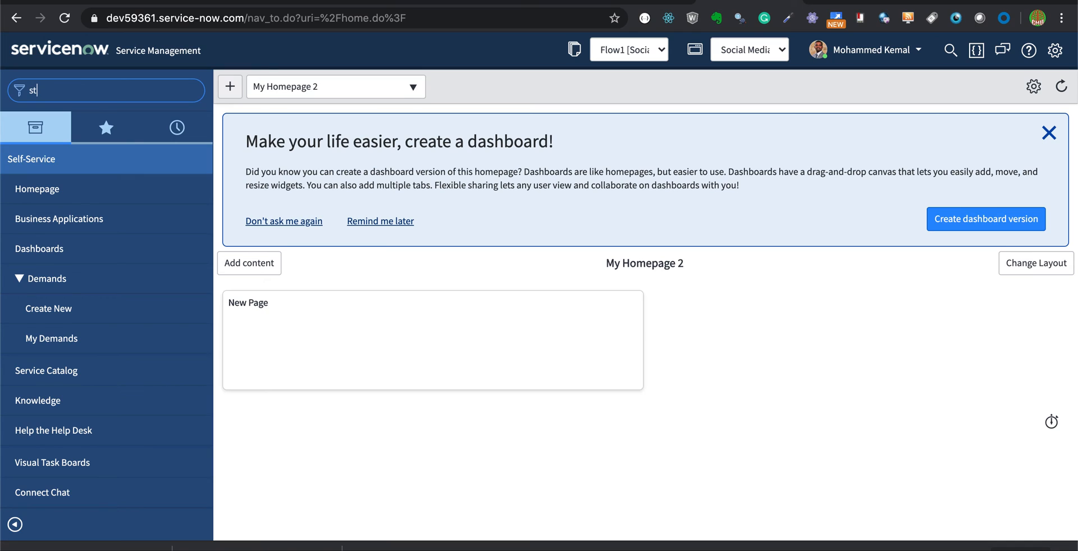
{"action": "type", "text": "ud"}
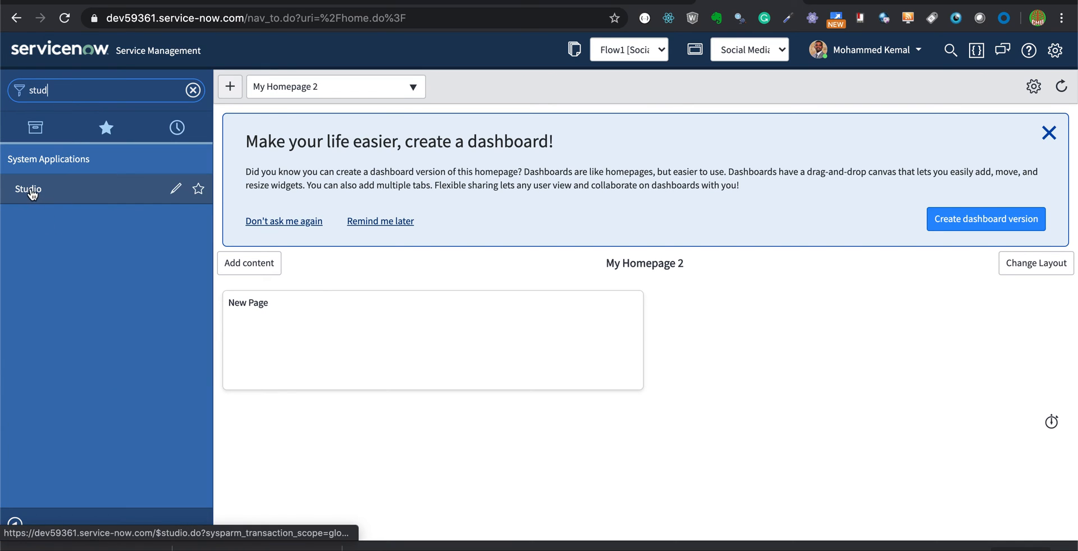
{"action": "left_click", "coordinate": [31, 190]}
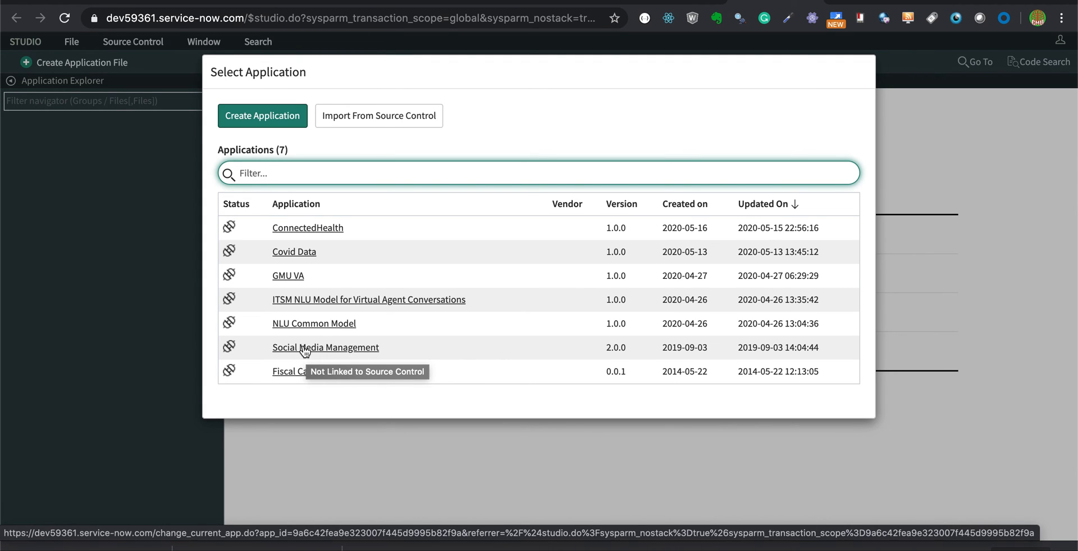
{"action": "left_click", "coordinate": [313, 351]}
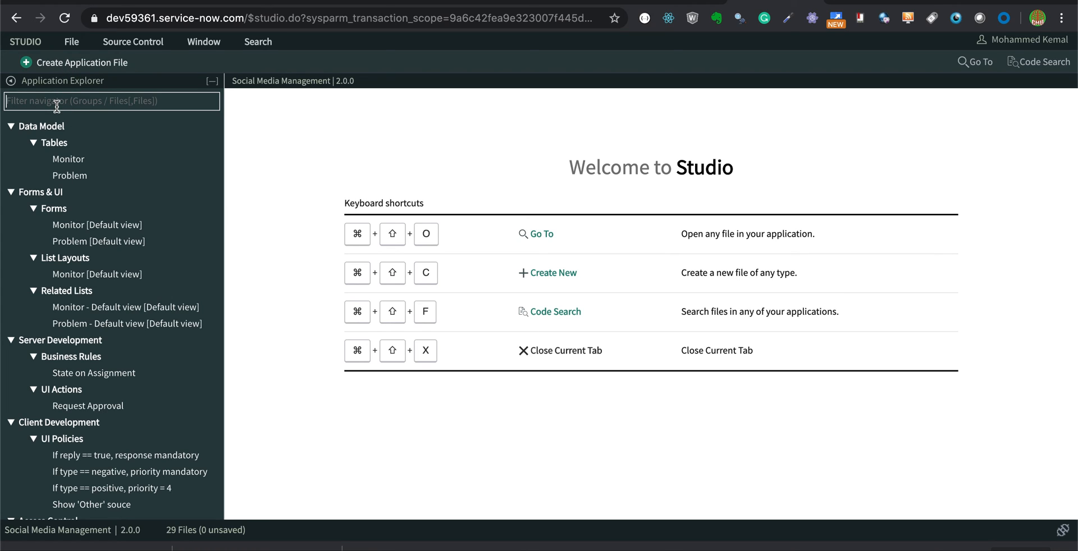
Step: Open the Social Media Response Approvals flow from the application's files and widen its Flow Designer window
{"action": "scroll", "coordinate": [45, 292], "scroll_direction": "down", "scroll_amount": 8}
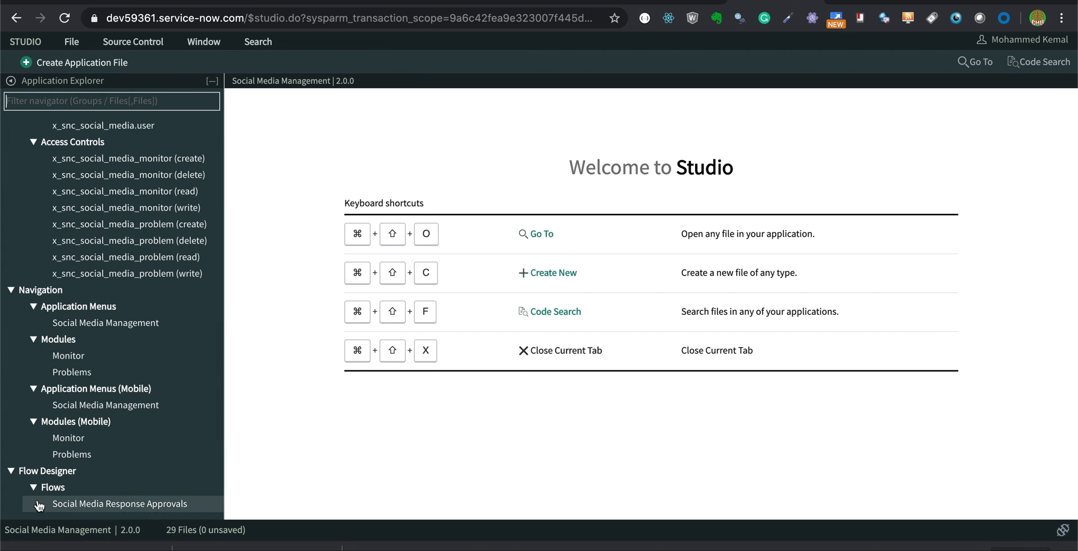
{"action": "left_click", "coordinate": [104, 504]}
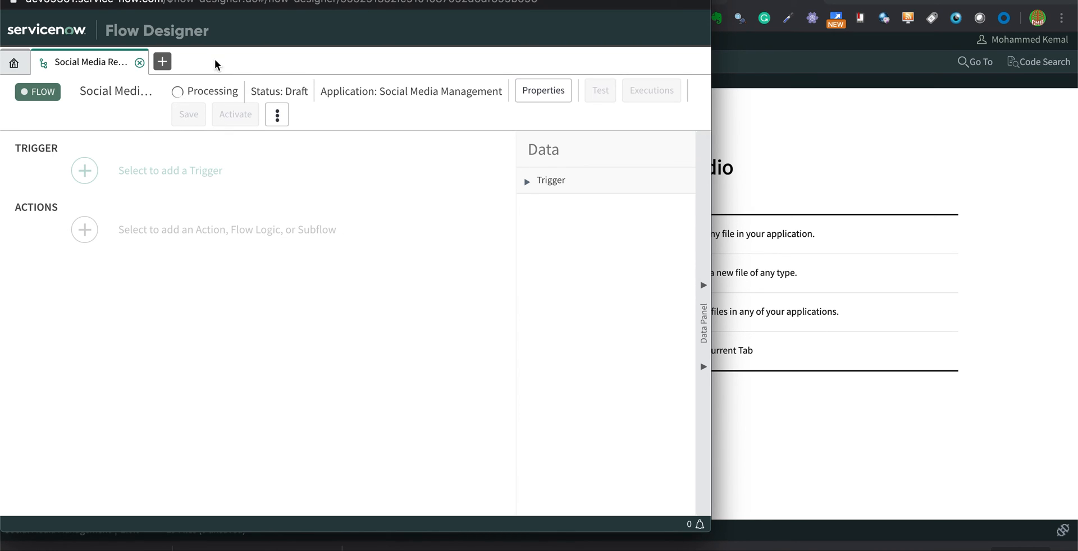
{"action": "left_click_drag", "start_coordinate": [592, 1], "coordinate": [627, 16]}
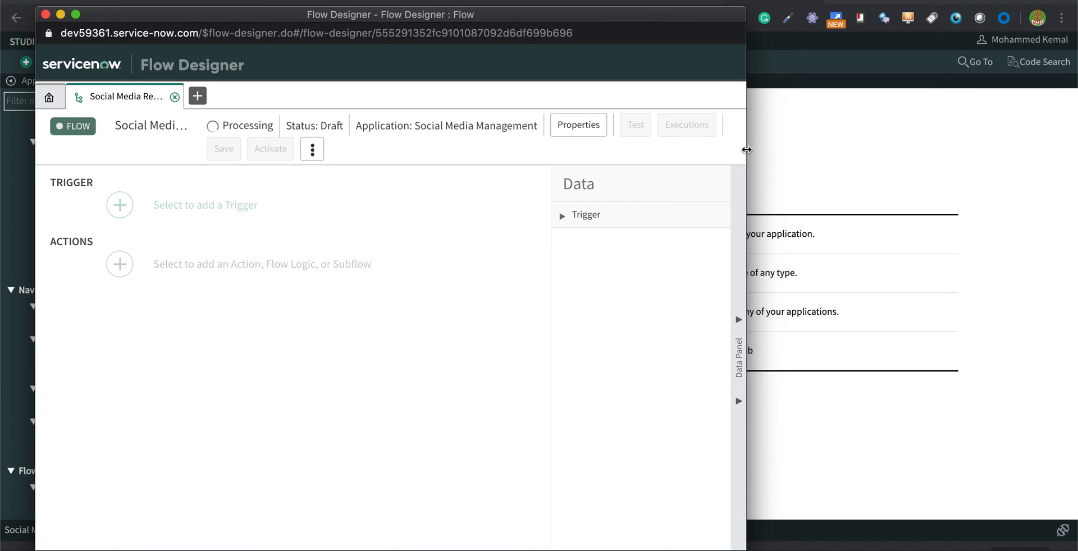
{"action": "left_click_drag", "start_coordinate": [746, 145], "coordinate": [942, 159]}
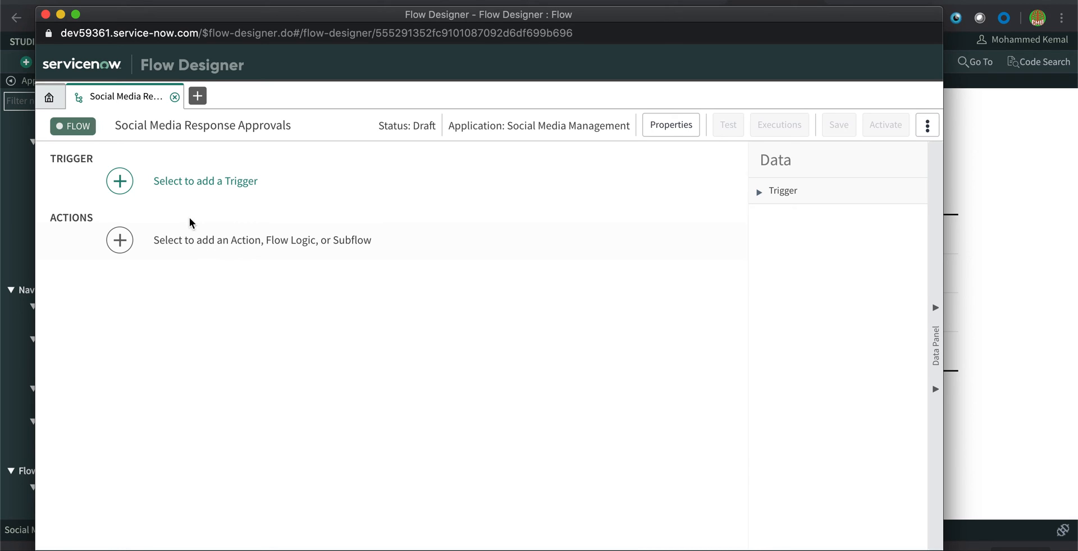
Step: Add a record Updated trigger to the flow for the Monitor [x_snc_social_media_monitor] table
{"action": "left_click", "coordinate": [199, 180]}
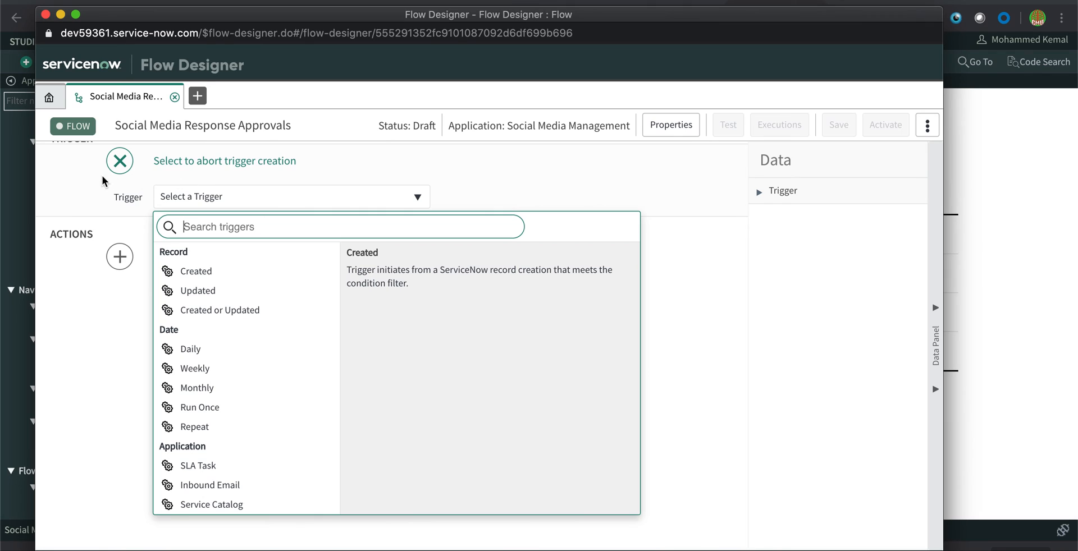
{"action": "left_click", "coordinate": [122, 161]}
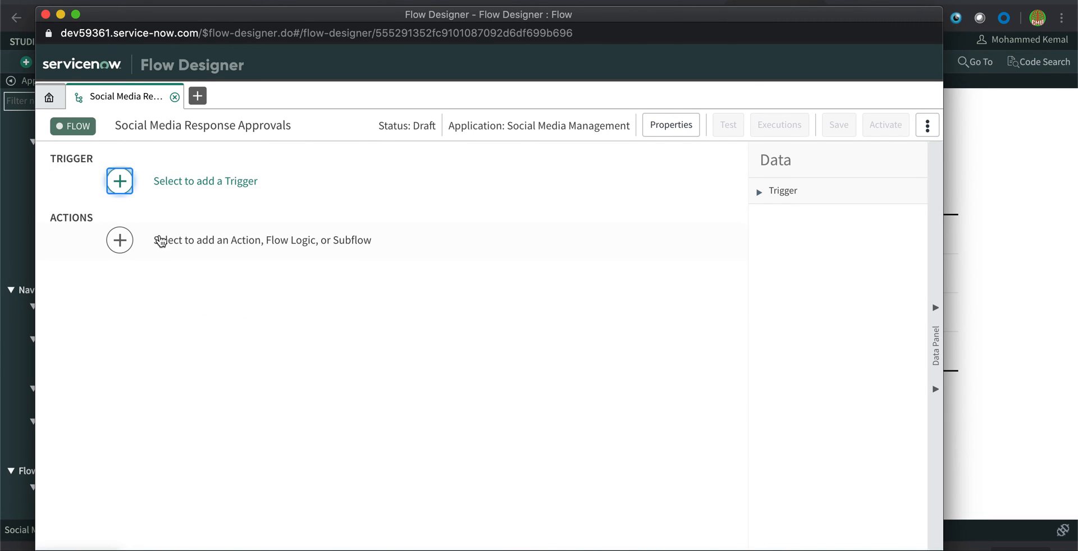
{"action": "left_click", "coordinate": [160, 184]}
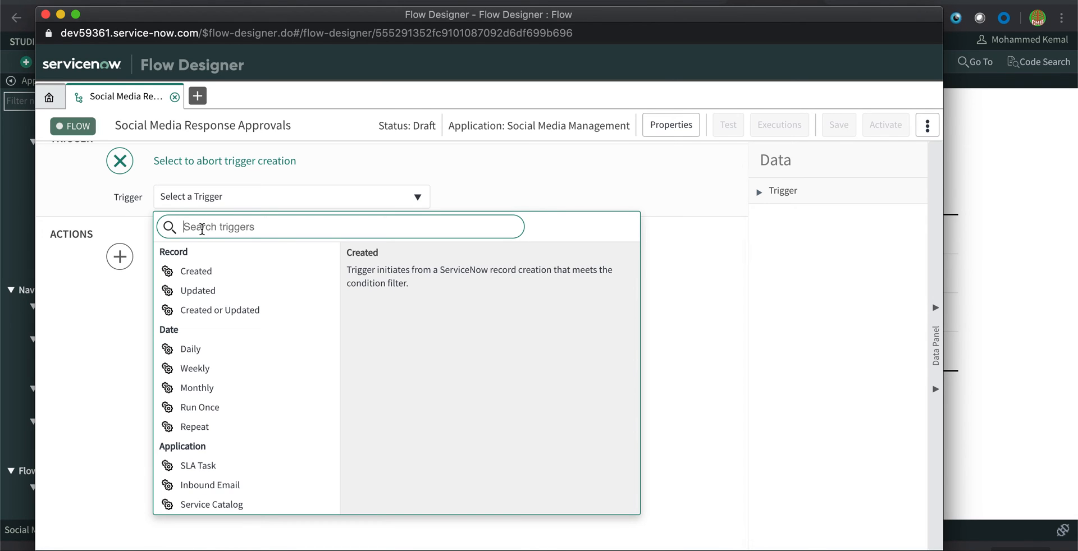
{"action": "left_click", "coordinate": [197, 290]}
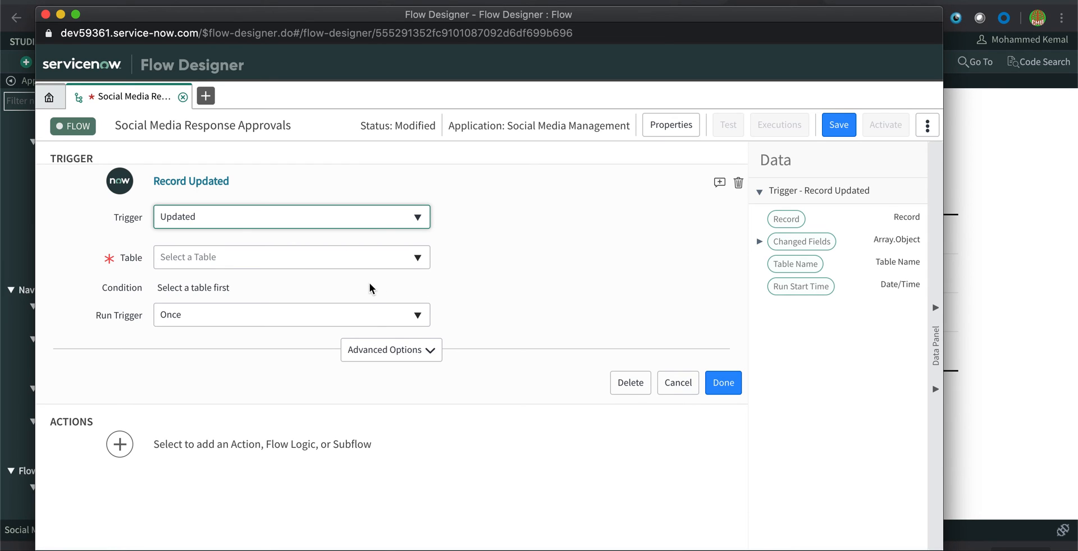
{"action": "left_click", "coordinate": [232, 260]}
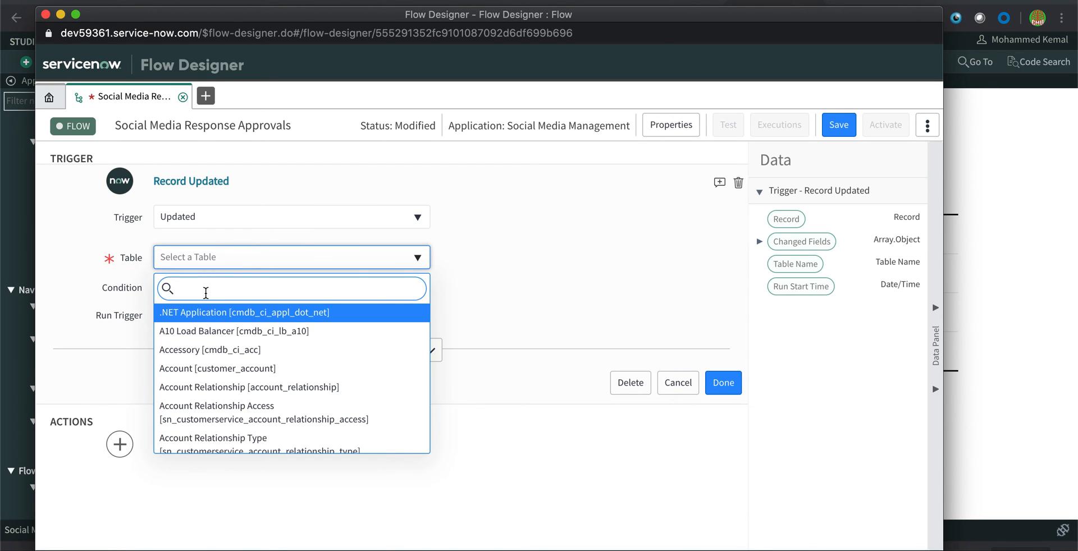
{"action": "type", "text": "monitor"}
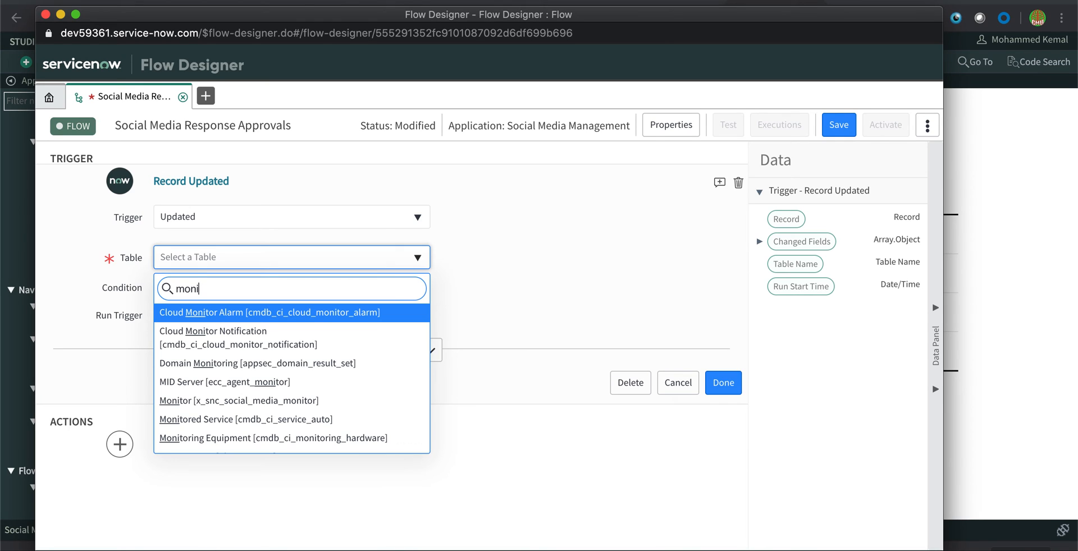
{"action": "left_click", "coordinate": [185, 401]}
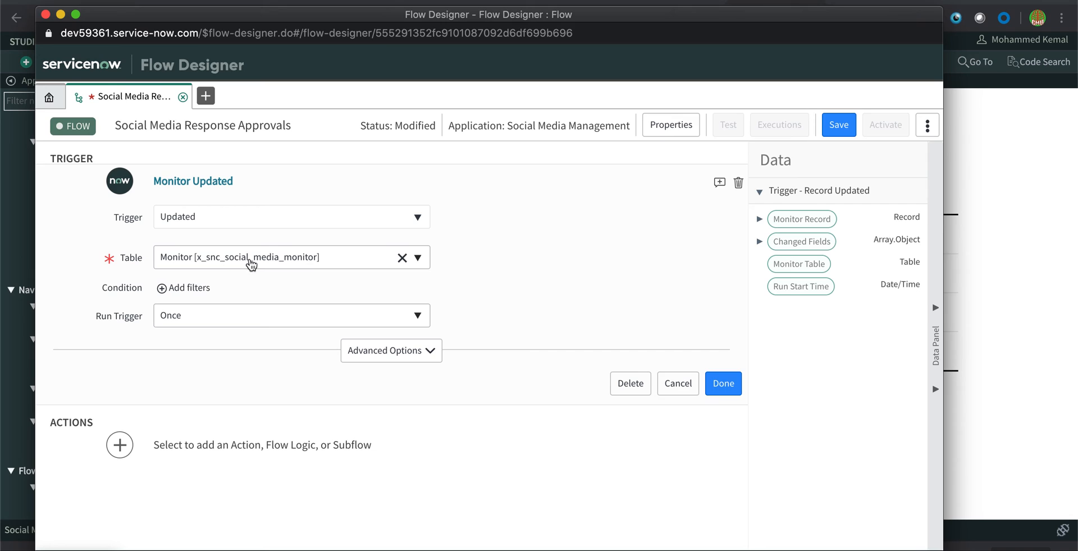
Step: Set the trigger to run For each unique change and finish configuring it
{"action": "left_click", "coordinate": [187, 319]}
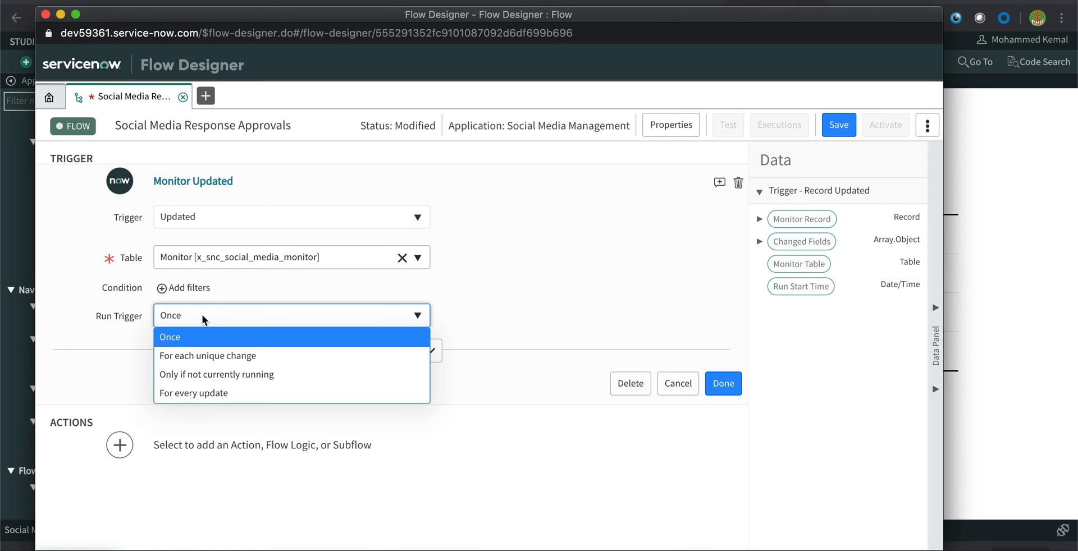
{"action": "left_click", "coordinate": [182, 360]}
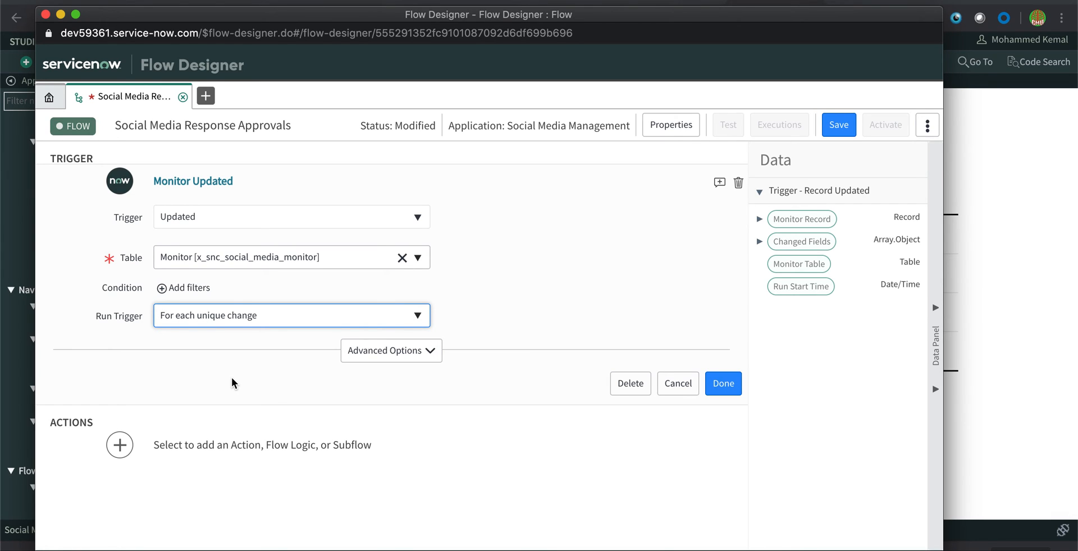
{"action": "left_click", "coordinate": [721, 385]}
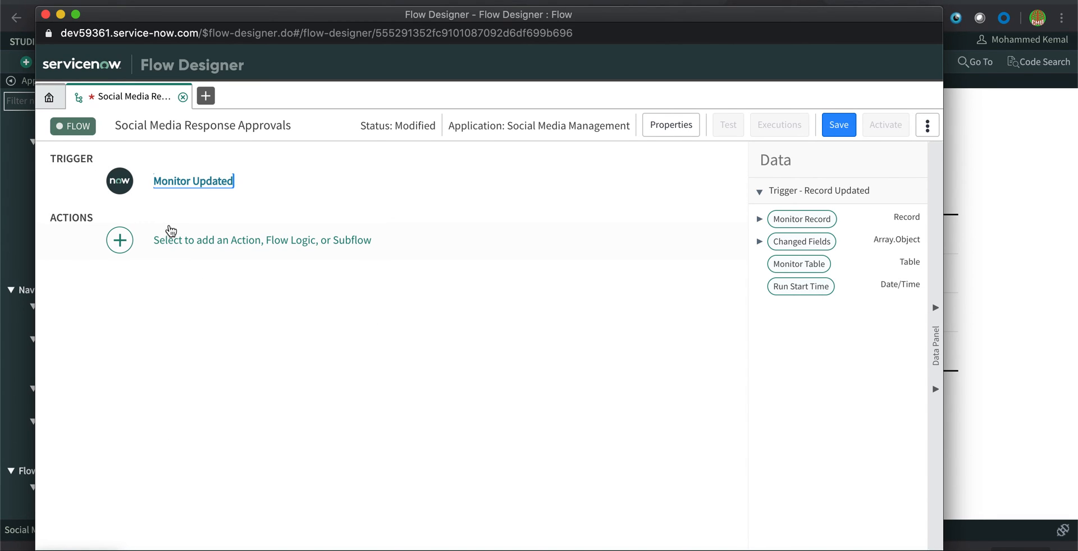
Step: Add a ServiceNow Core Update Record action that uses the trigger's Monitor Record as its record
{"action": "left_click", "coordinate": [181, 247]}
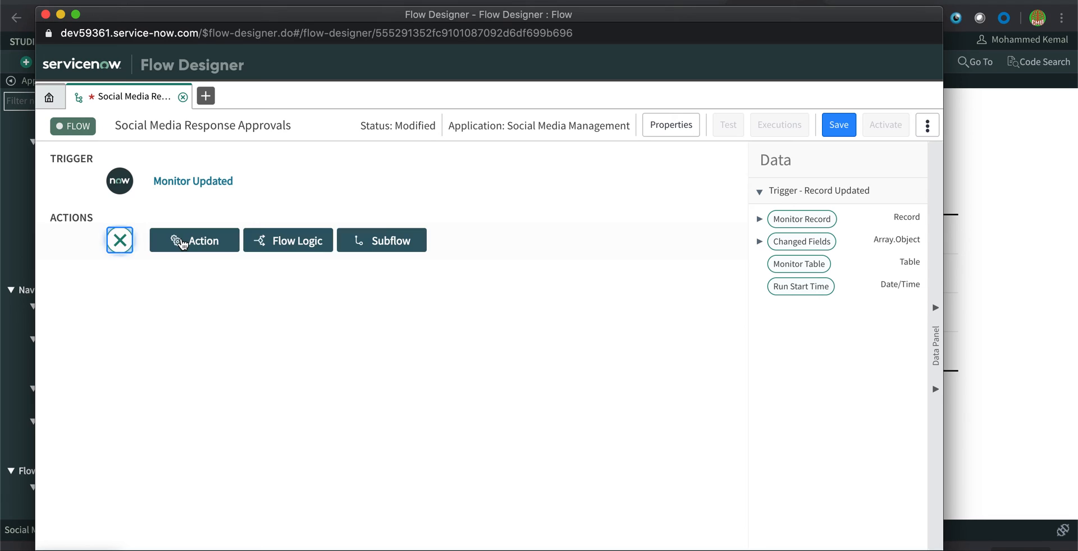
{"action": "left_click", "coordinate": [193, 241]}
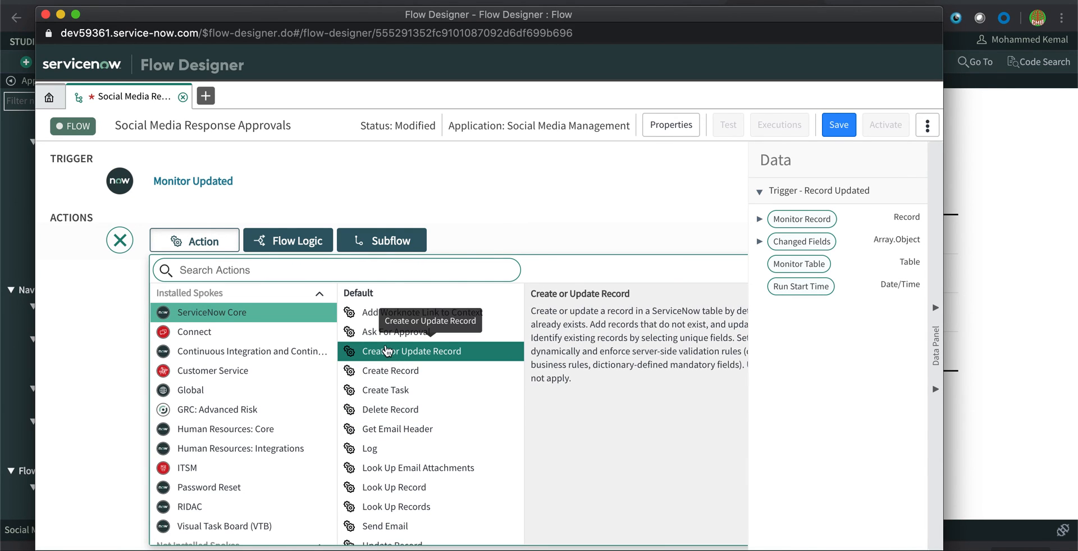
{"action": "scroll", "coordinate": [391, 467], "scroll_direction": "down", "scroll_amount": 3}
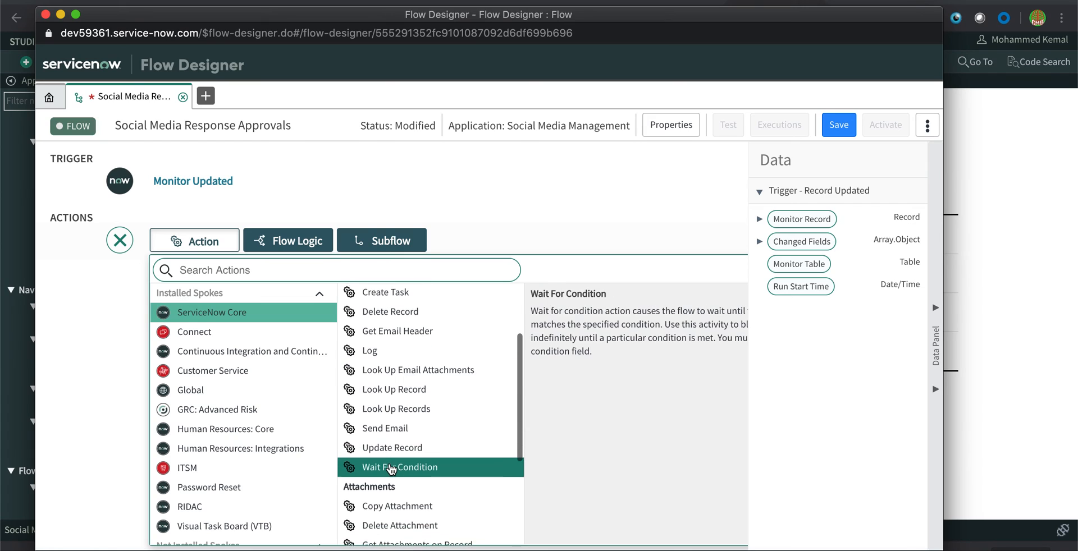
{"action": "scroll", "coordinate": [391, 469], "scroll_direction": "down", "scroll_amount": 2}
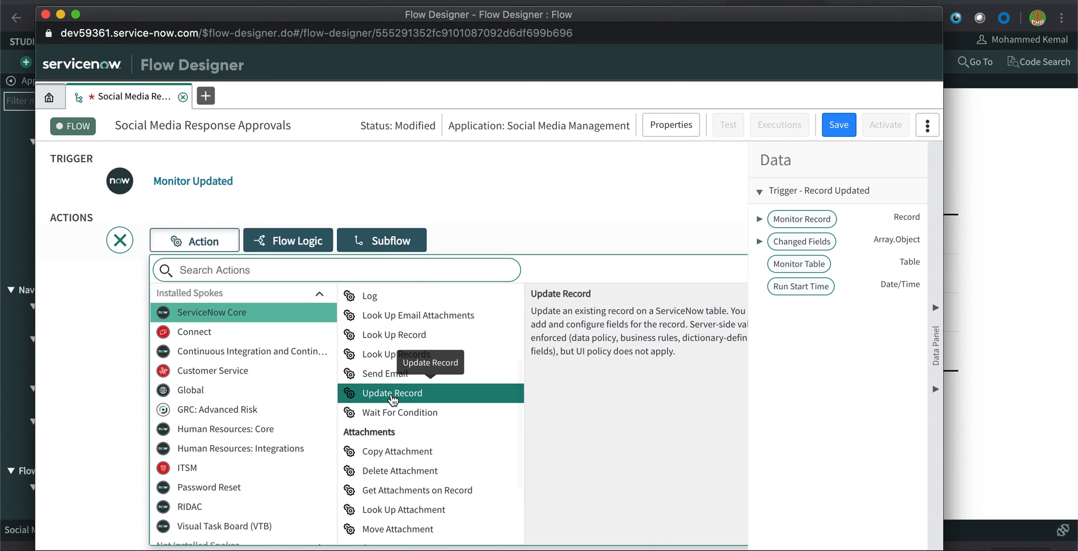
{"action": "left_click", "coordinate": [392, 396]}
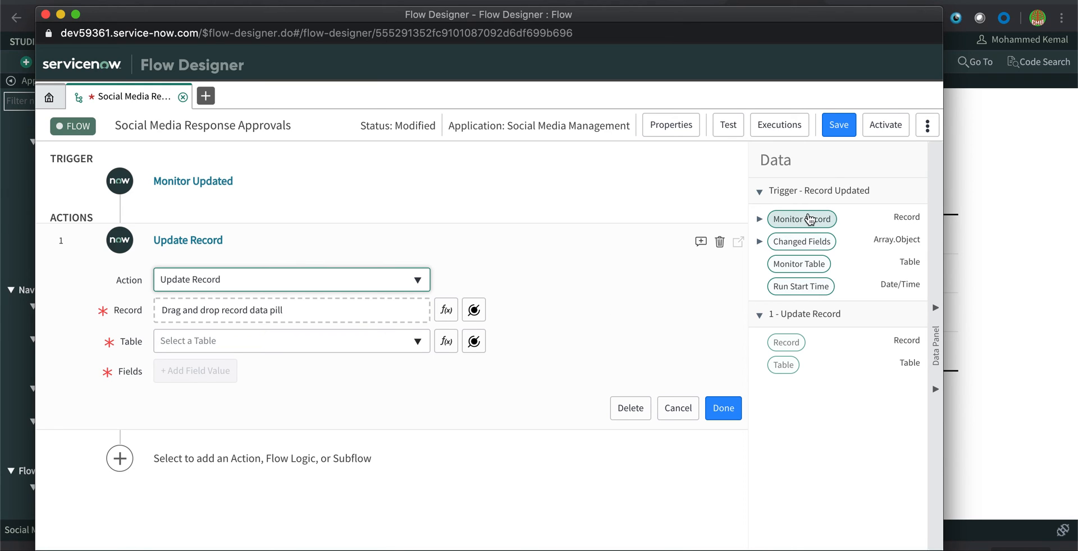
{"action": "left_click_drag", "start_coordinate": [807, 220], "coordinate": [255, 307]}
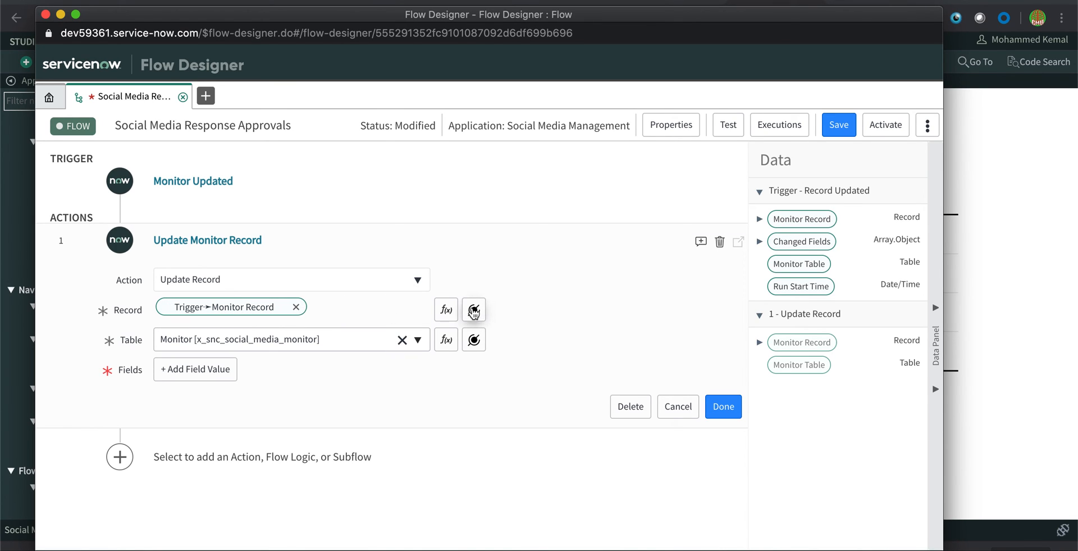
Step: Add the State field to the Update Record action with the value Approval requested
{"action": "left_click", "coordinate": [191, 374]}
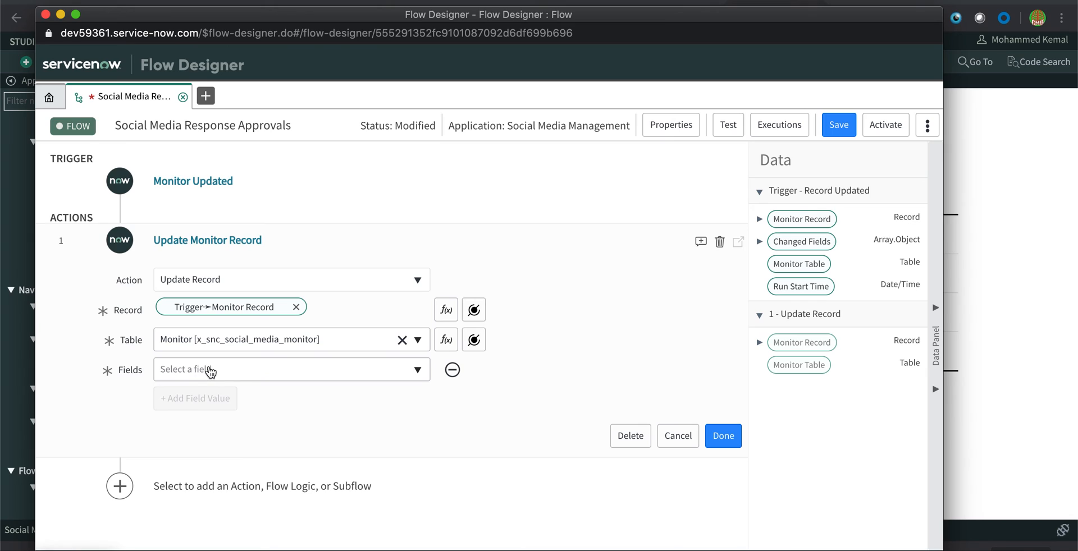
{"action": "left_click", "coordinate": [209, 369]}
{"action": "type", "text": "state"}
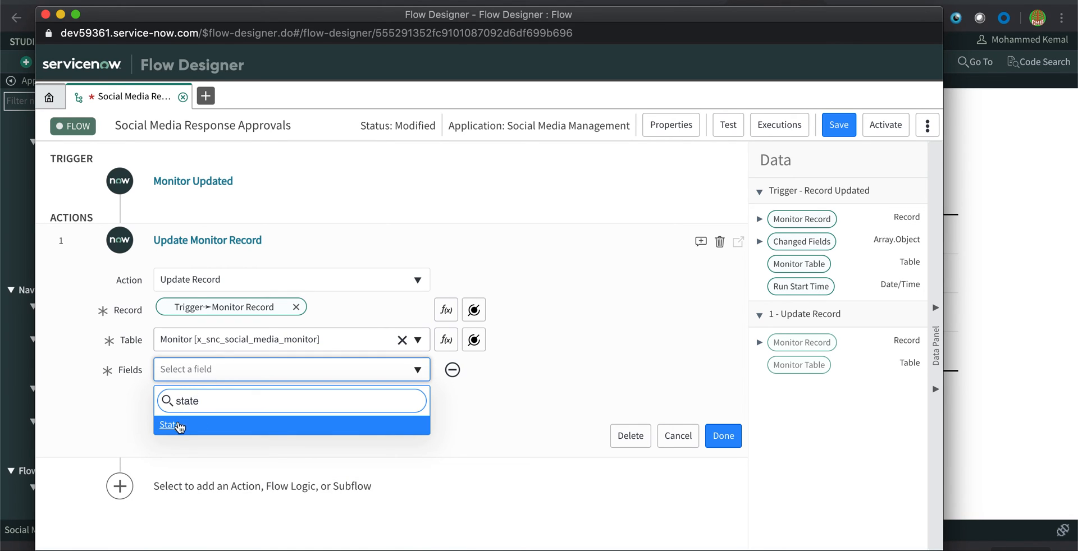
{"action": "left_click", "coordinate": [179, 425]}
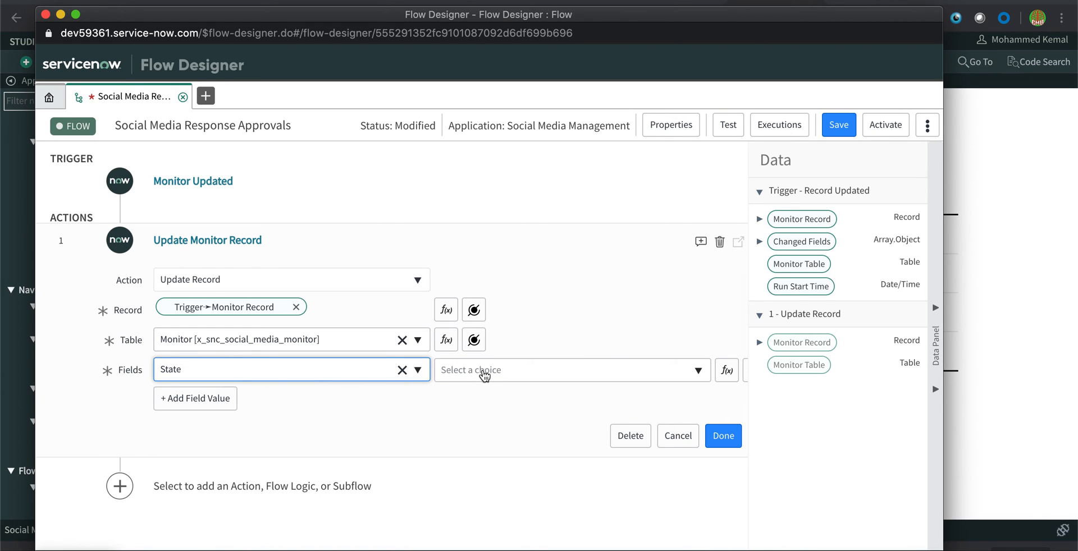
{"action": "scroll", "coordinate": [485, 376], "scroll_direction": "right", "scroll_amount": 3}
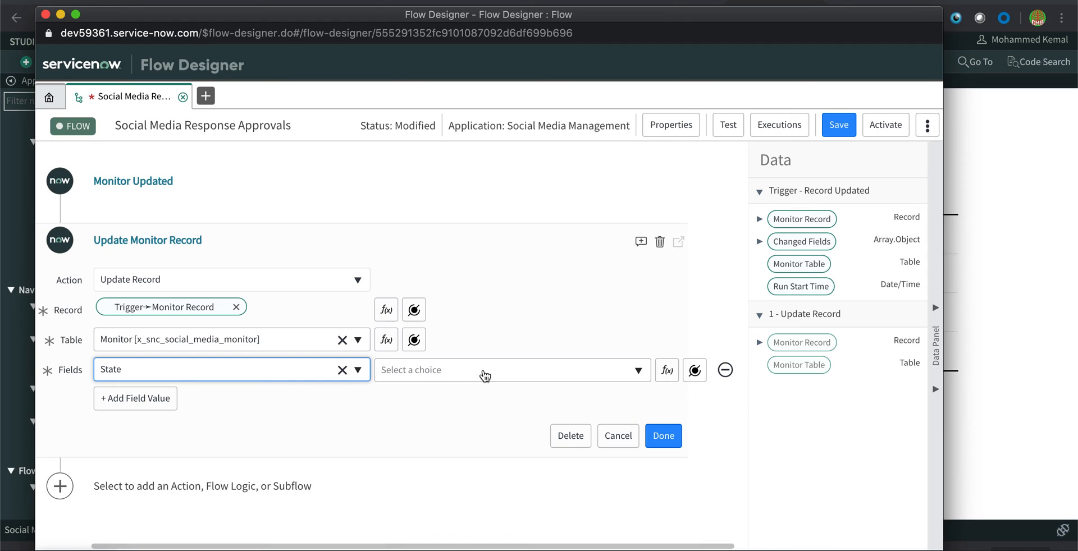
{"action": "left_click", "coordinate": [419, 371]}
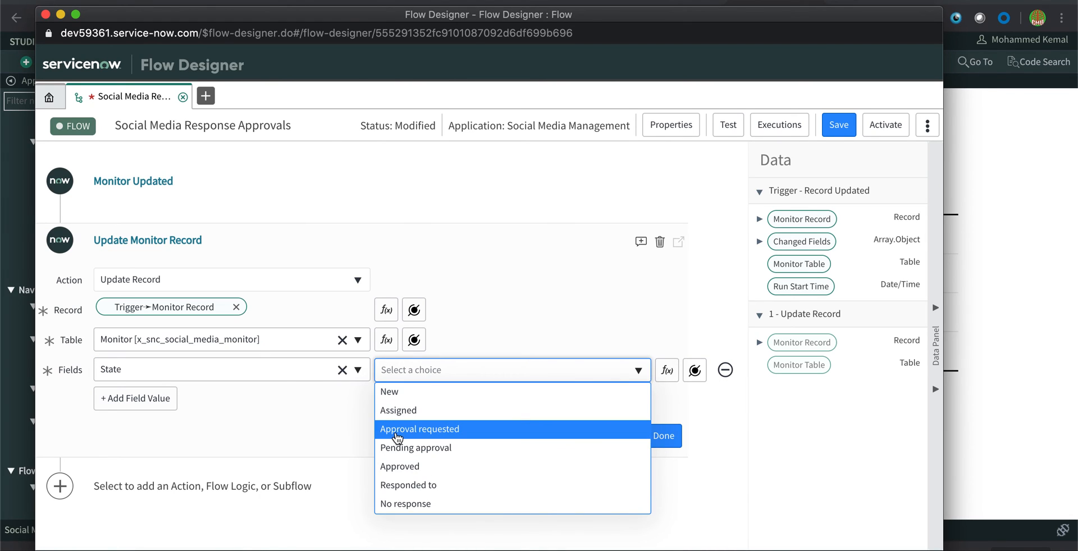
{"action": "left_click", "coordinate": [448, 431]}
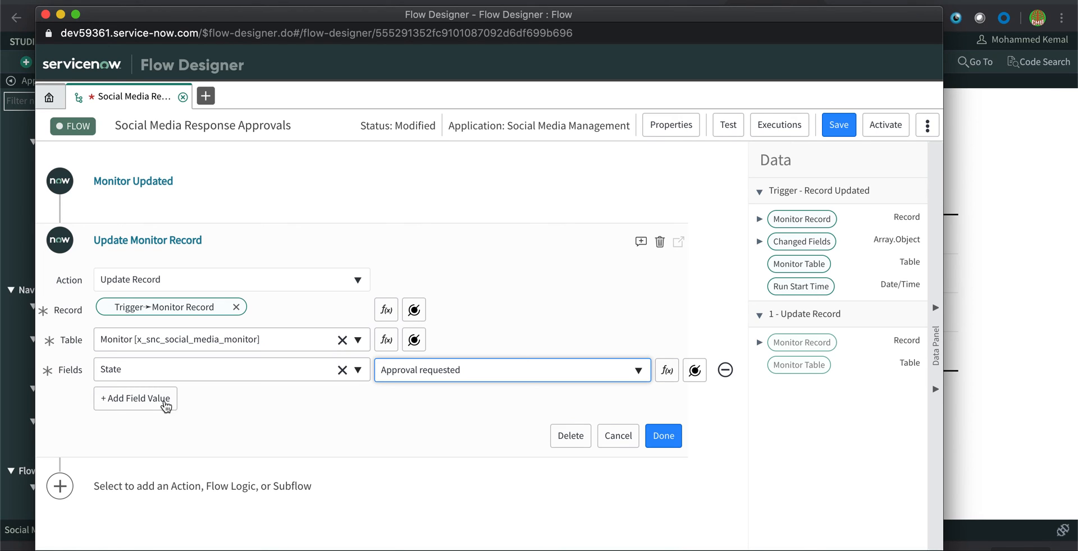
Step: Add a second field value row to the Update Record action and look through the fields available for it
{"action": "left_click", "coordinate": [135, 399]}
{"action": "left_click", "coordinate": [153, 397]}
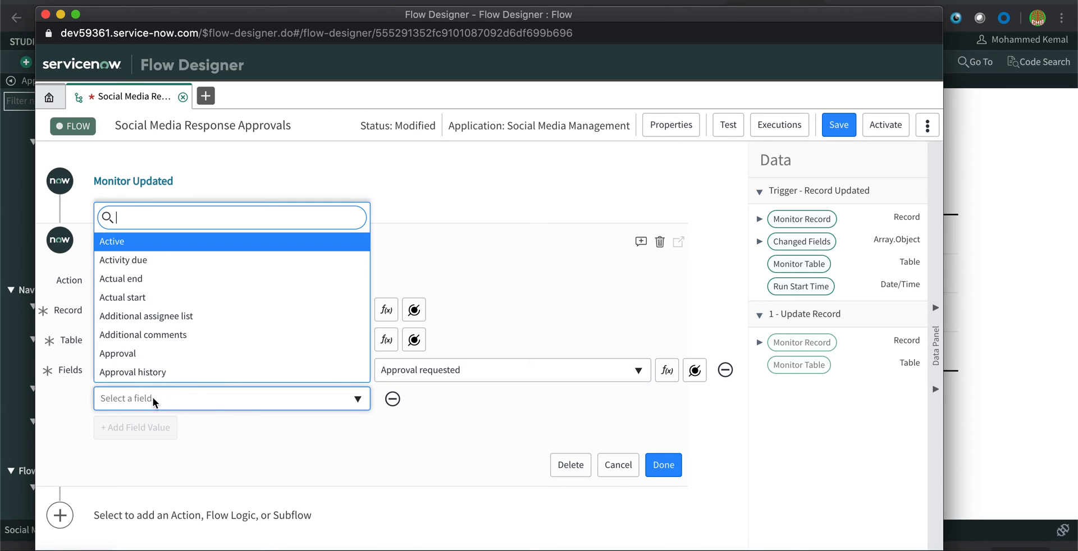
{"action": "scroll", "coordinate": [132, 360], "scroll_direction": "down", "scroll_amount": 6}
{"action": "scroll", "coordinate": [132, 359], "scroll_direction": "down", "scroll_amount": 8}
{"action": "scroll", "coordinate": [132, 359], "scroll_direction": "down", "scroll_amount": 8}
{"action": "scroll", "coordinate": [133, 359], "scroll_direction": "down", "scroll_amount": 1}
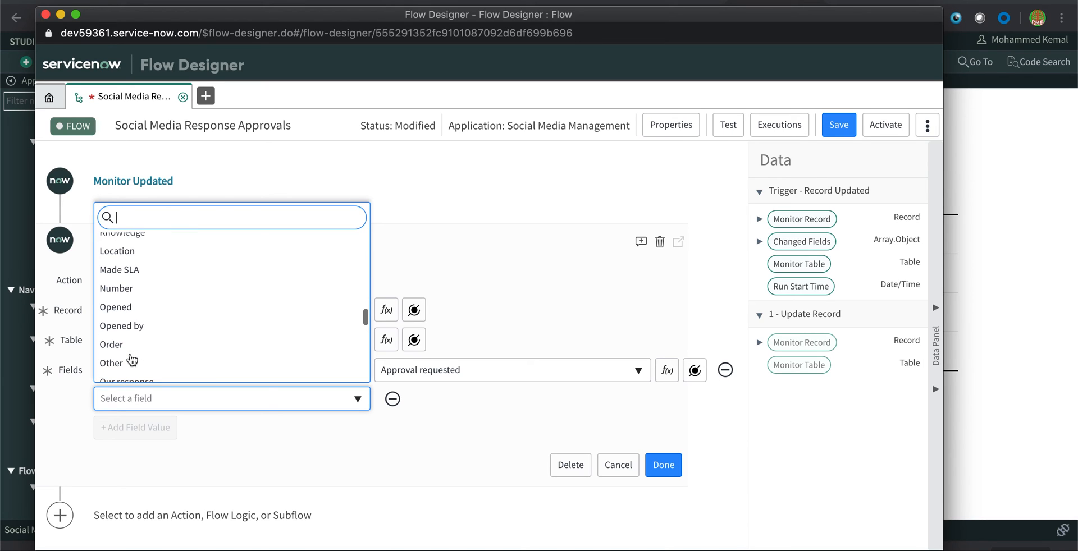
{"action": "scroll", "coordinate": [132, 359], "scroll_direction": "down", "scroll_amount": 3}
{"action": "scroll", "coordinate": [132, 337], "scroll_direction": "up", "scroll_amount": 10}
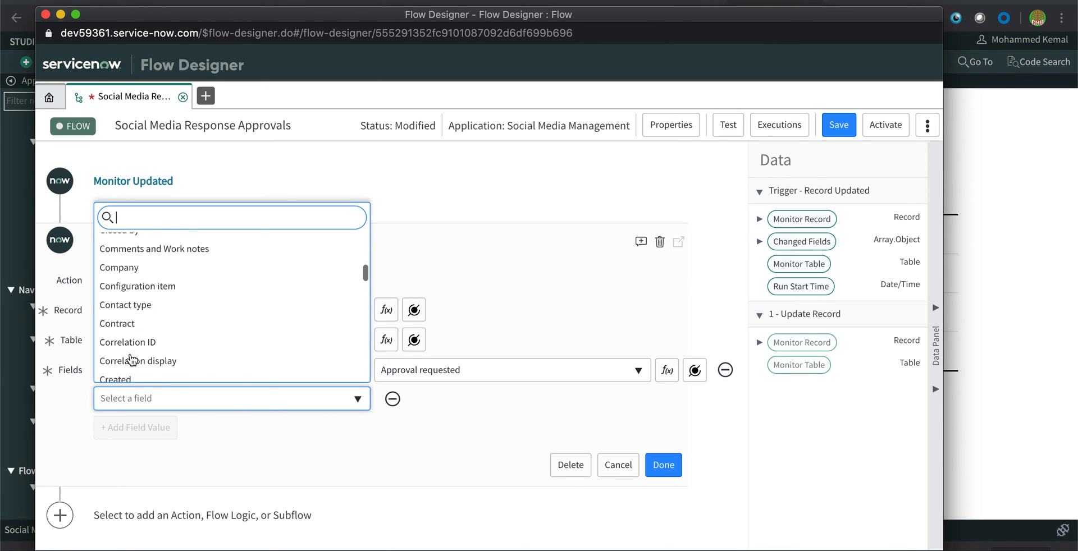
{"action": "scroll", "coordinate": [128, 284], "scroll_direction": "down", "scroll_amount": 3}
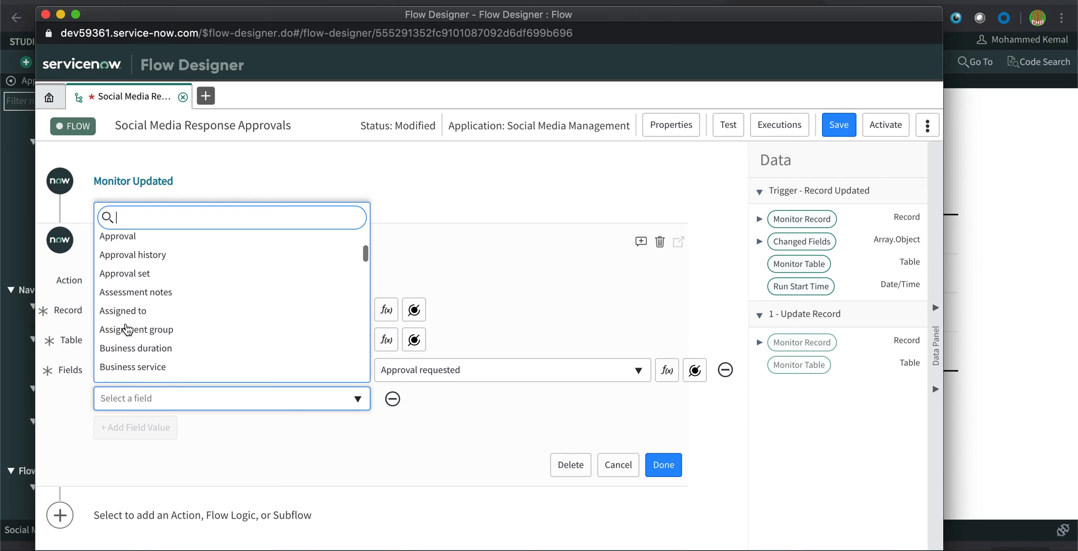
{"action": "scroll", "coordinate": [132, 368], "scroll_direction": "down", "scroll_amount": 2}
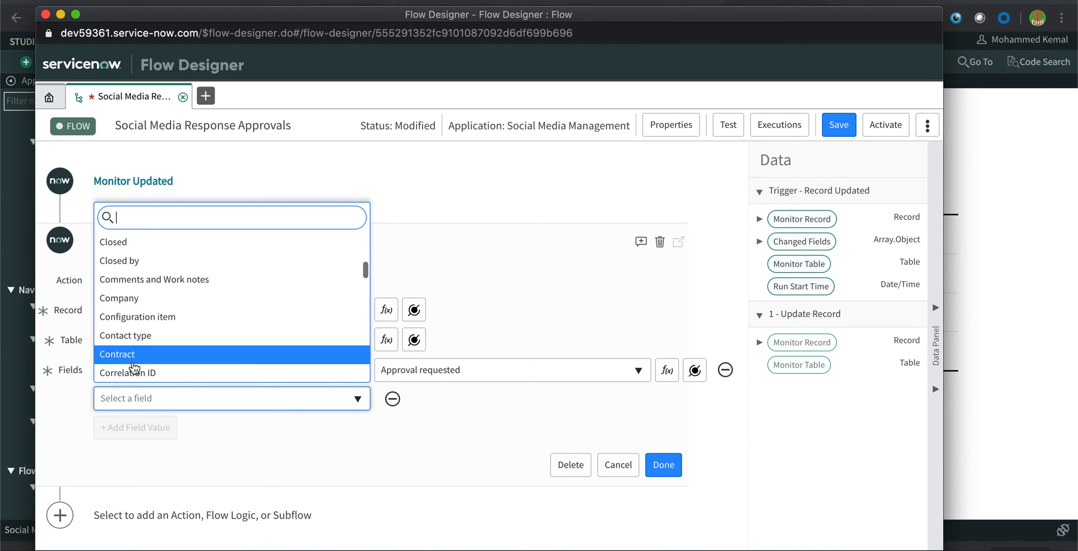
{"action": "scroll", "coordinate": [140, 359], "scroll_direction": "down", "scroll_amount": 2}
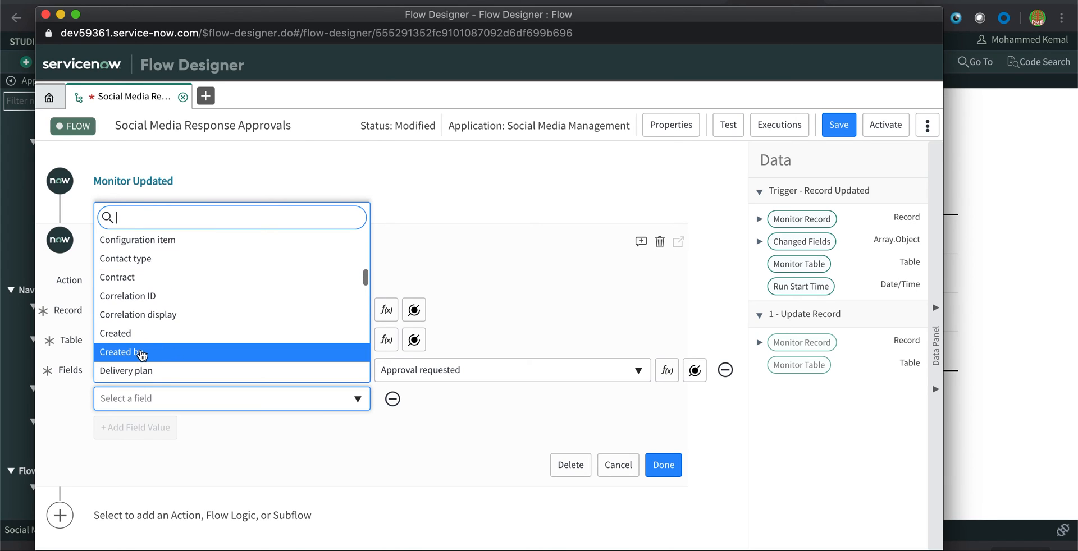
{"action": "left_click", "coordinate": [213, 458]}
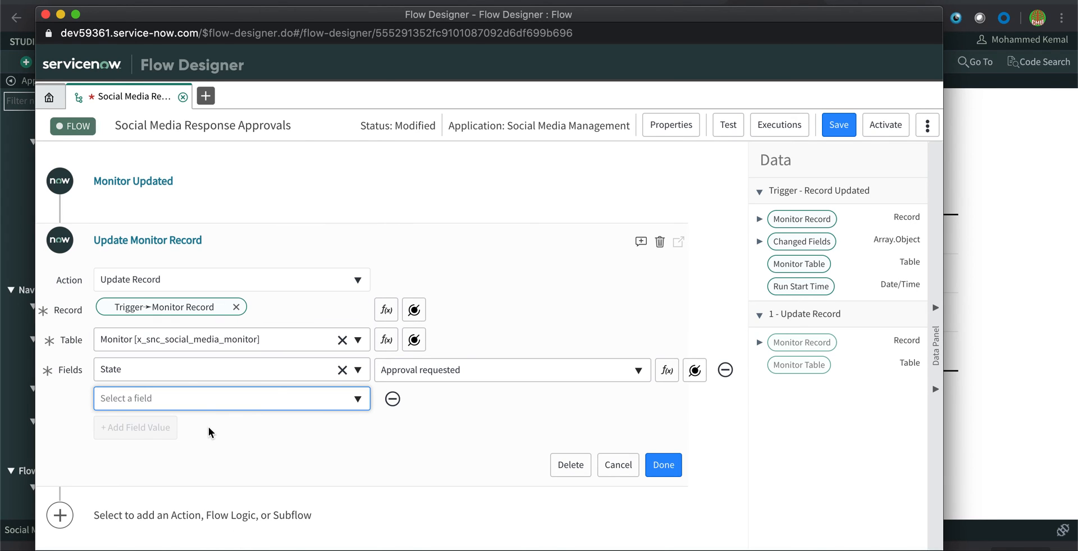
Step: Set the second field value of the Update Record action to Approval with the value Requested
{"action": "left_click", "coordinate": [357, 400]}
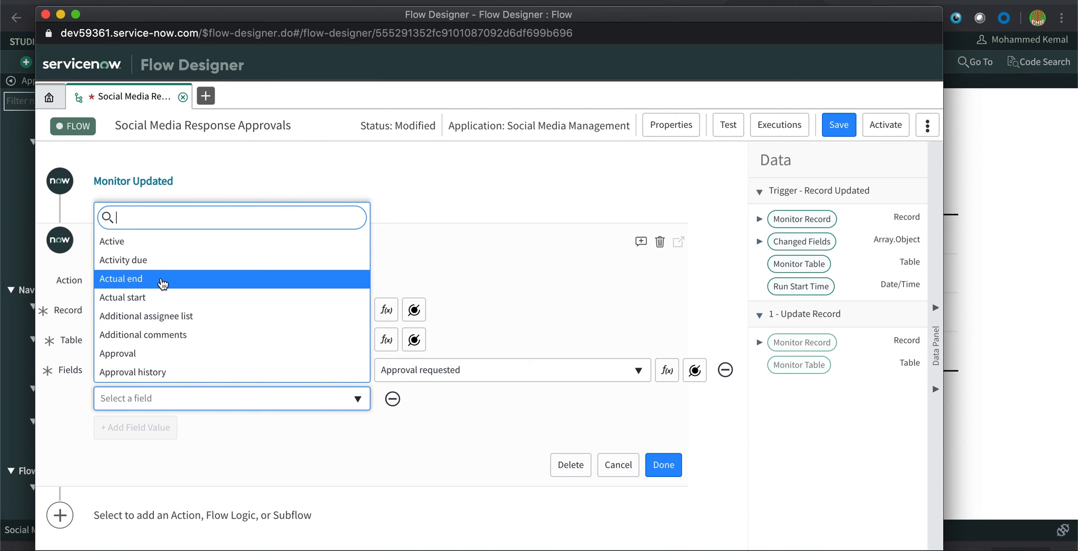
{"action": "scroll", "coordinate": [194, 319], "scroll_direction": "down", "scroll_amount": 1}
{"action": "scroll", "coordinate": [194, 318], "scroll_direction": "down", "scroll_amount": 2}
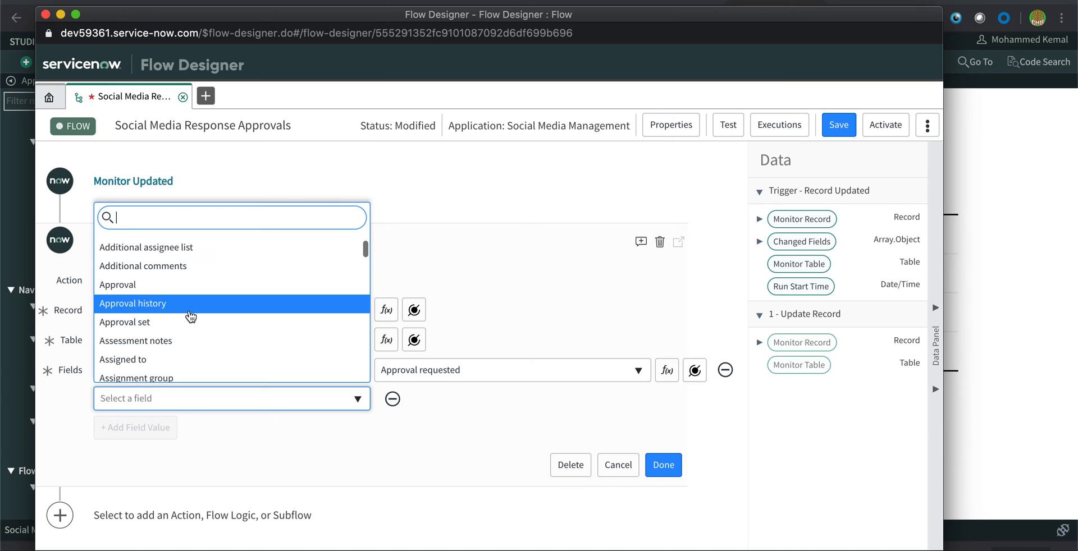
{"action": "left_click", "coordinate": [125, 289]}
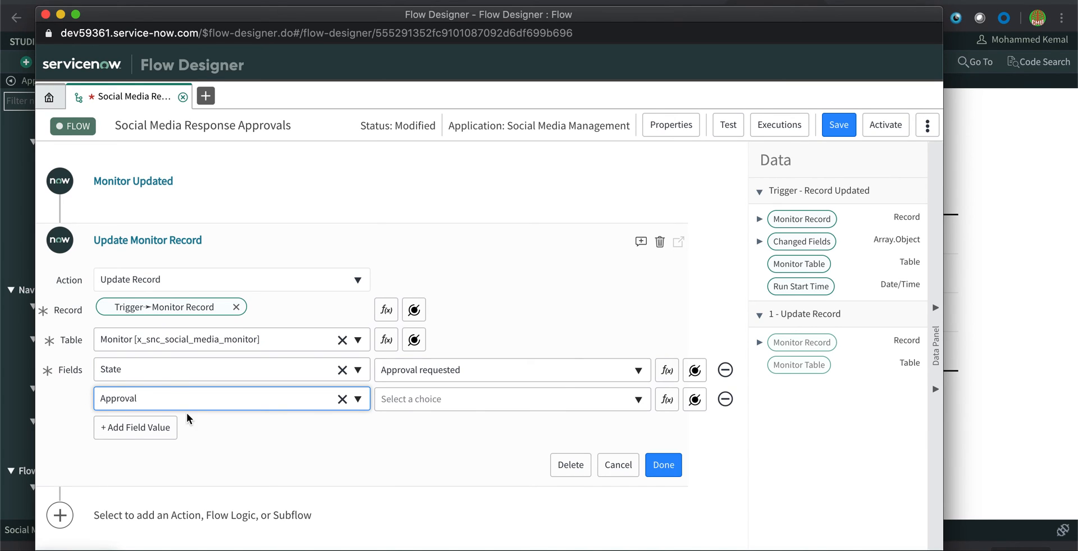
{"action": "left_click", "coordinate": [414, 400]}
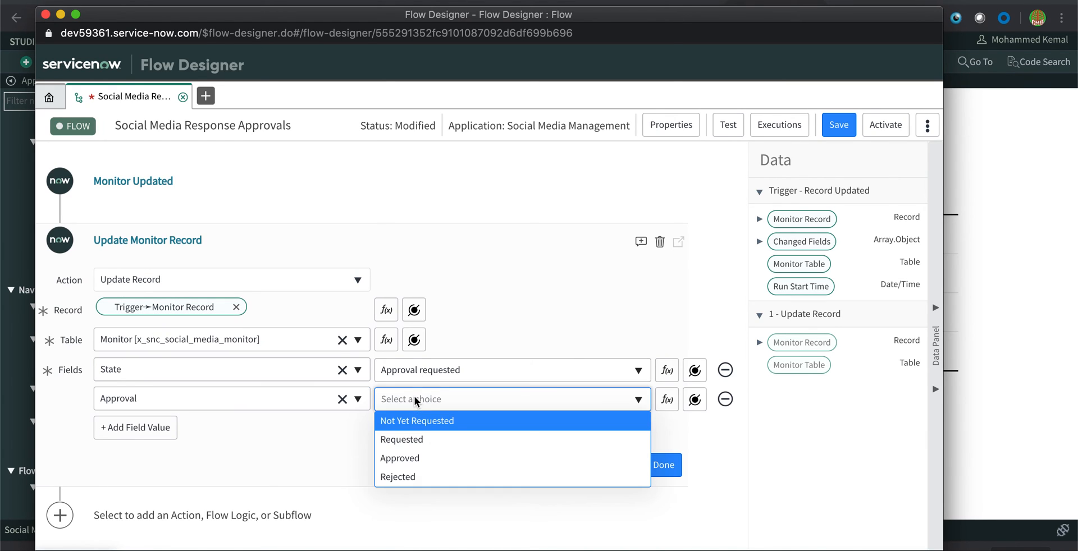
{"action": "left_click", "coordinate": [422, 444]}
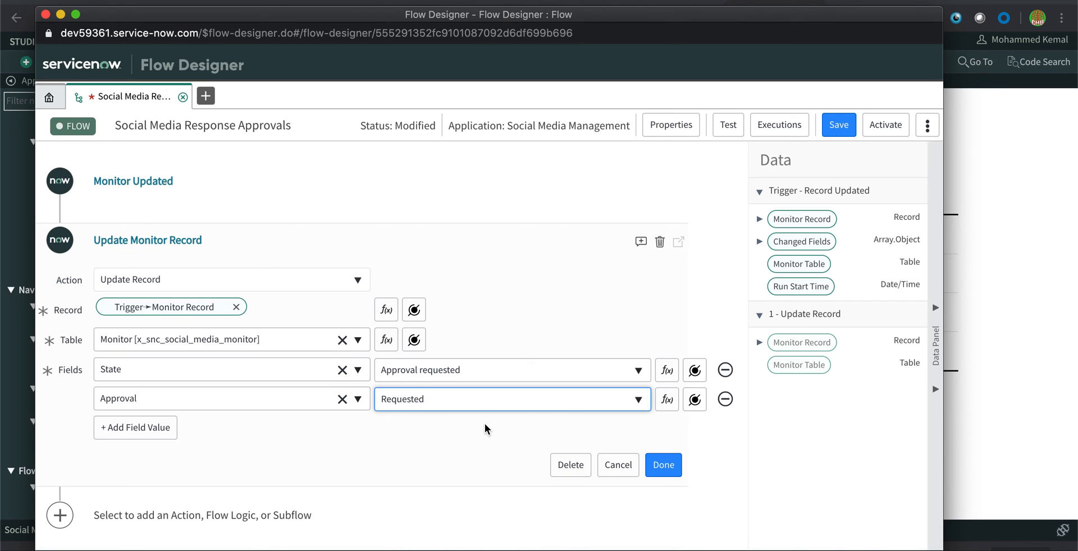
Step: Reselect Approval requested for State and remove the Approval field value from the Update Record action
{"action": "left_click", "coordinate": [401, 372]}
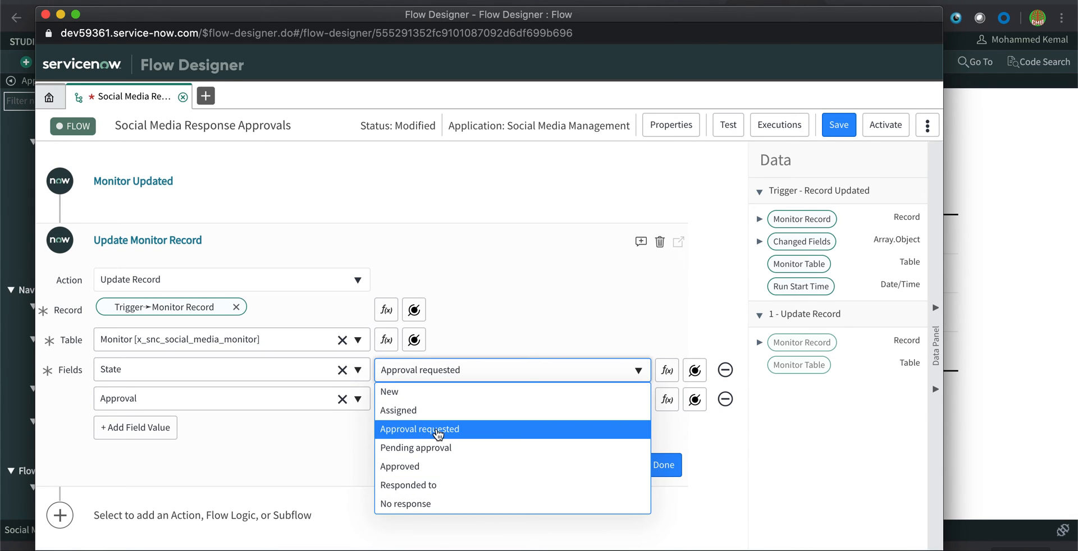
{"action": "left_click", "coordinate": [438, 430]}
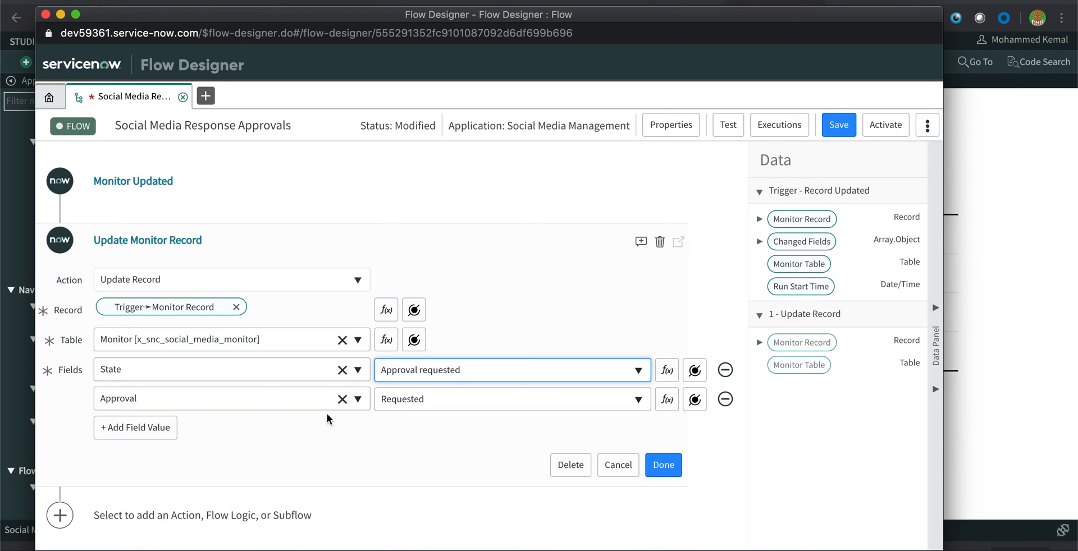
{"action": "left_click", "coordinate": [724, 400]}
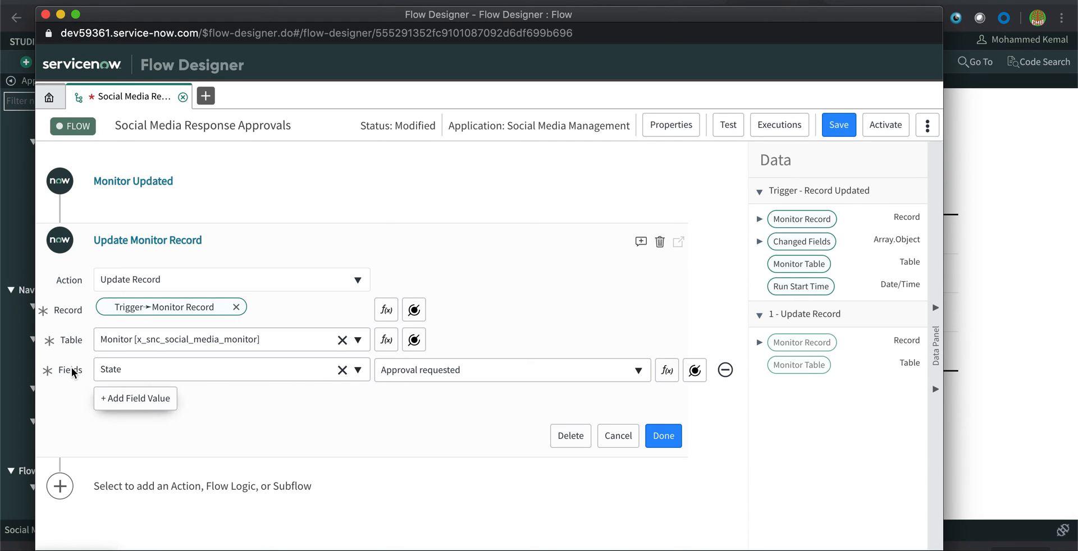
Step: Examine the available fields and the State choices in the Update Record action, keeping State at Approval requested
{"action": "left_click", "coordinate": [134, 367]}
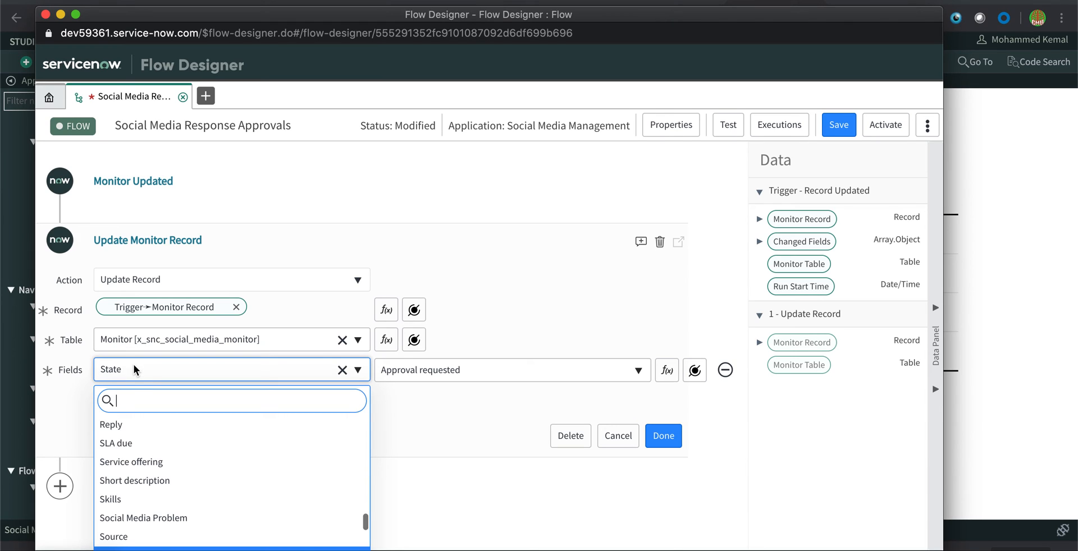
{"action": "scroll", "coordinate": [128, 493], "scroll_direction": "down", "scroll_amount": 3}
{"action": "scroll", "coordinate": [128, 494], "scroll_direction": "down", "scroll_amount": 2}
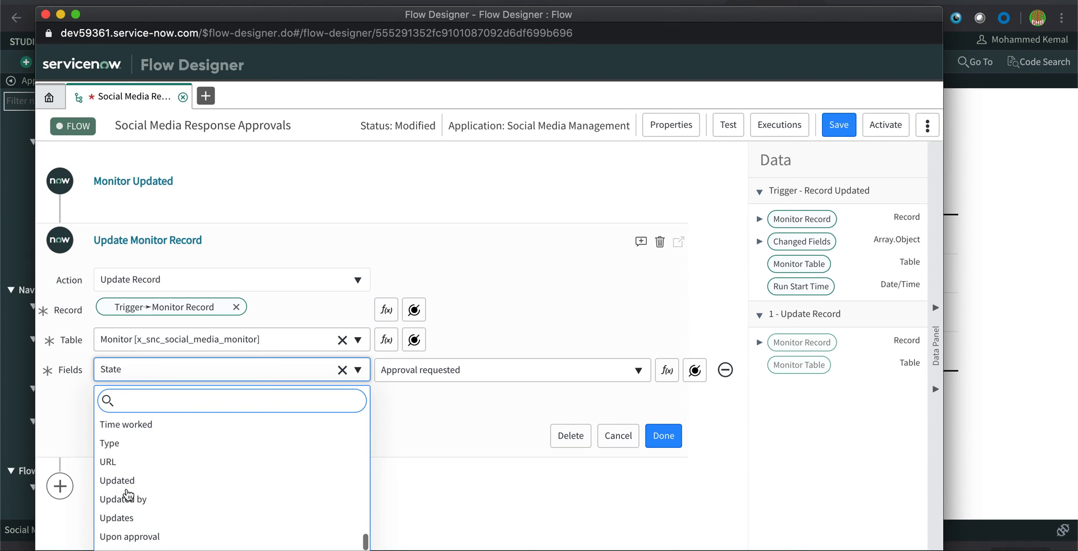
{"action": "left_click", "coordinate": [134, 369]}
{"action": "left_click", "coordinate": [406, 376]}
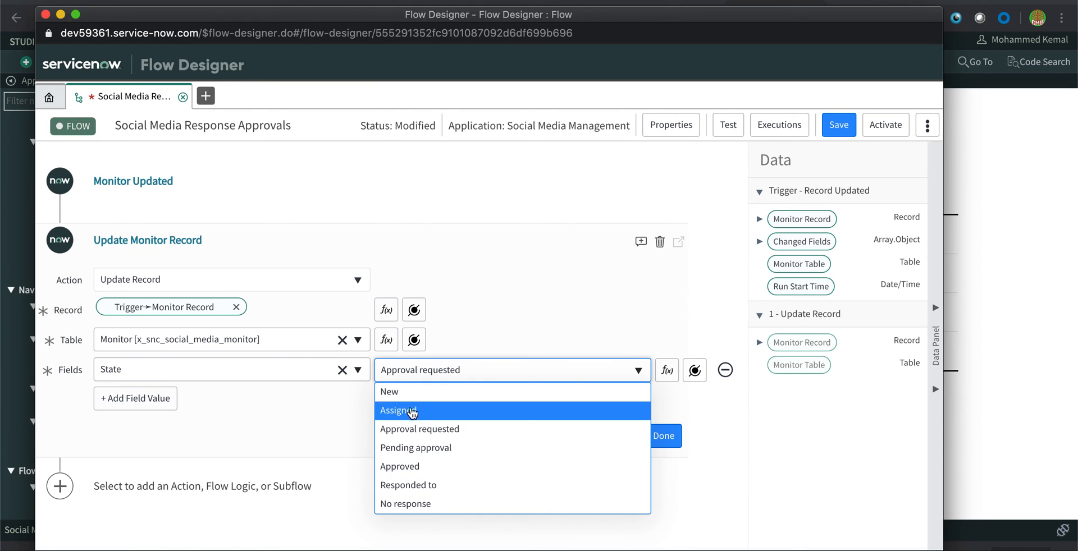
{"action": "left_click", "coordinate": [418, 430]}
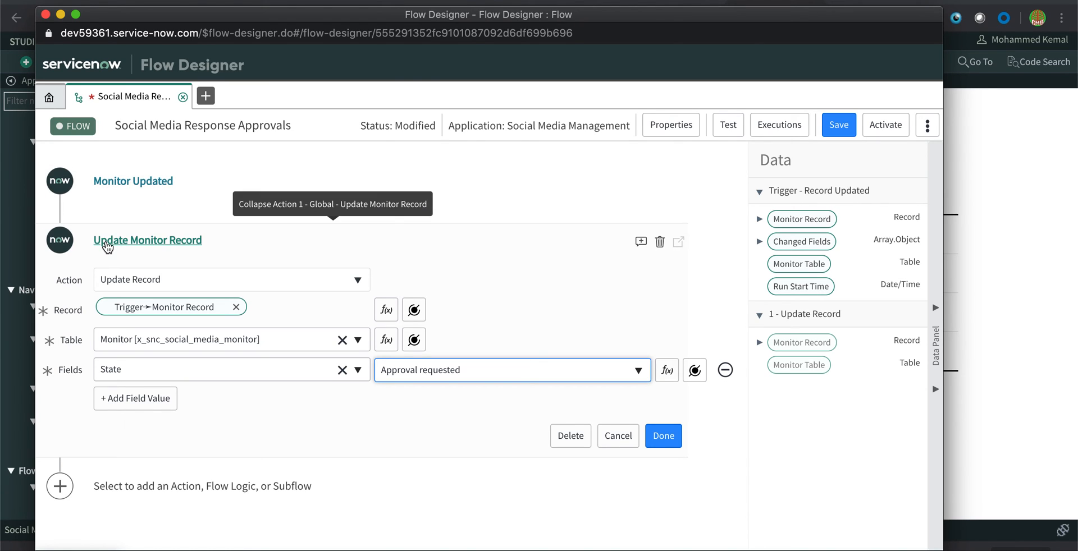
Step: Add a condition to the Monitor Updated trigger requiring that State changes to Approval requested
{"action": "left_click", "coordinate": [121, 186]}
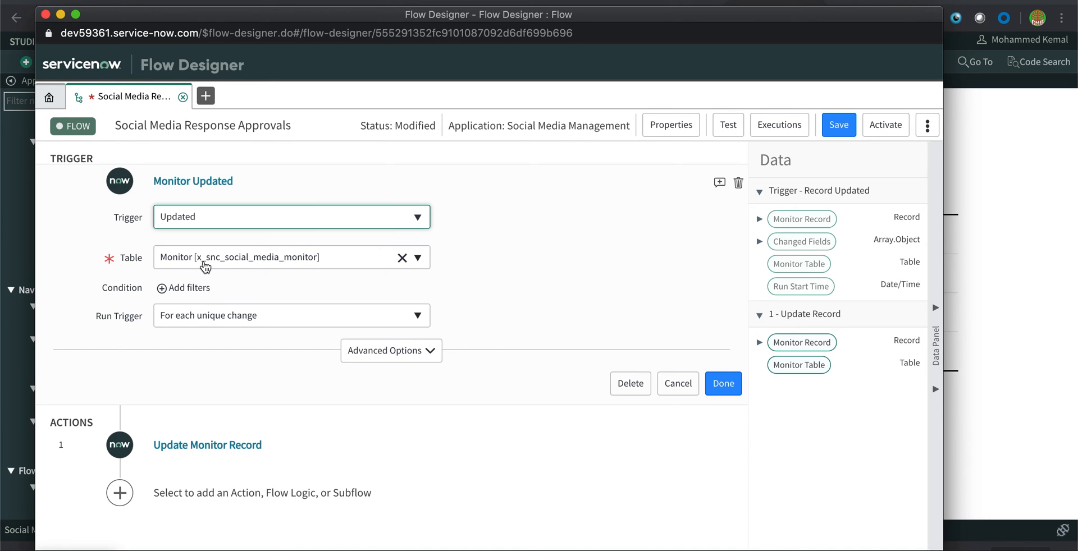
{"action": "left_click", "coordinate": [172, 291]}
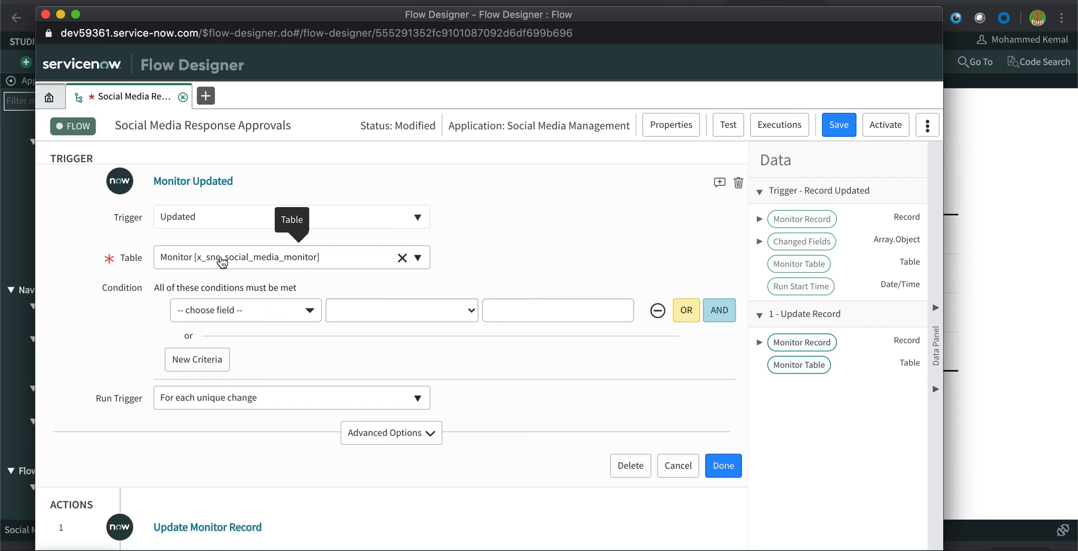
{"action": "left_click", "coordinate": [257, 313]}
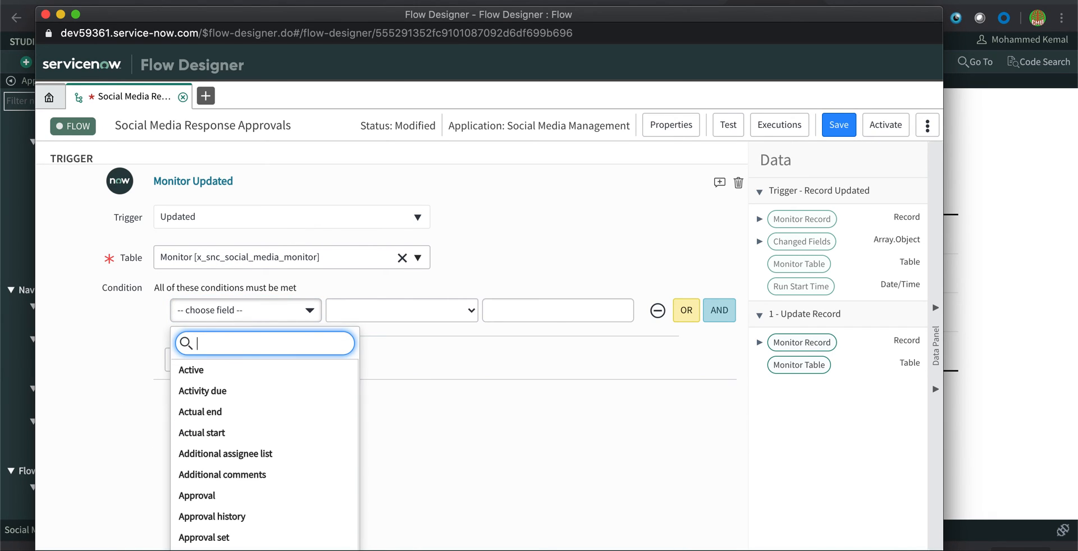
{"action": "type", "text": "state"}
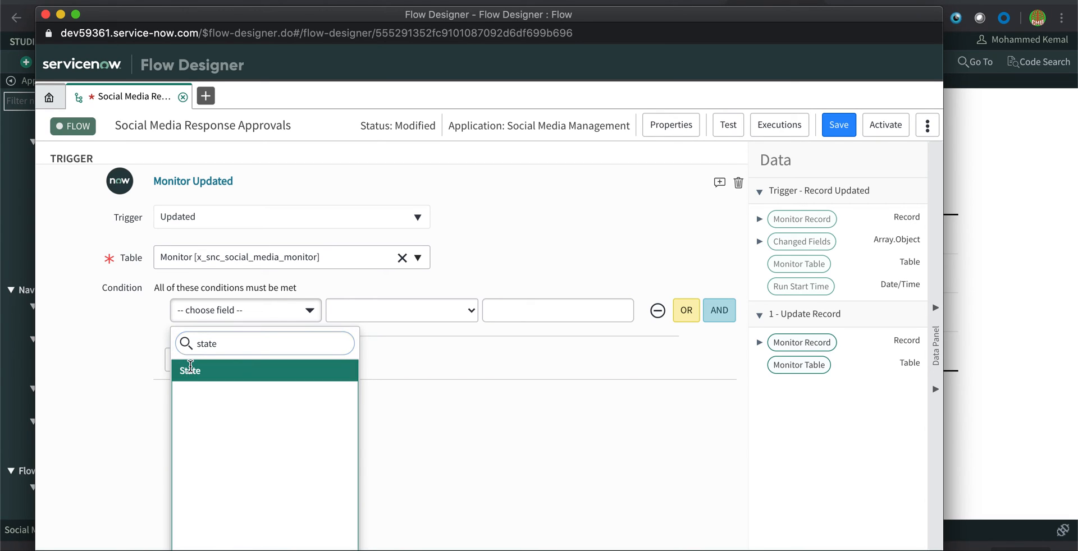
{"action": "left_click", "coordinate": [190, 370]}
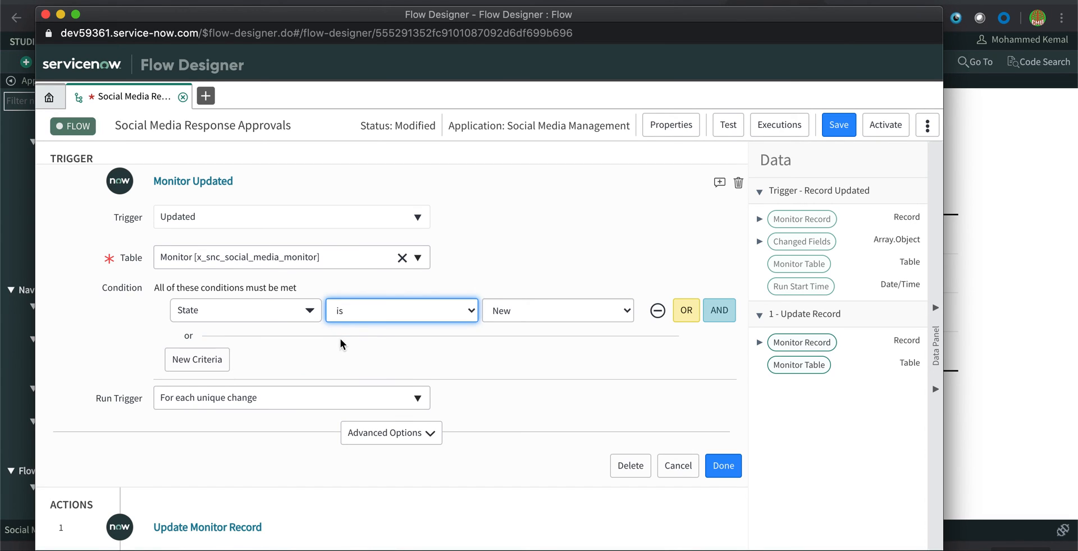
{"action": "left_click", "coordinate": [471, 316]}
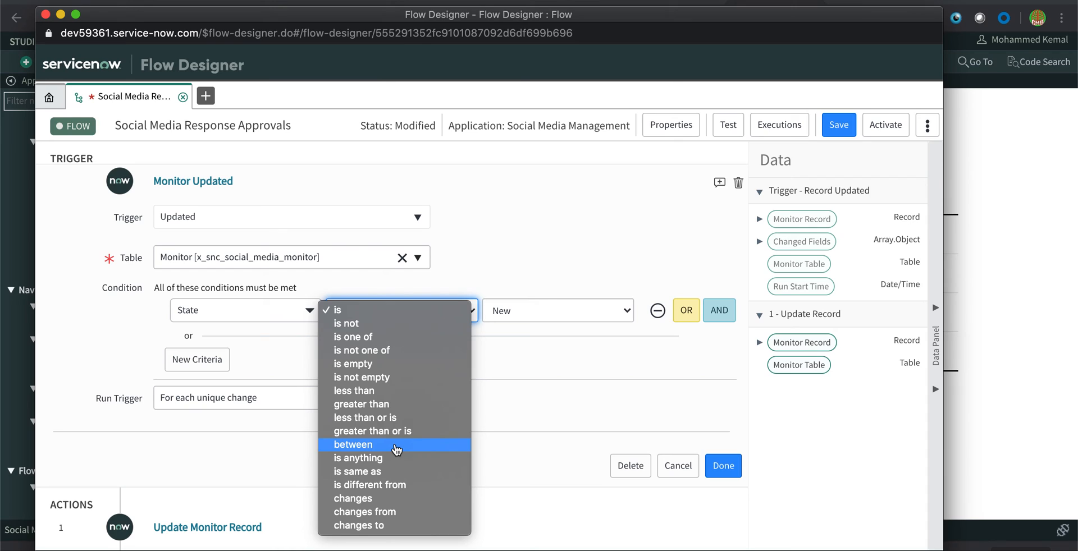
{"action": "left_click", "coordinate": [359, 526]}
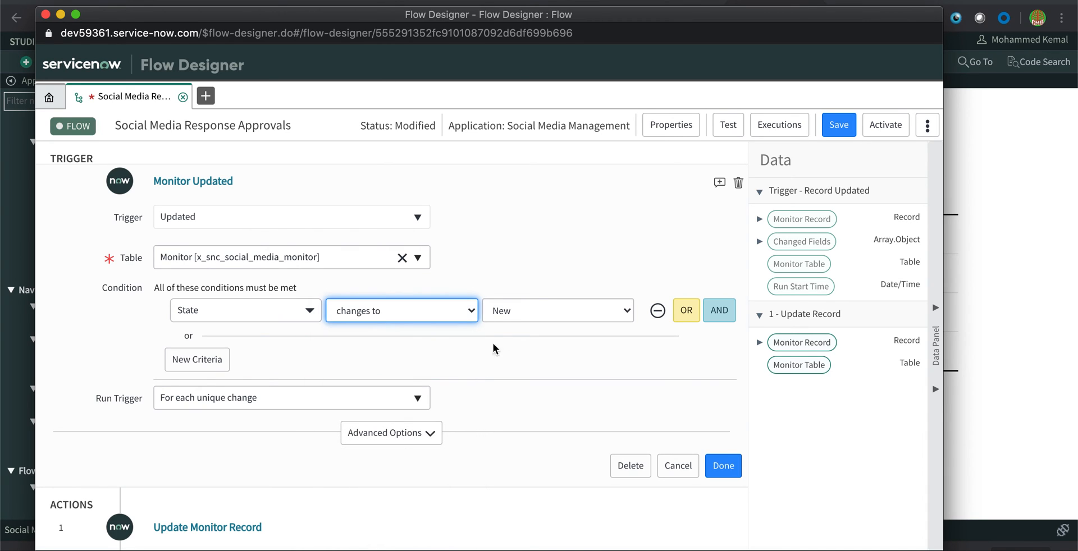
{"action": "left_click", "coordinate": [528, 312]}
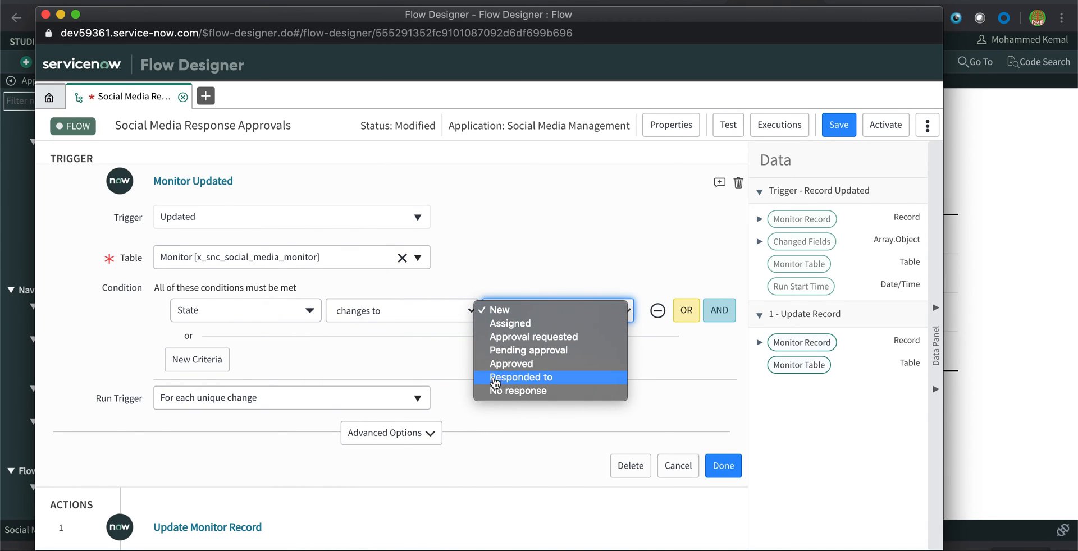
{"action": "left_click", "coordinate": [516, 340]}
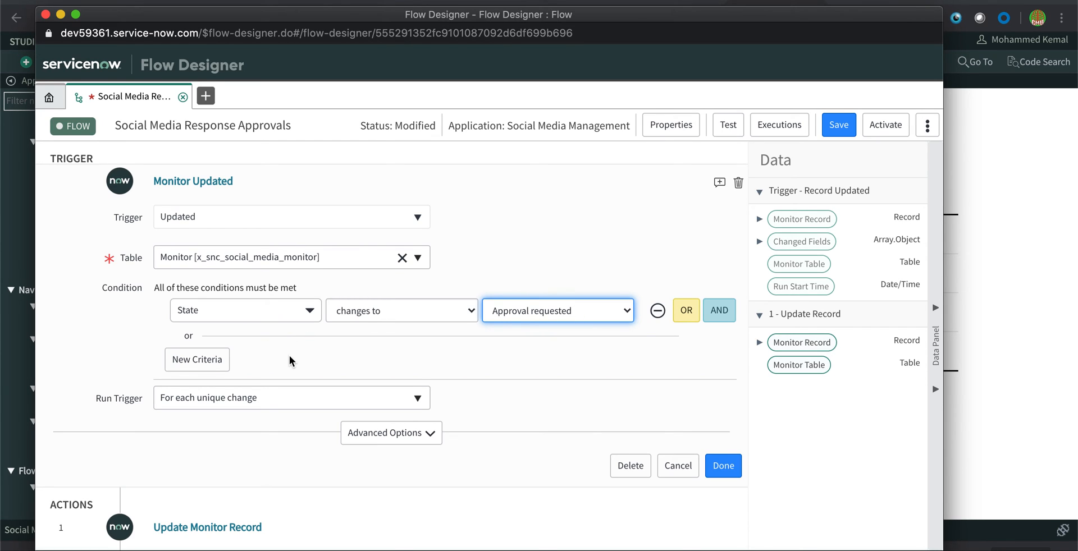
Step: Keep the trigger running For each unique change and finish editing the Monitor Updated trigger
{"action": "scroll", "coordinate": [289, 356], "scroll_direction": "down", "scroll_amount": 1}
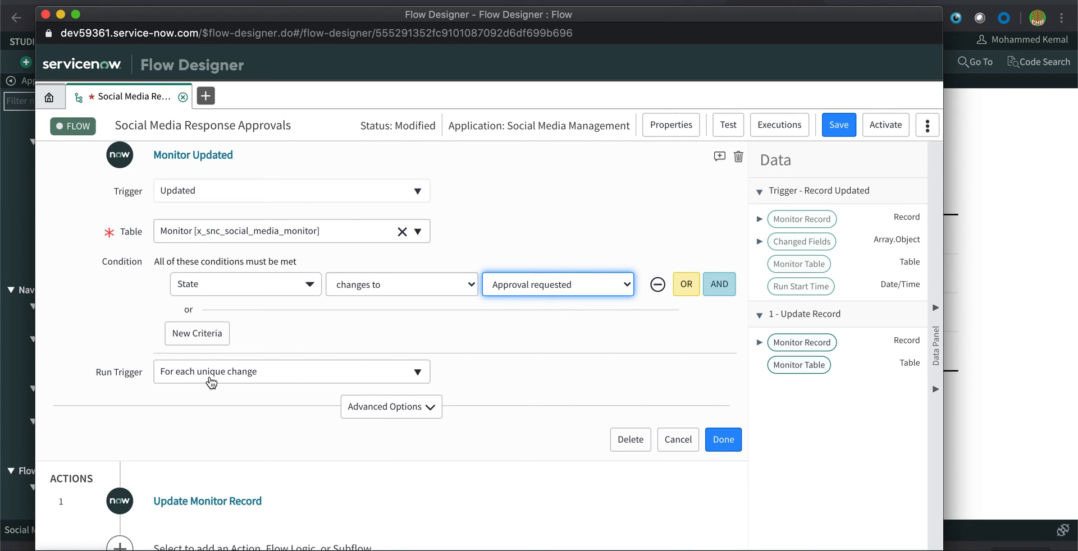
{"action": "left_click", "coordinate": [251, 373]}
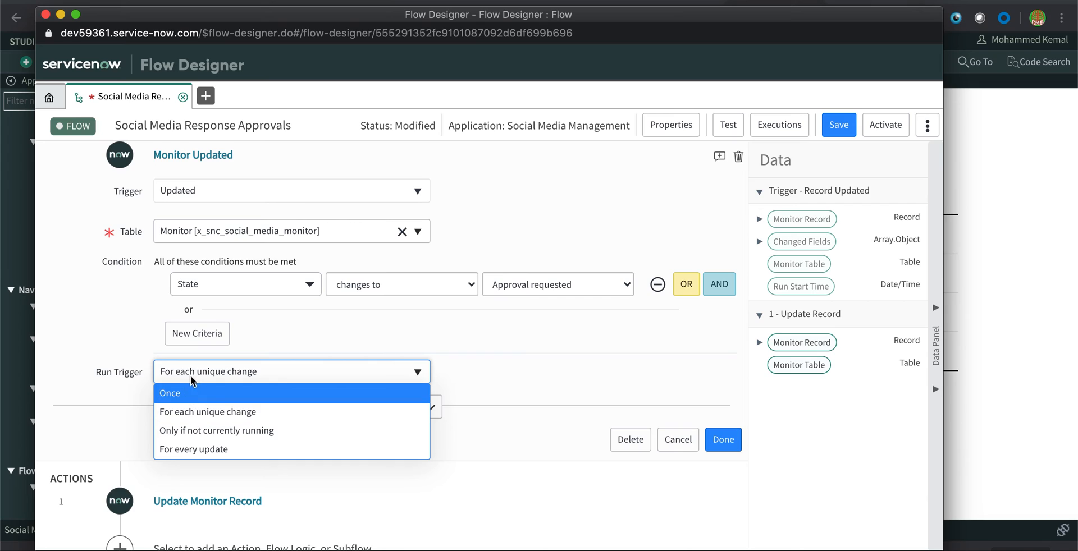
{"action": "left_click", "coordinate": [180, 413]}
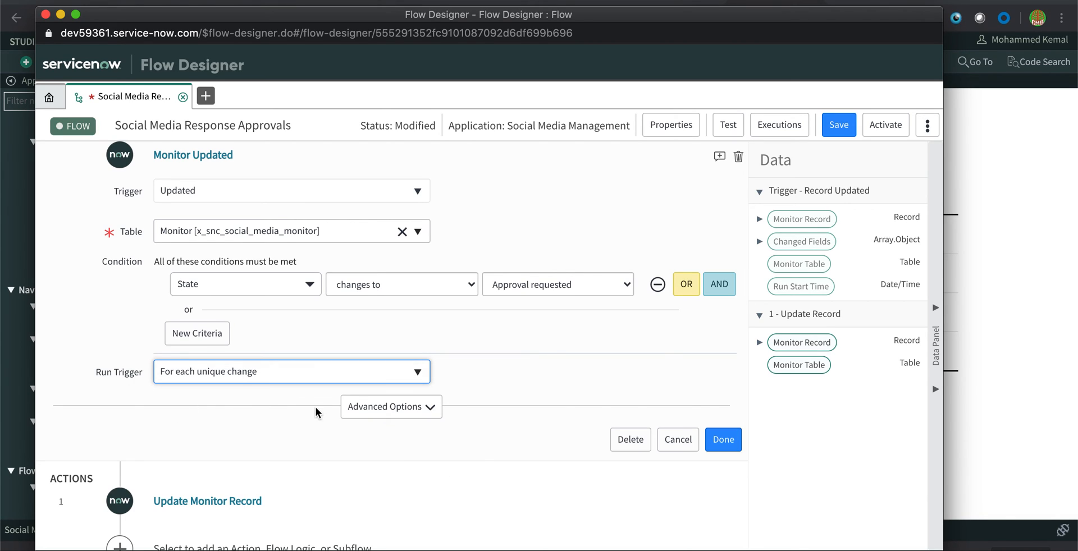
{"action": "left_click", "coordinate": [725, 439]}
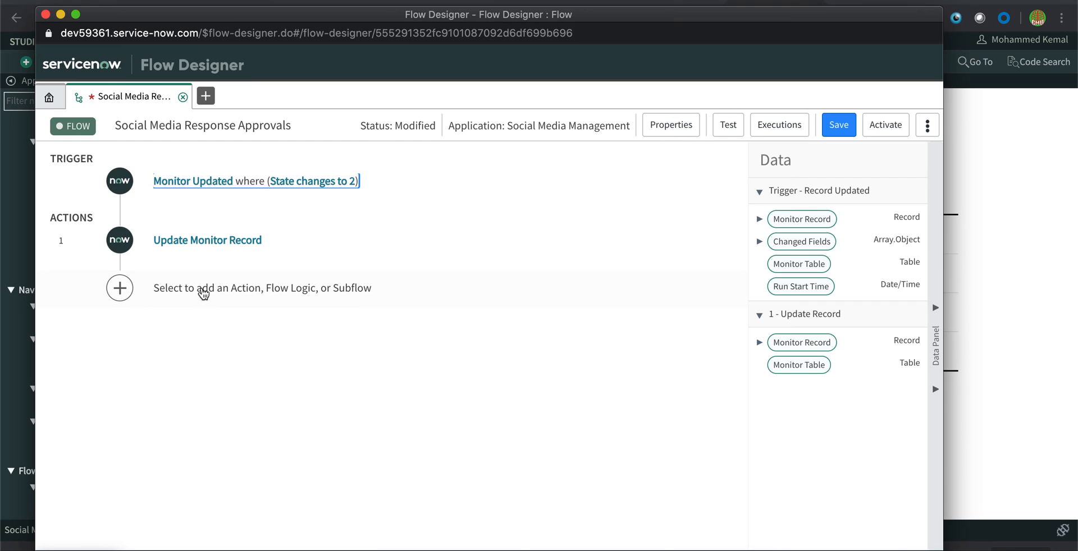
Step: Set the State value in the Update Monitor Record action to Pending approval
{"action": "left_click", "coordinate": [200, 241]}
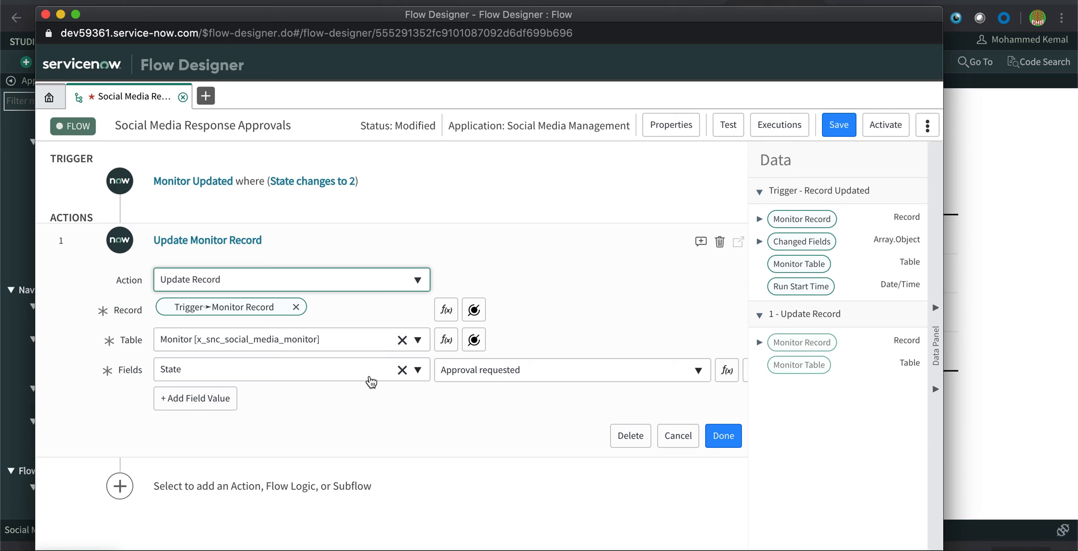
{"action": "left_click", "coordinate": [481, 376]}
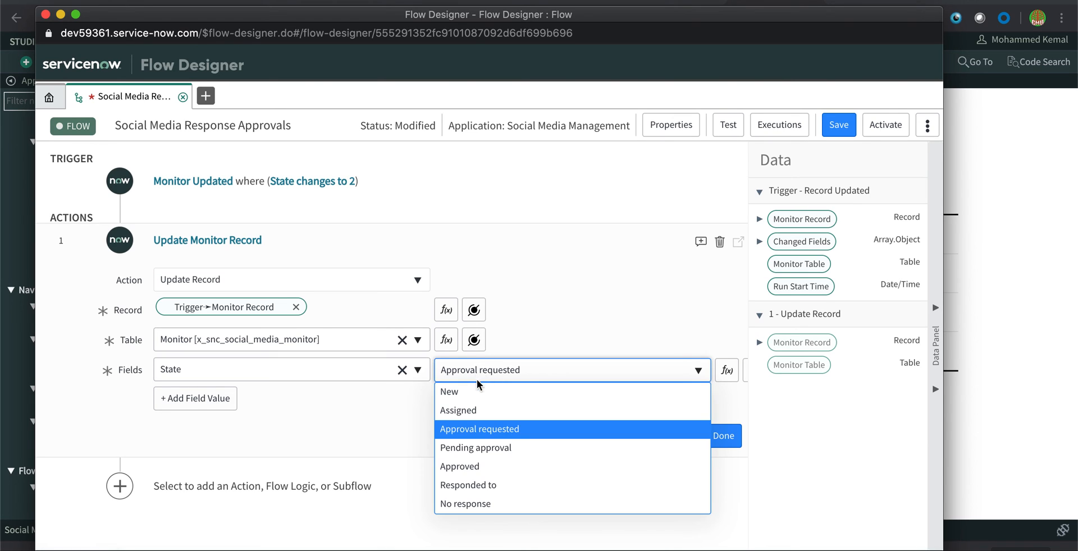
{"action": "left_click", "coordinate": [466, 448]}
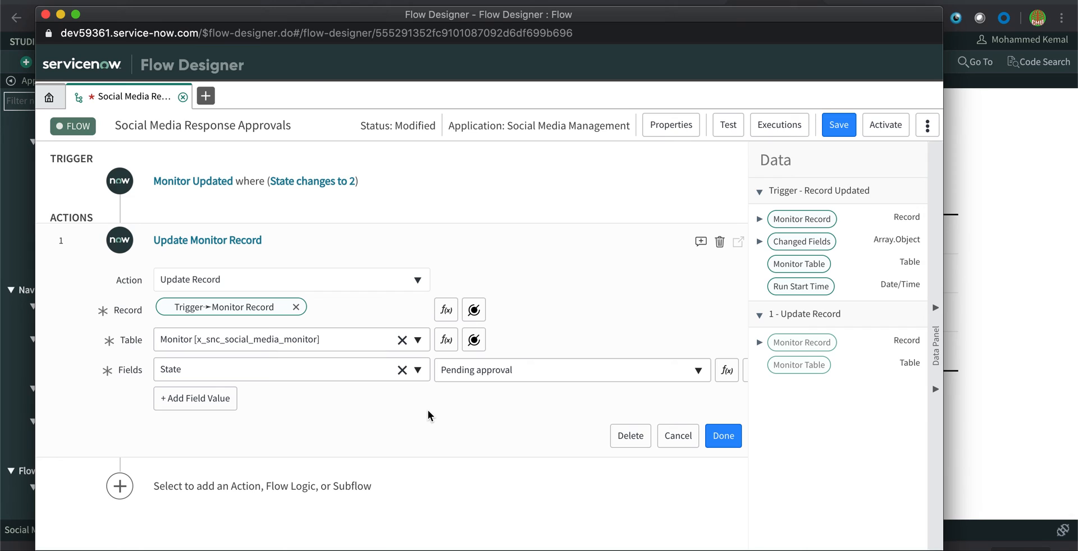
Step: Finish editing the Update Monitor Record action and save the flow
{"action": "left_click", "coordinate": [725, 438]}
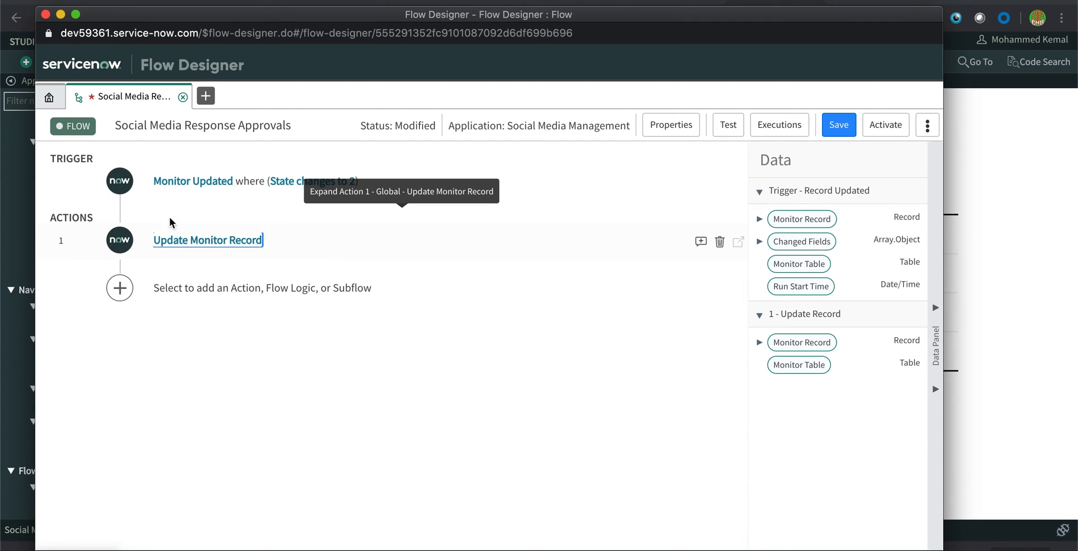
{"action": "left_click", "coordinate": [840, 128]}
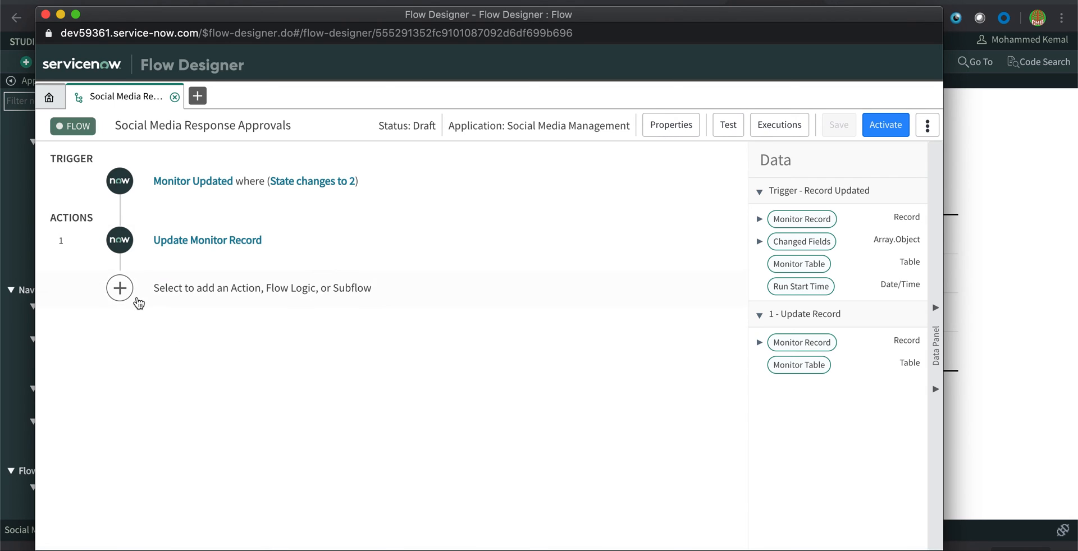
Step: Examine the flow logic types available after the Update Monitor Record action
{"action": "left_click", "coordinate": [121, 289]}
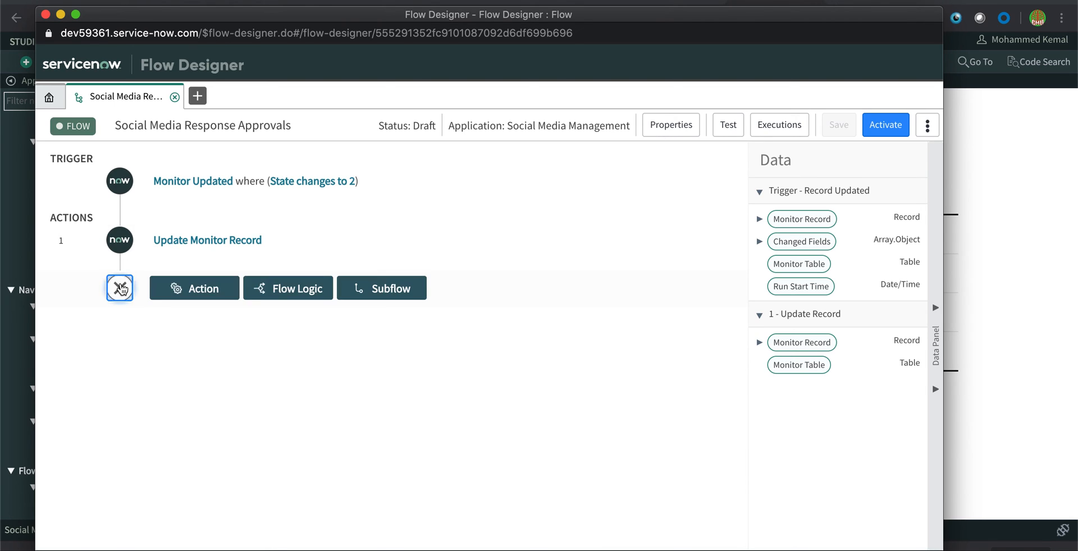
{"action": "left_click", "coordinate": [299, 293]}
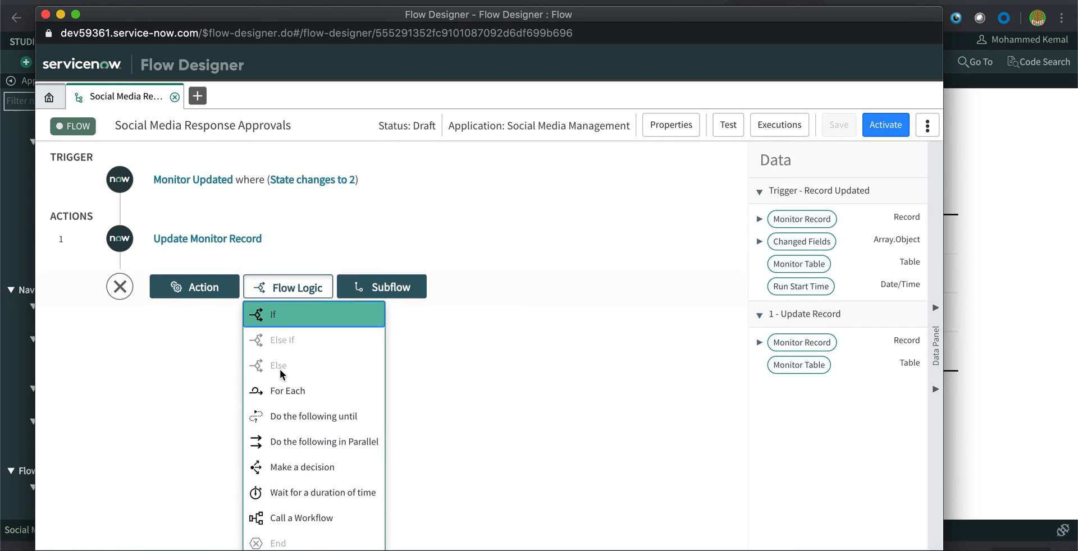
{"action": "scroll", "coordinate": [280, 370], "scroll_direction": "down", "scroll_amount": 1}
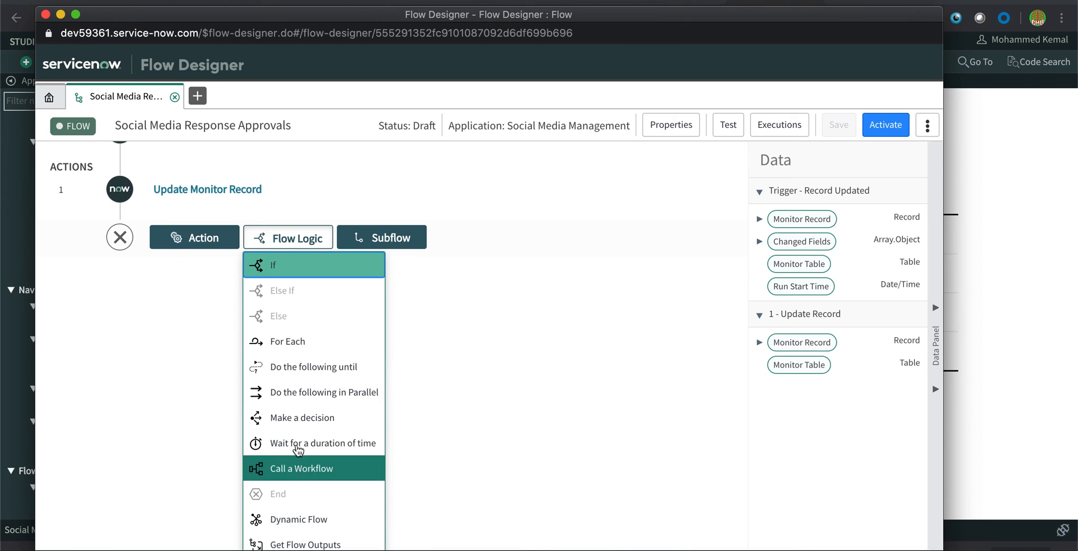
{"action": "scroll", "coordinate": [301, 437], "scroll_direction": "down", "scroll_amount": 1}
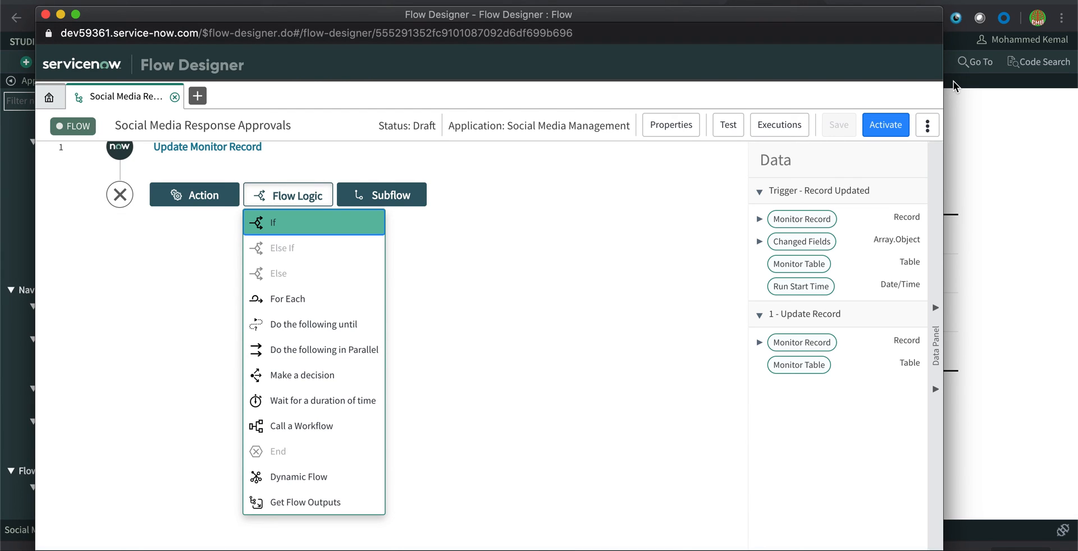
{"action": "left_click", "coordinate": [1025, 137]}
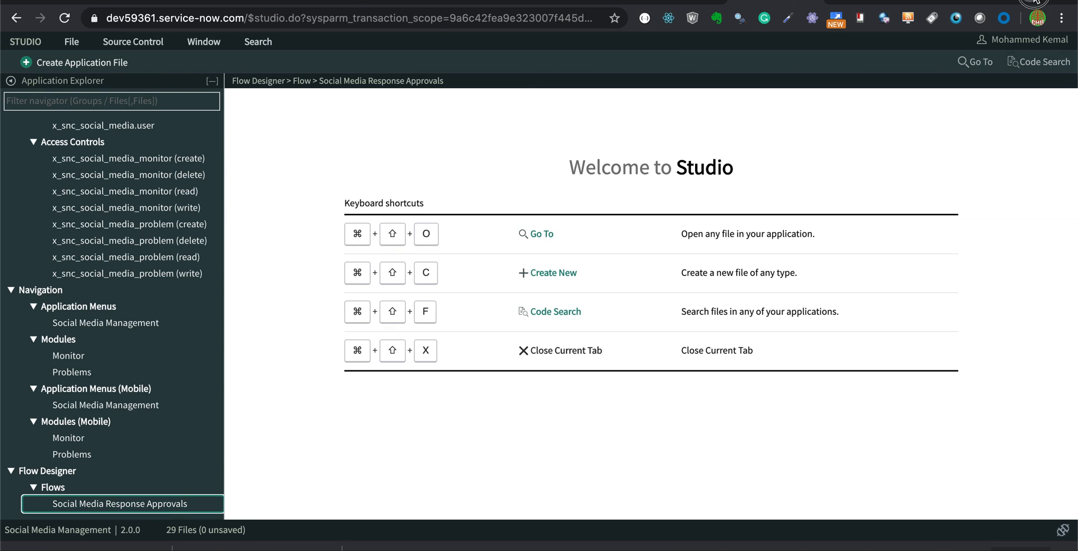
{"action": "key", "text": "super+t"}
{"action": "type", "text": "ale"}
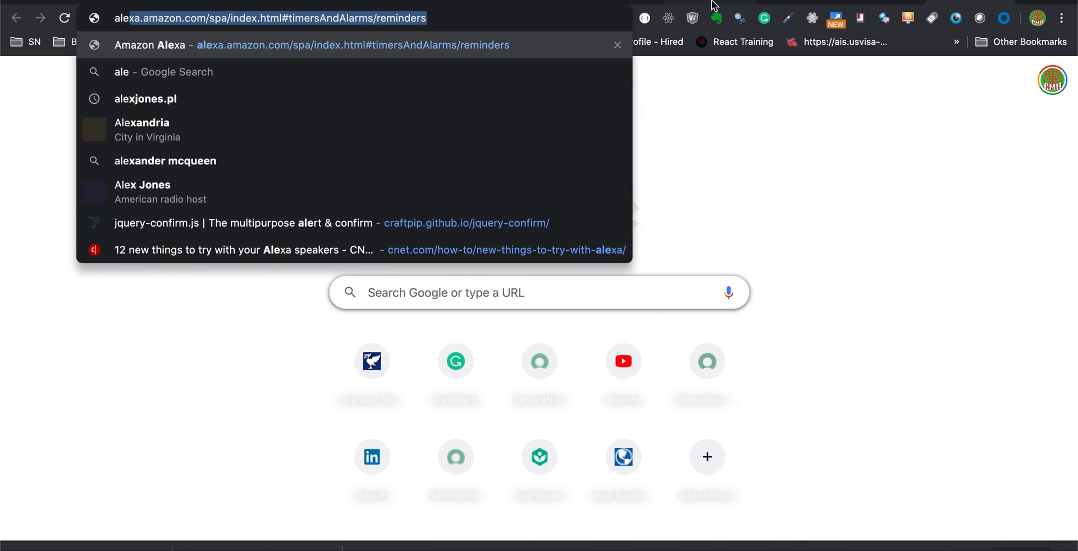
{"action": "key", "text": "Return"}
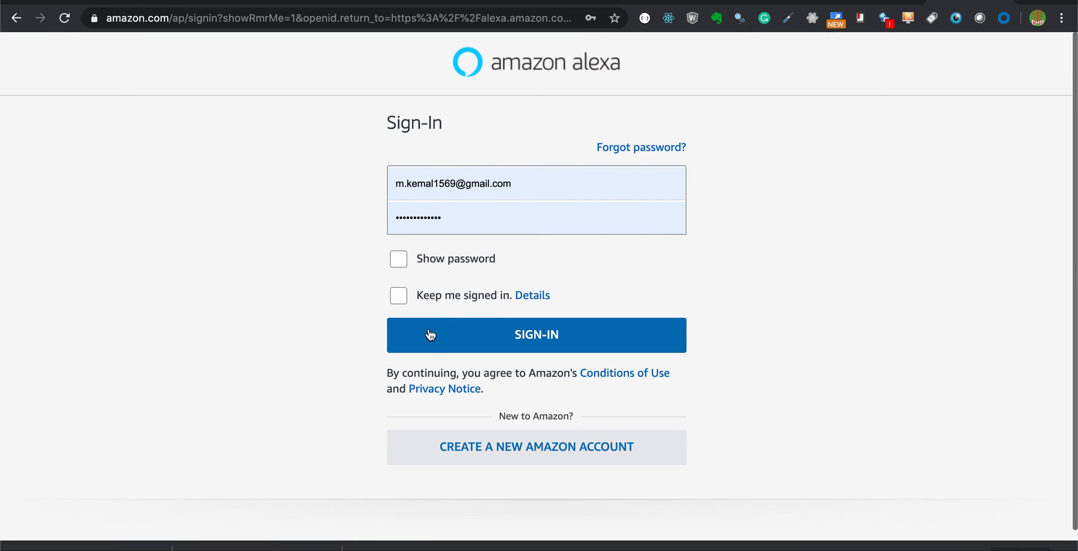
{"action": "left_click", "coordinate": [430, 335]}
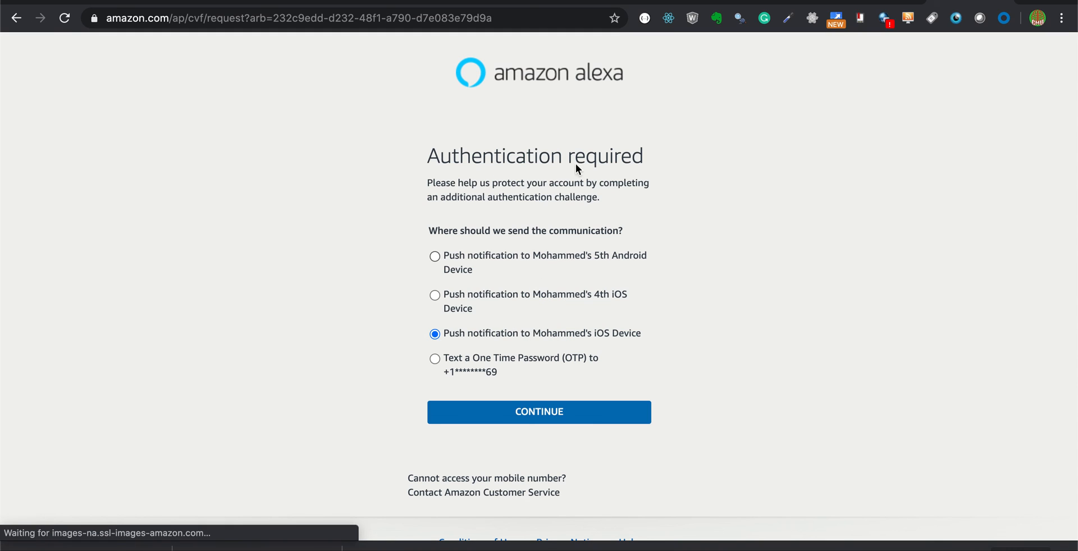
{"action": "left_click", "coordinate": [491, 413]}
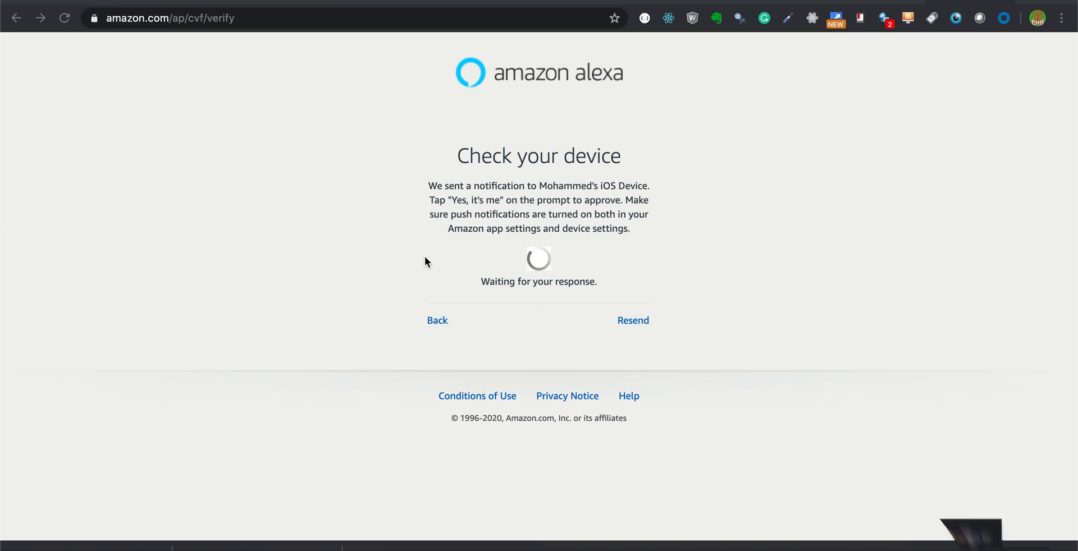
{"action": "middle_click", "coordinate": [613, 492]}
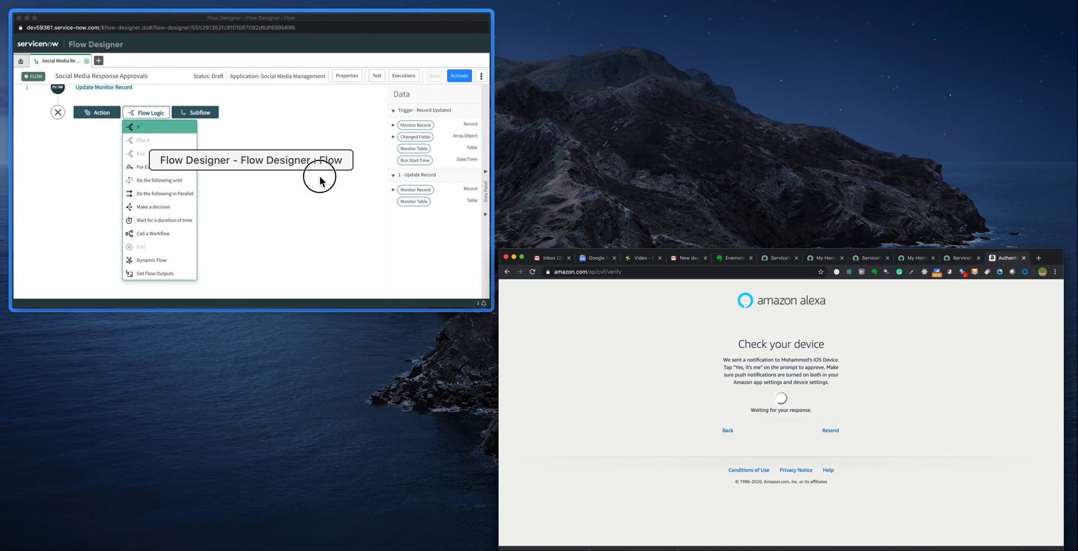
{"action": "left_click", "coordinate": [318, 175]}
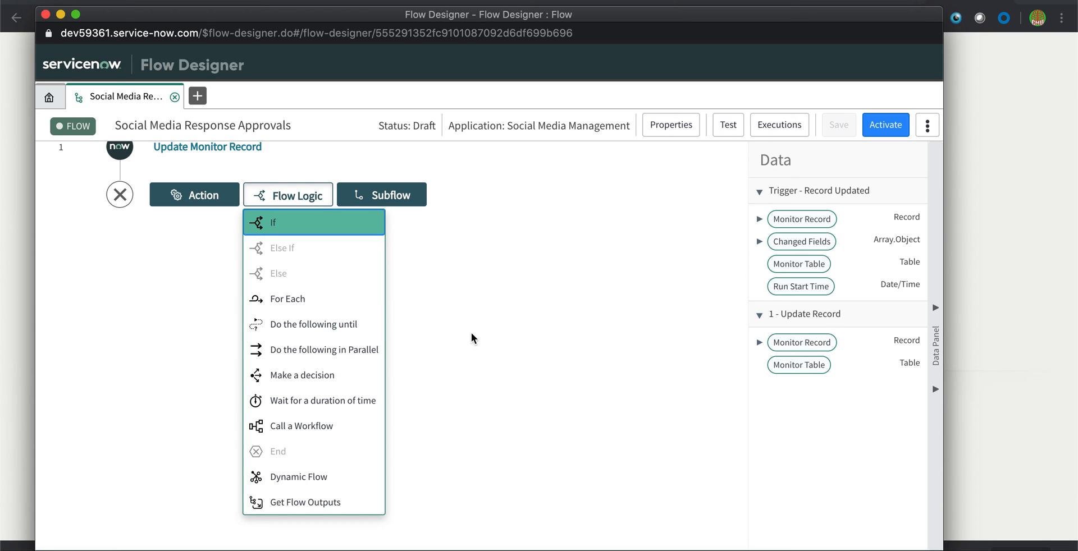
{"action": "left_click", "coordinate": [276, 227]}
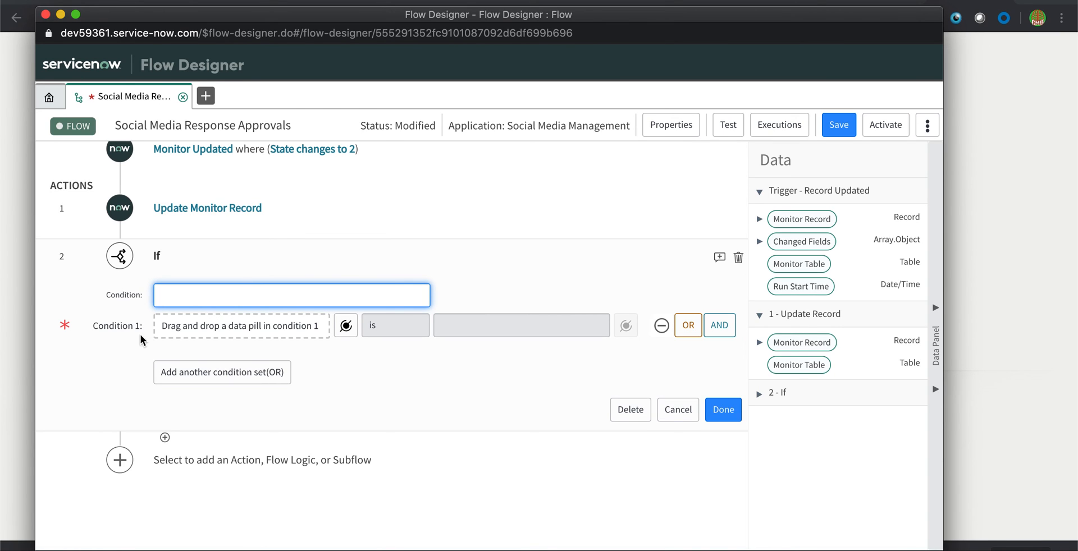
{"action": "left_click", "coordinate": [254, 326]}
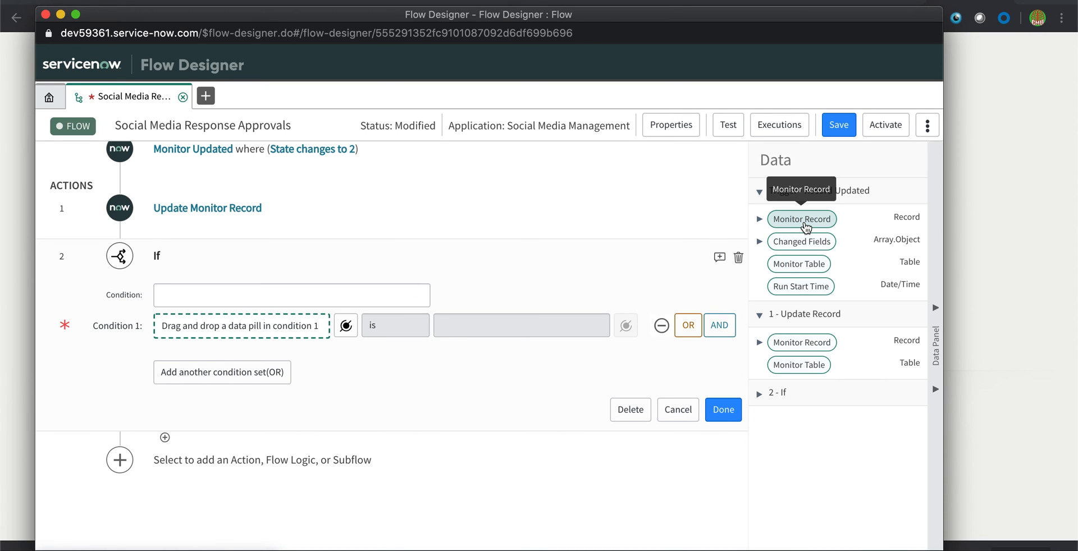
{"action": "left_click_drag", "start_coordinate": [806, 224], "coordinate": [255, 332]}
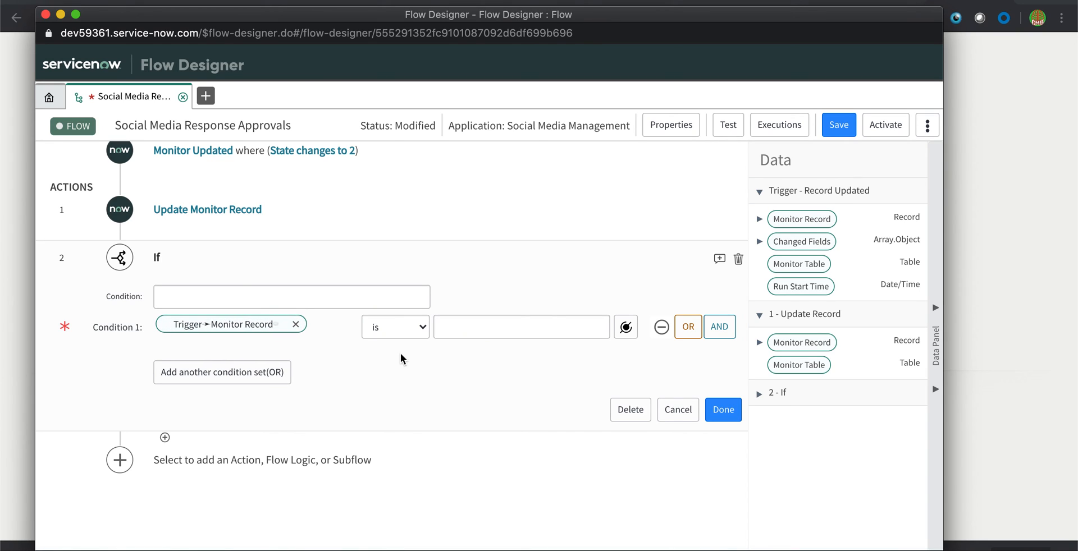
{"action": "left_click", "coordinate": [423, 324]}
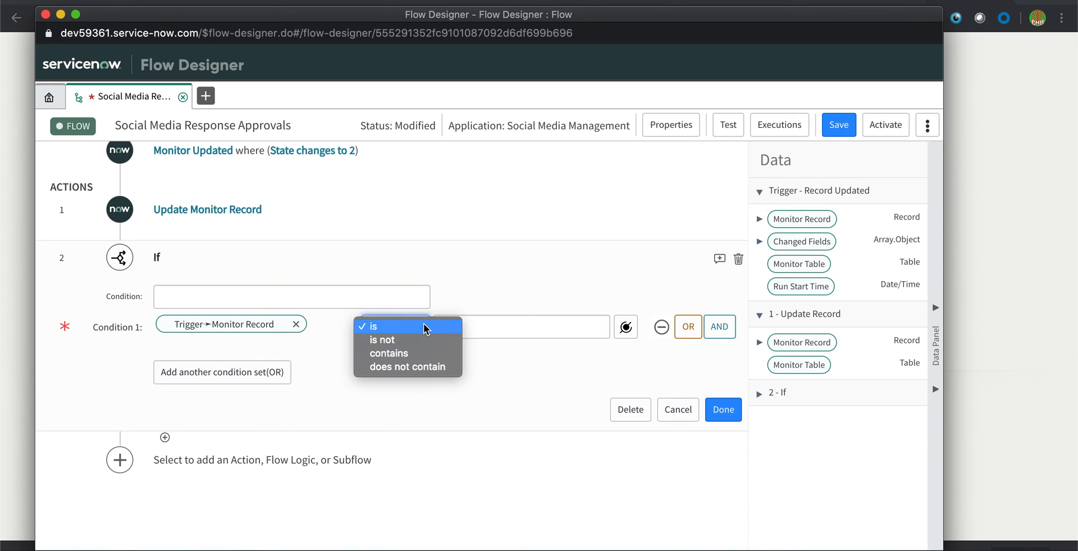
{"action": "left_click", "coordinate": [385, 343]}
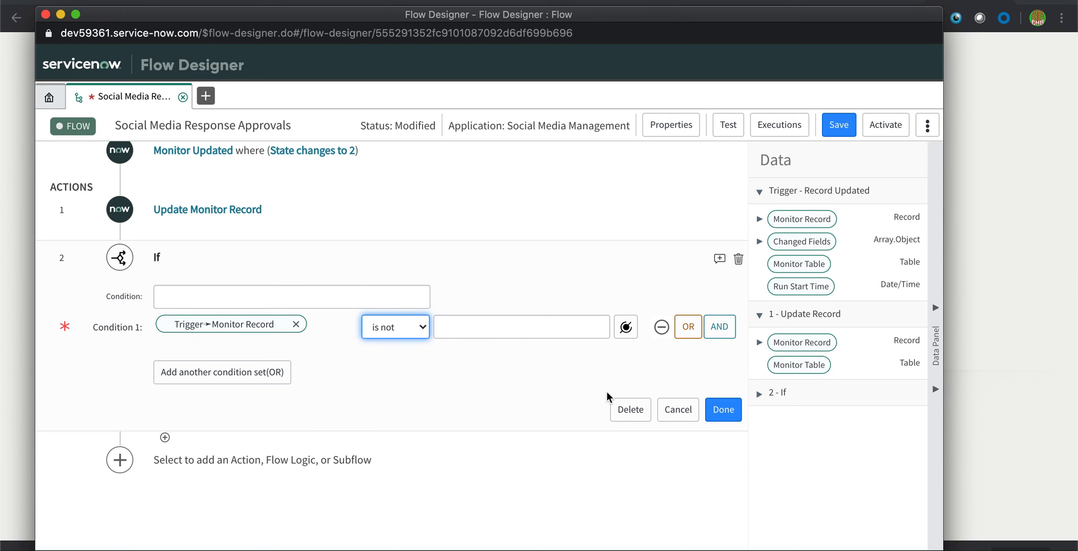
{"action": "left_click", "coordinate": [677, 410]}
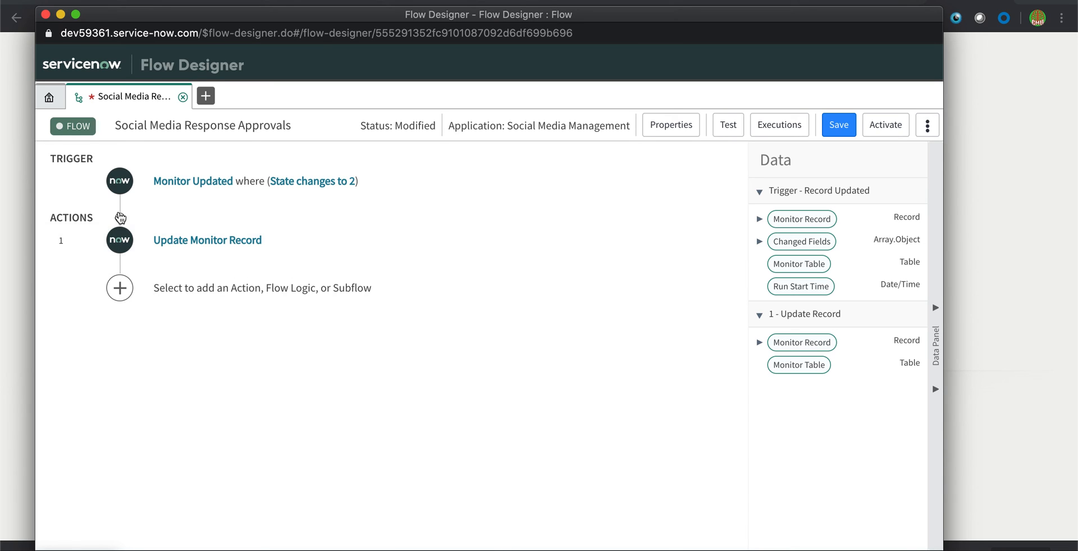
Step: Add an If flow logic step labelled Priority >= 2, using the trigger's Monitor Record as the subject of Condition 1
{"action": "left_click", "coordinate": [163, 288]}
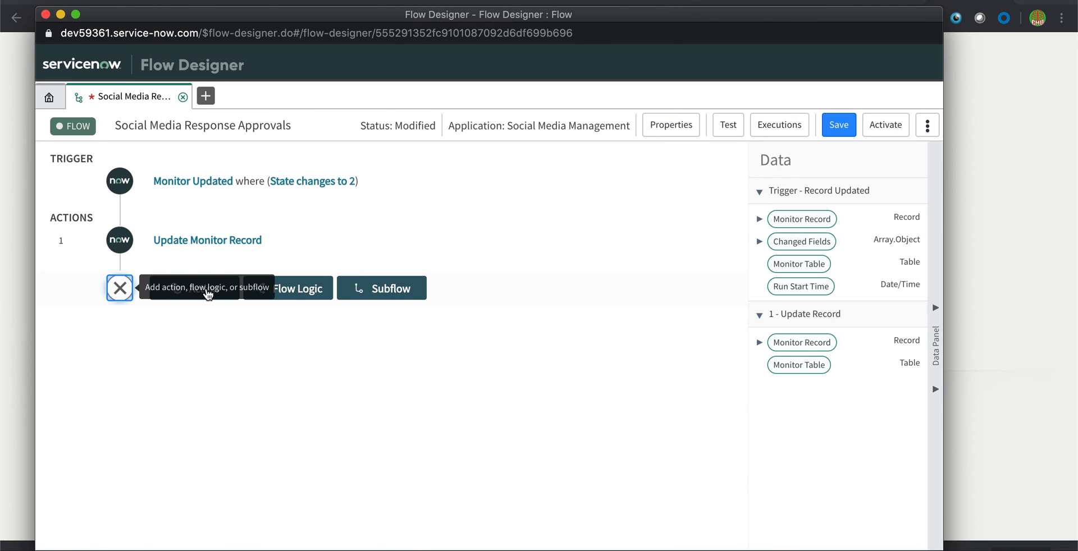
{"action": "left_click", "coordinate": [288, 290]}
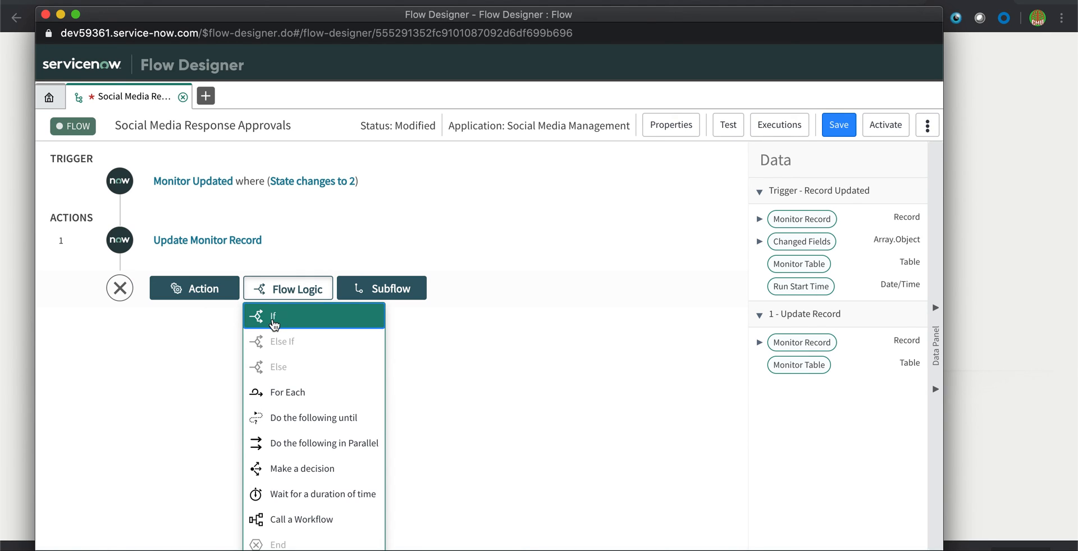
{"action": "left_click", "coordinate": [279, 319]}
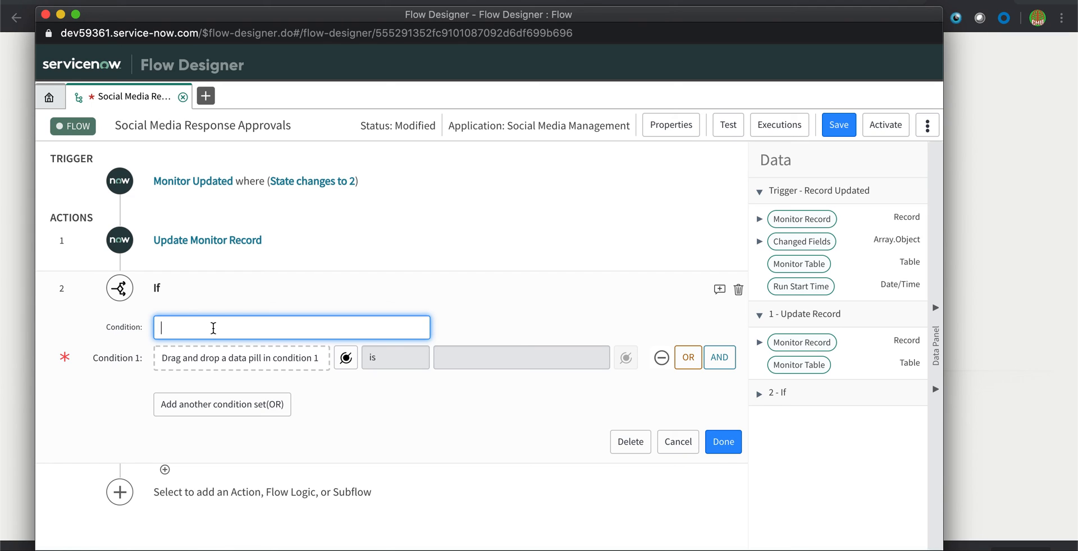
{"action": "type", "text": "Priority >= 2"}
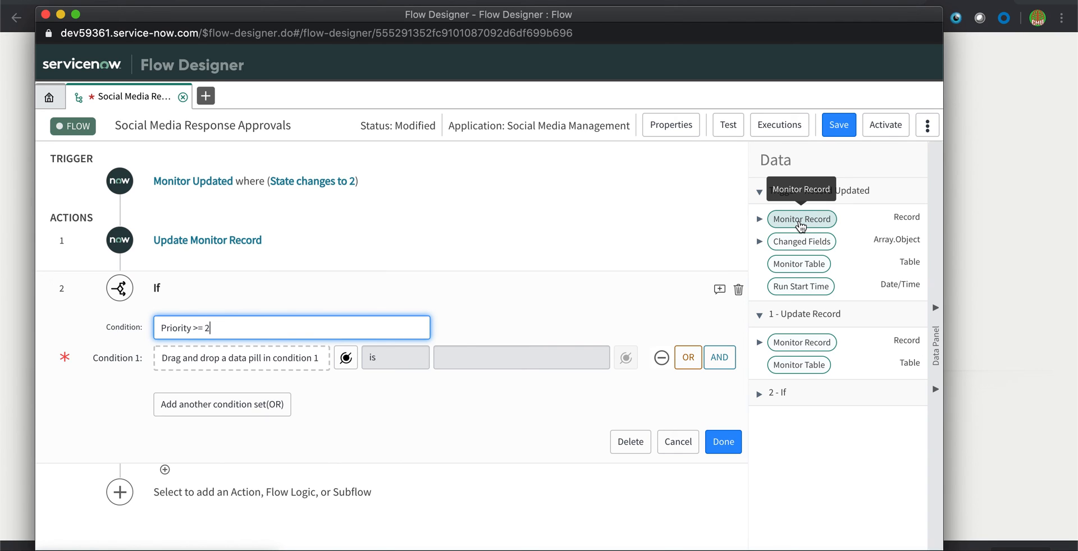
{"action": "left_click_drag", "start_coordinate": [801, 224], "coordinate": [234, 356]}
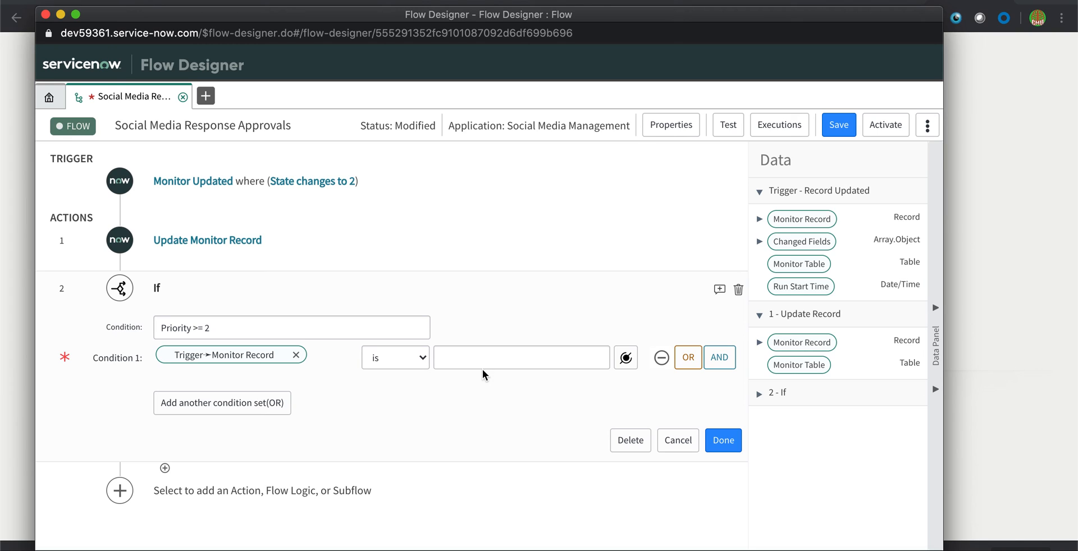
{"action": "left_click", "coordinate": [498, 354]}
{"action": "type", "text": "1 - Branding"}
{"action": "key", "text": "BackSpace"}
{"action": "key", "text": "BackSpace"}
{"action": "key", "text": "BackSpace"}
{"action": "key", "text": "BackSpace"}
{"action": "key", "text": "BackSpace"}
{"action": "key", "text": "BackSpace"}
{"action": "key", "text": "BackSpace"}
{"action": "key", "text": "BackSpace"}
{"action": "key", "text": "BackSpace"}
{"action": "key", "text": "BackSpace"}
{"action": "key", "text": "BackSpace"}
{"action": "key", "text": "BackSpace"}
{"action": "key", "text": "BackSpace"}
Step: Set the comparison value of Condition 1 to the Priority of the Monitor Record from 1 - Update Record, without any transform
{"action": "left_click", "coordinate": [627, 358]}
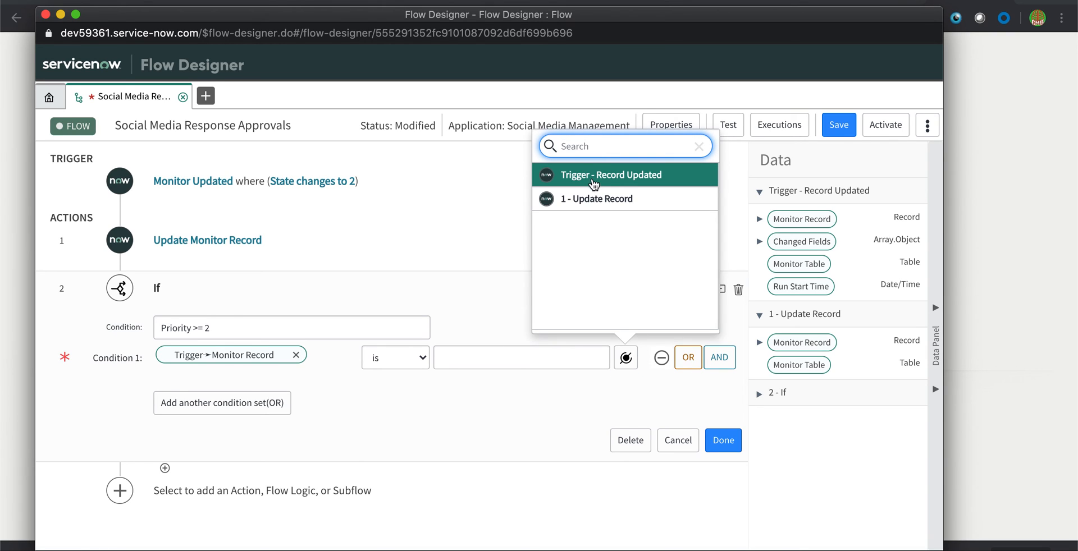
{"action": "type", "text": "1-"}
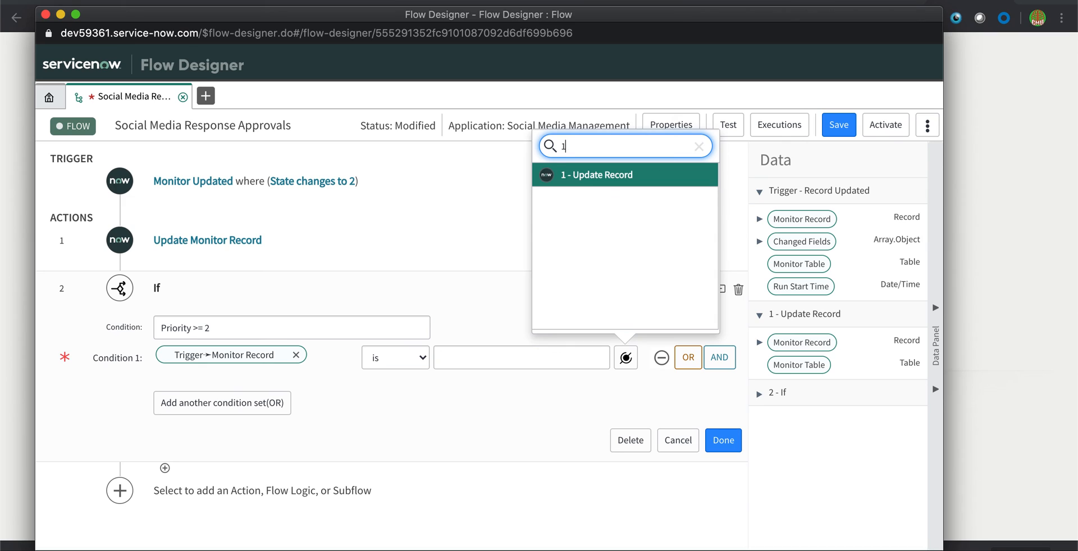
{"action": "key", "text": "BackSpace"}
{"action": "key", "text": "BackSpace"}
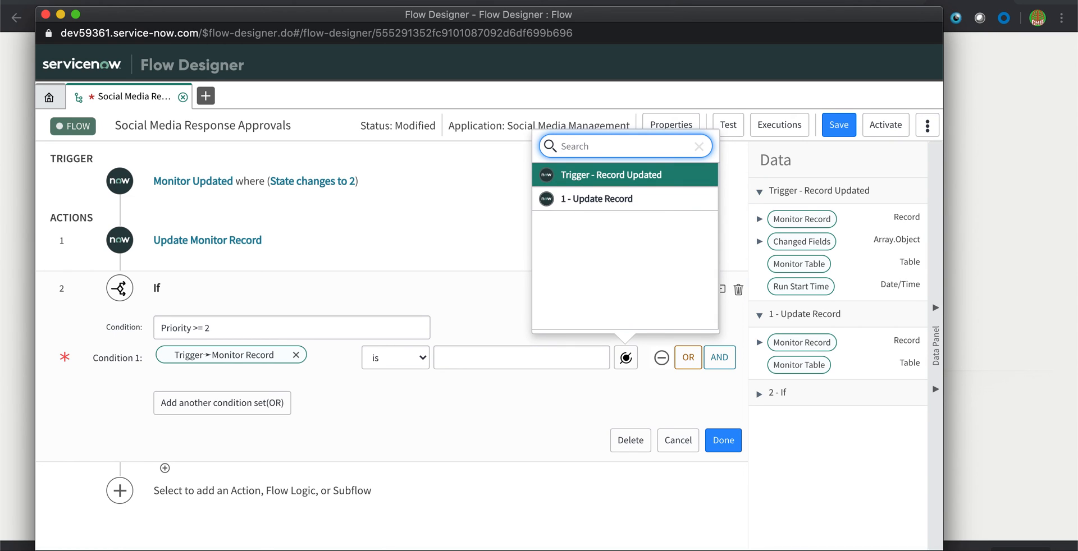
{"action": "left_click", "coordinate": [597, 200]}
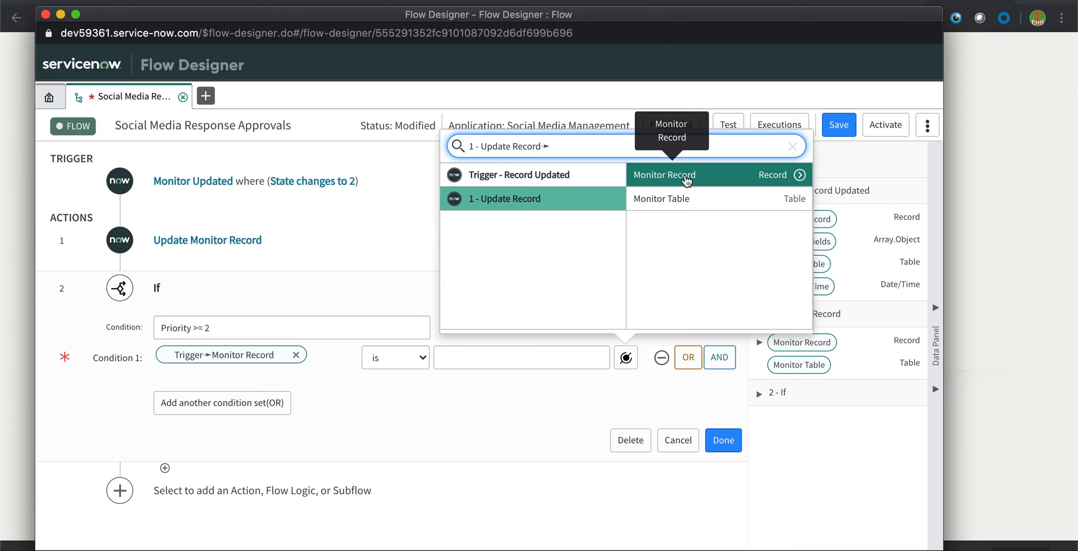
{"action": "left_click", "coordinate": [802, 175]}
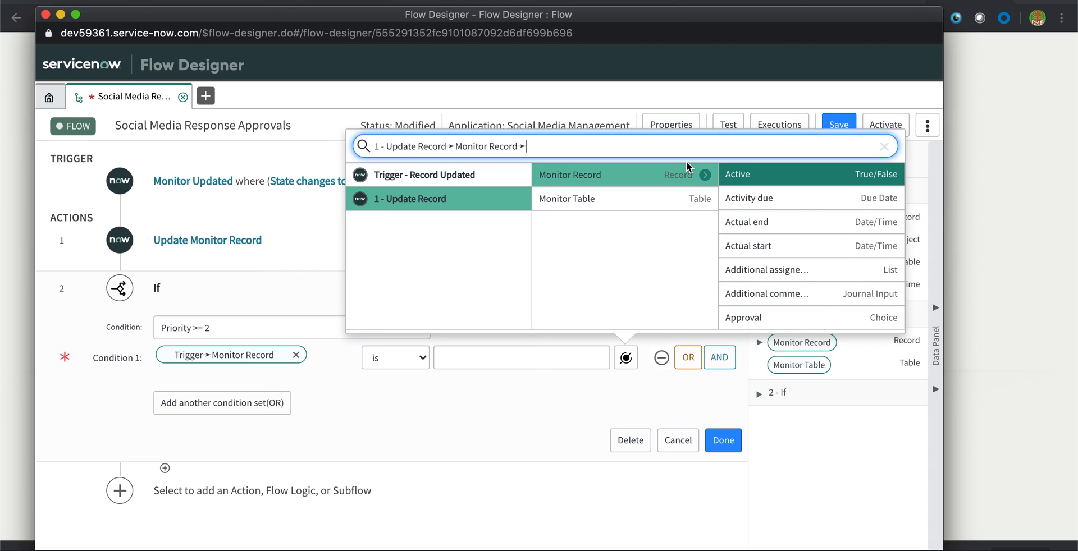
{"action": "type", "text": "1"}
{"action": "key", "text": "BackSpace"}
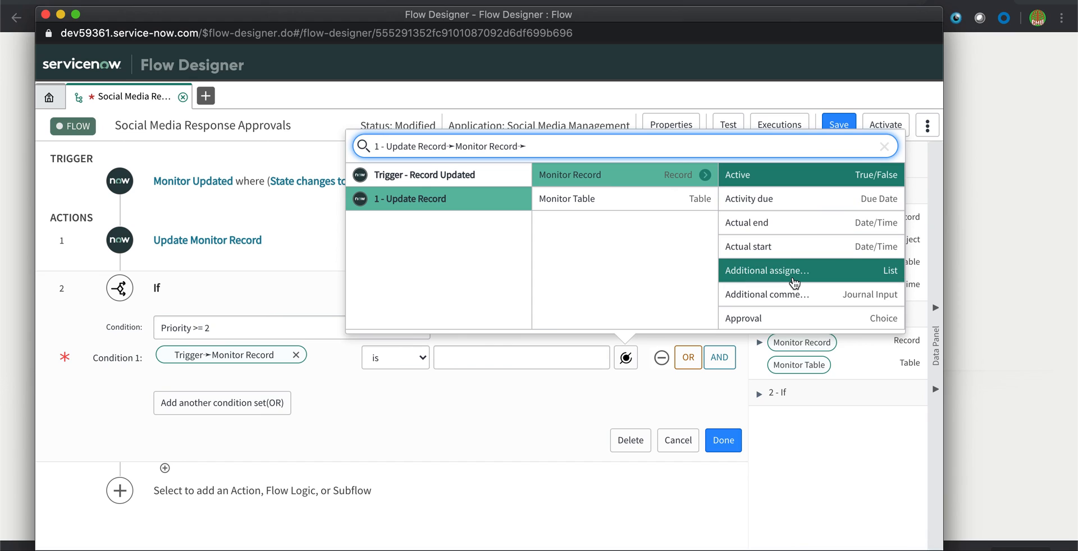
{"action": "scroll", "coordinate": [795, 280], "scroll_direction": "down", "scroll_amount": 5}
{"action": "scroll", "coordinate": [795, 284], "scroll_direction": "down", "scroll_amount": 5}
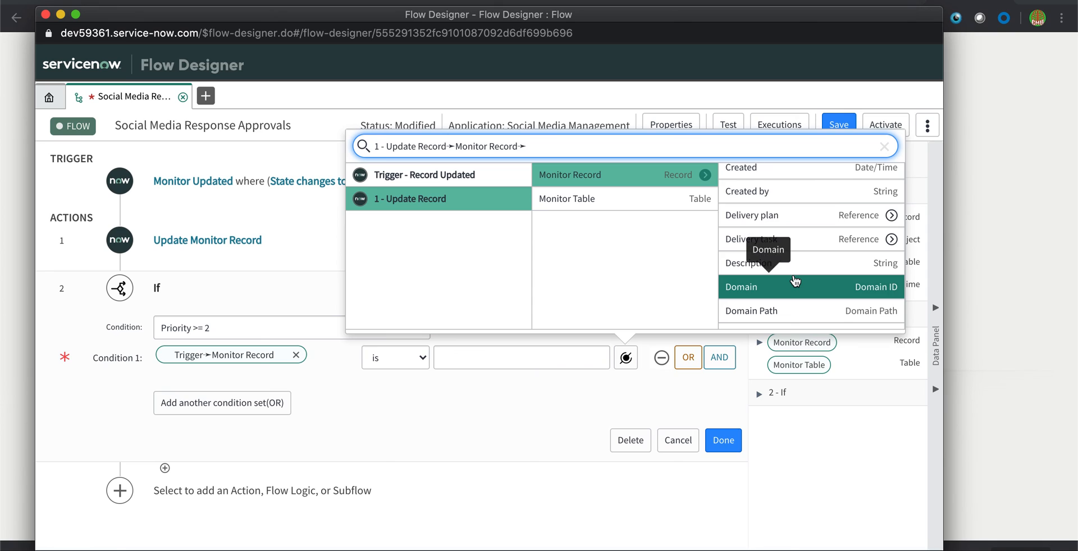
{"action": "scroll", "coordinate": [772, 247], "scroll_direction": "up", "scroll_amount": 3}
{"action": "scroll", "coordinate": [771, 247], "scroll_direction": "up", "scroll_amount": 2}
{"action": "type", "text": "pro"}
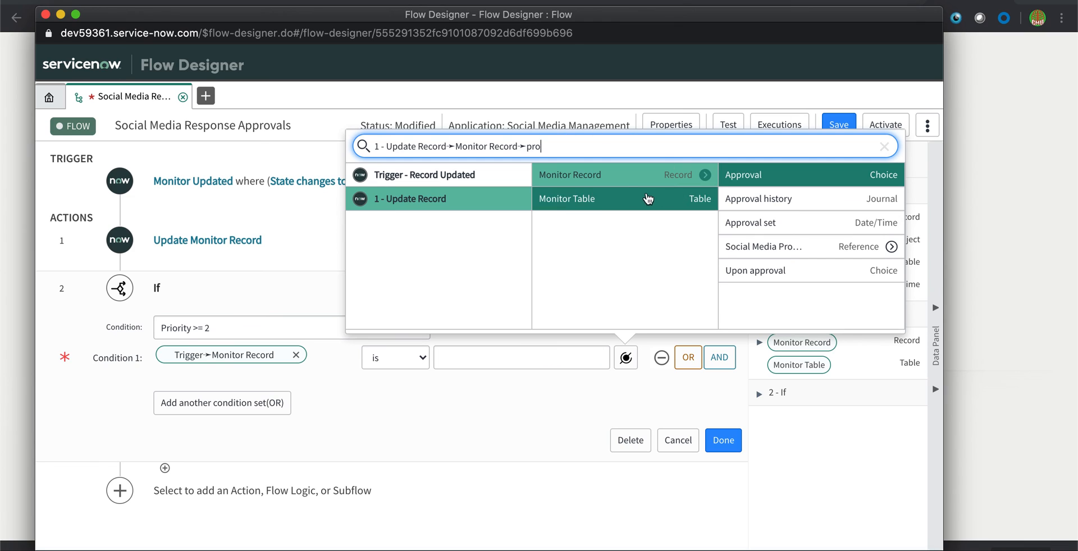
{"action": "key", "text": "BackSpace"}
{"action": "type", "text": "io"}
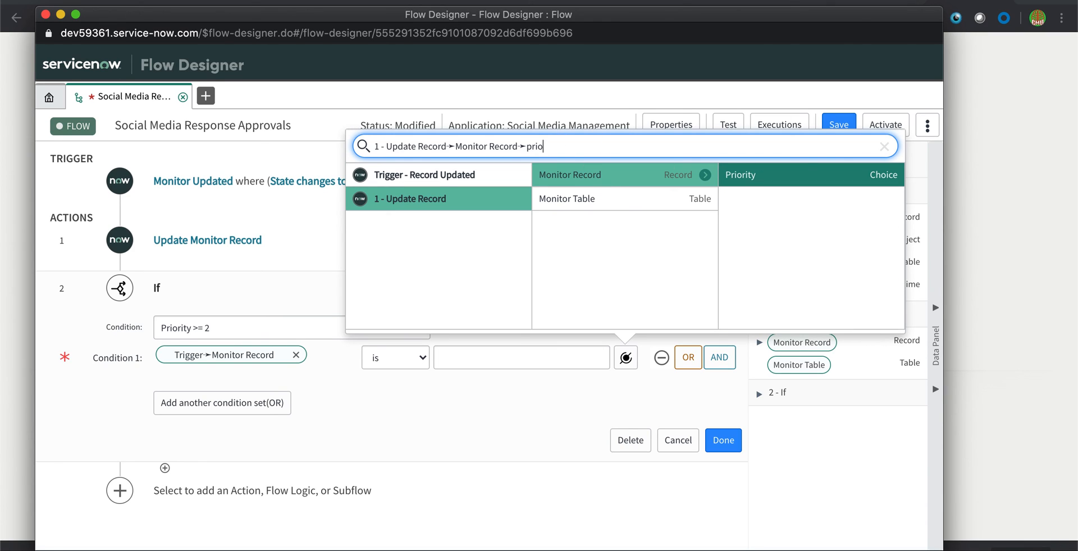
{"action": "left_click", "coordinate": [743, 175]}
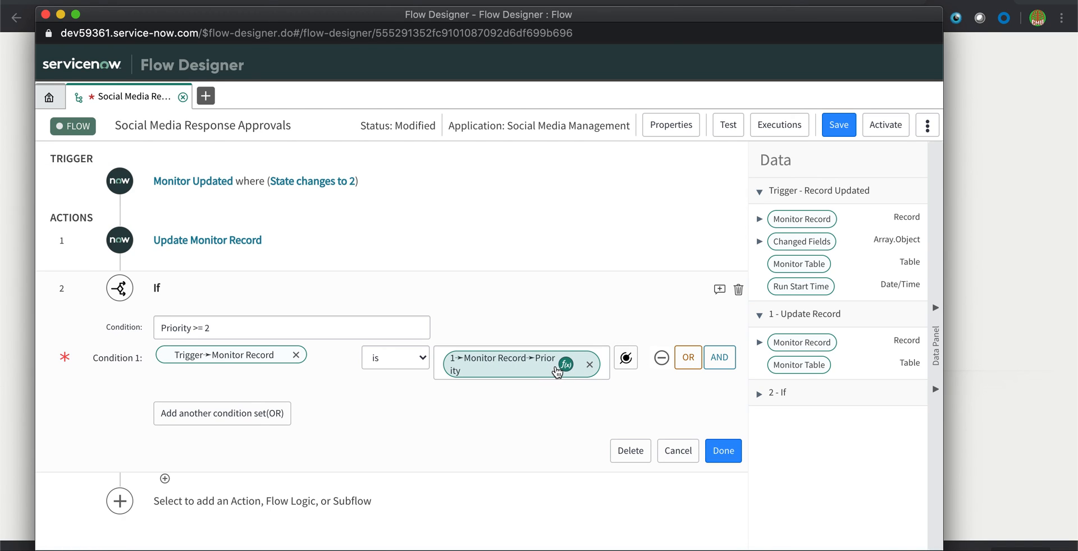
{"action": "left_click", "coordinate": [569, 365]}
{"action": "left_click", "coordinate": [492, 407]}
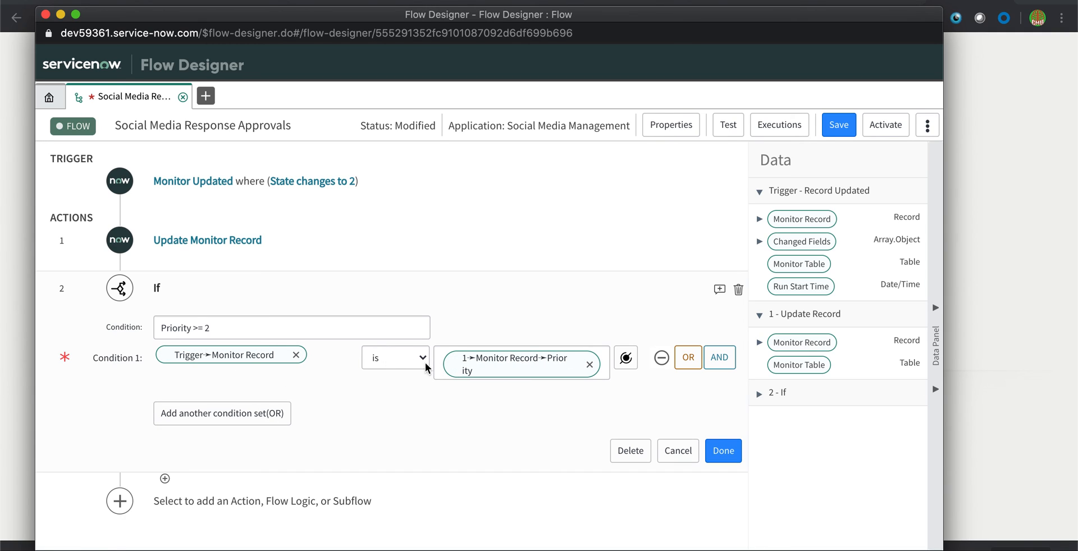
Step: Replace the comparison value of Condition 1 with the Priority of the trigger's Monitor Record
{"action": "left_click", "coordinate": [481, 370]}
{"action": "left_click", "coordinate": [589, 364]}
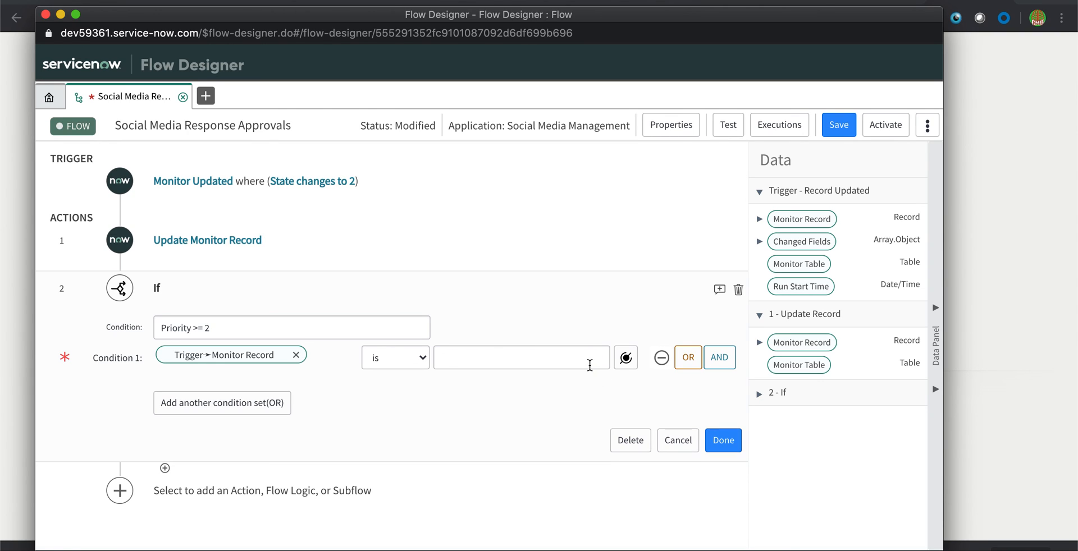
{"action": "left_click", "coordinate": [626, 360]}
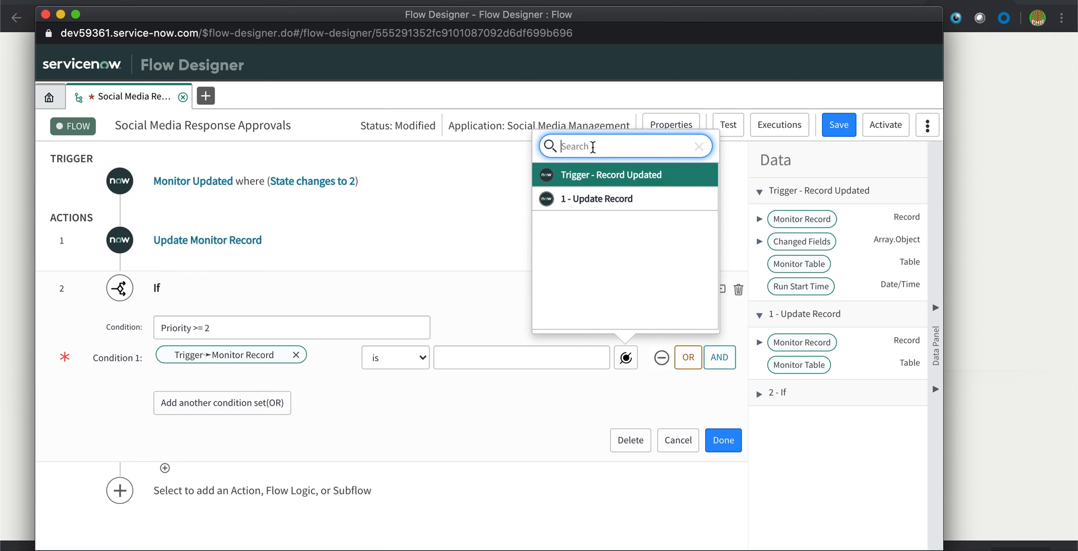
{"action": "left_click", "coordinate": [601, 175]}
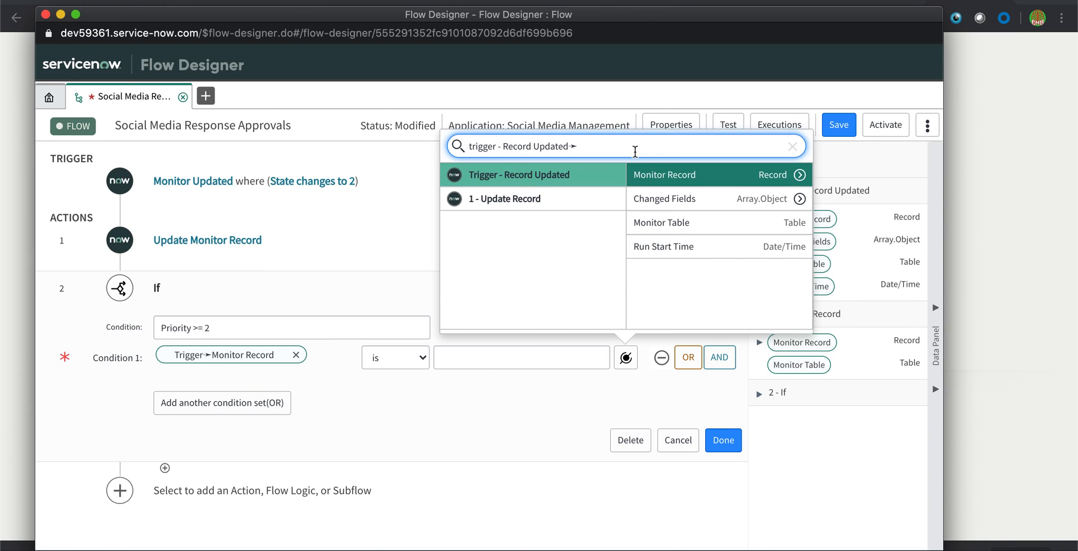
{"action": "left_click", "coordinate": [799, 174]}
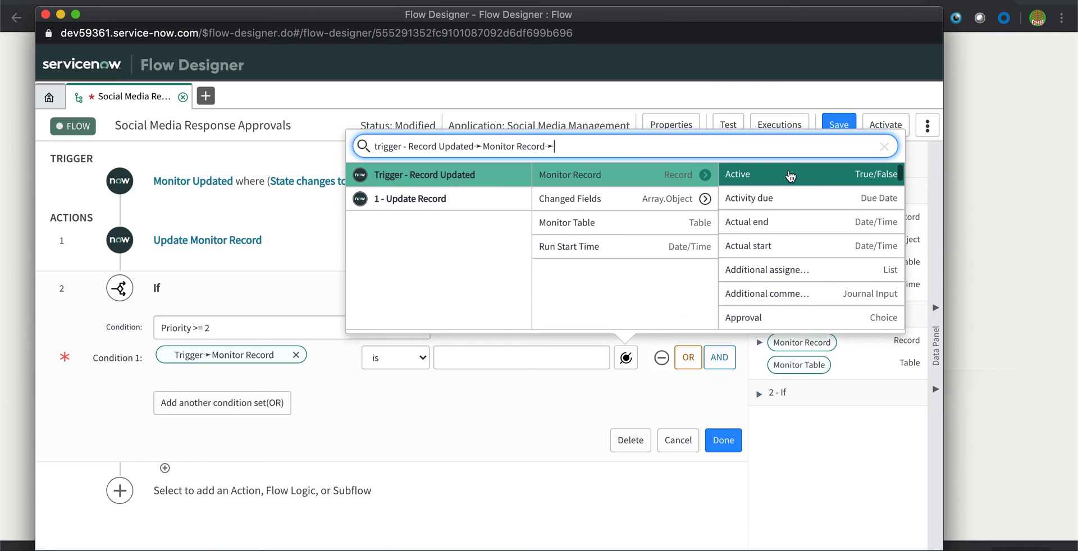
{"action": "type", "text": "m"}
{"action": "key", "text": "BackSpace"}
{"action": "type", "text": "prio"}
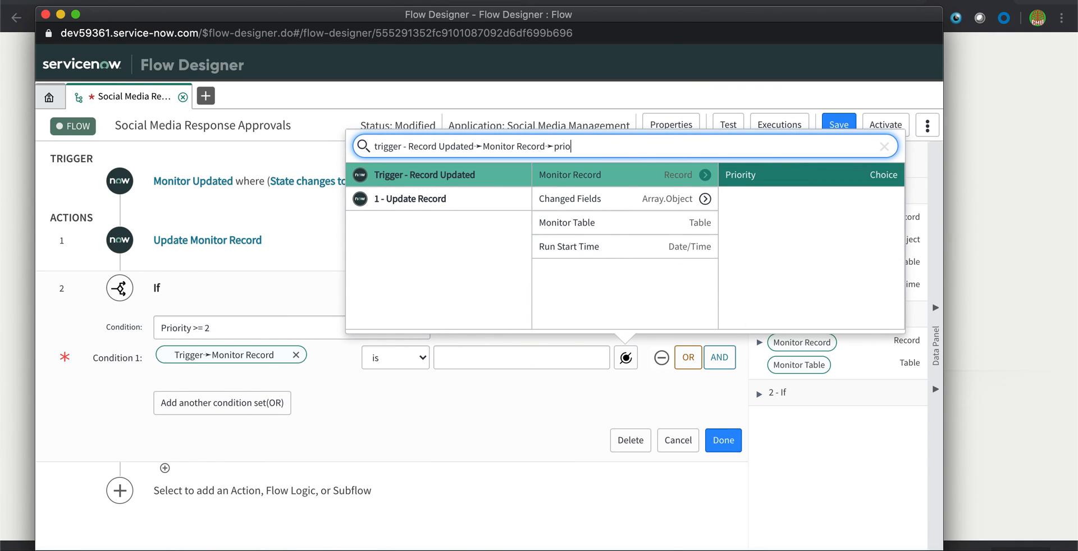
{"action": "left_click", "coordinate": [884, 176]}
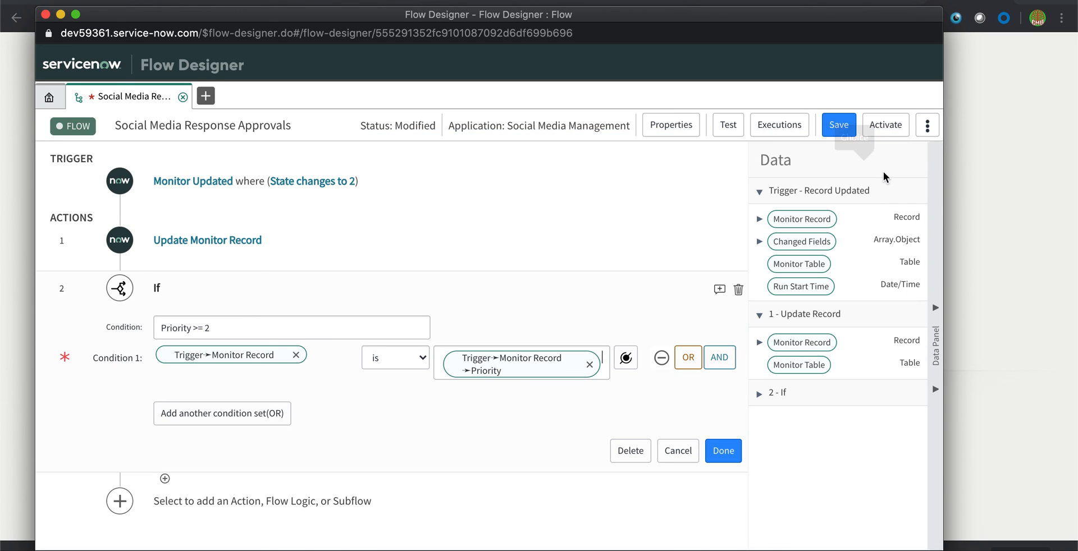
{"action": "mouse_move", "coordinate": [518, 374]}
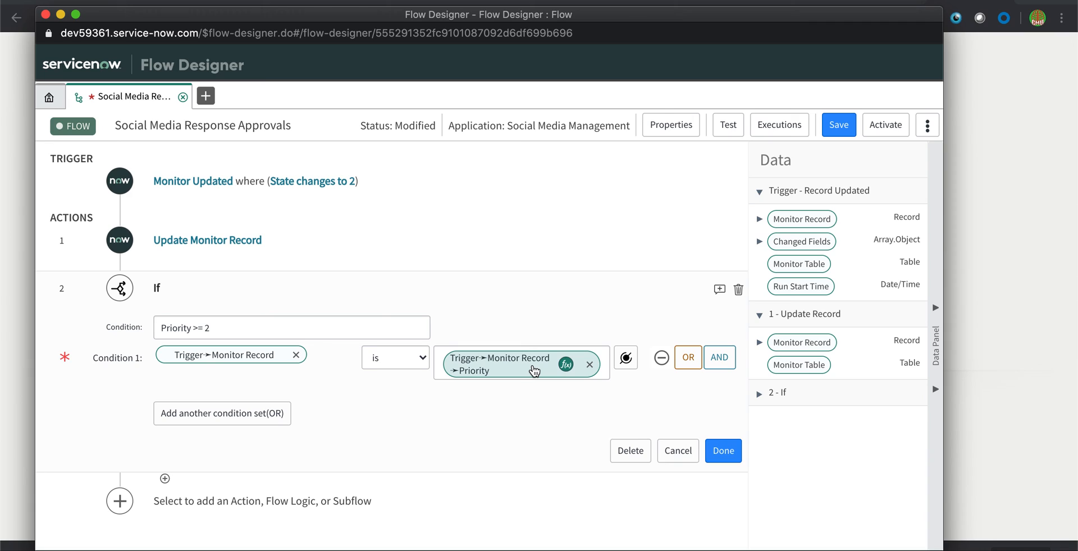
{"action": "left_click", "coordinate": [405, 401]}
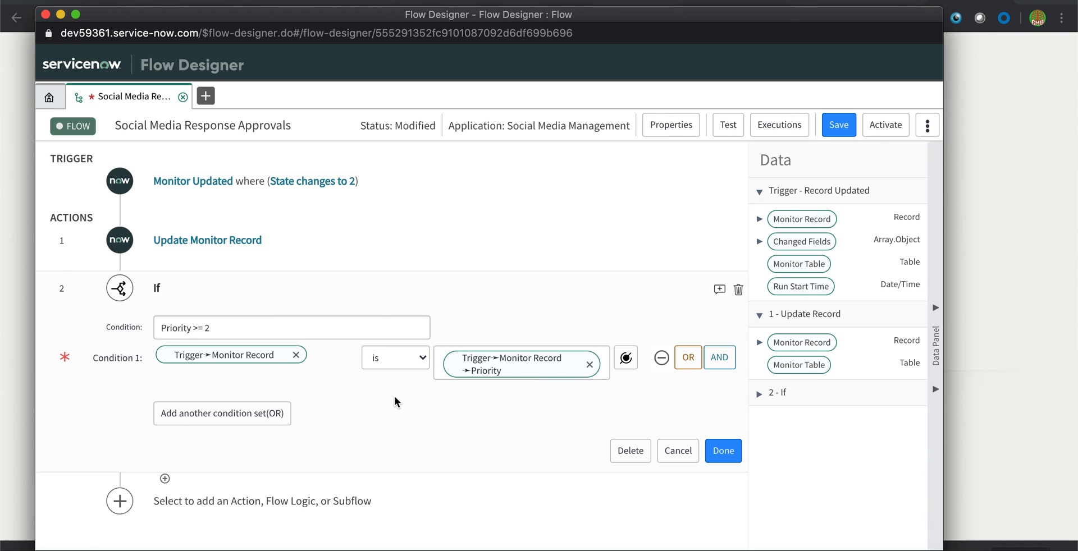
Step: Clear the comparison value of Condition 1 and replace its subject with the Priority of the trigger's Monitor Record
{"action": "left_click", "coordinate": [248, 360]}
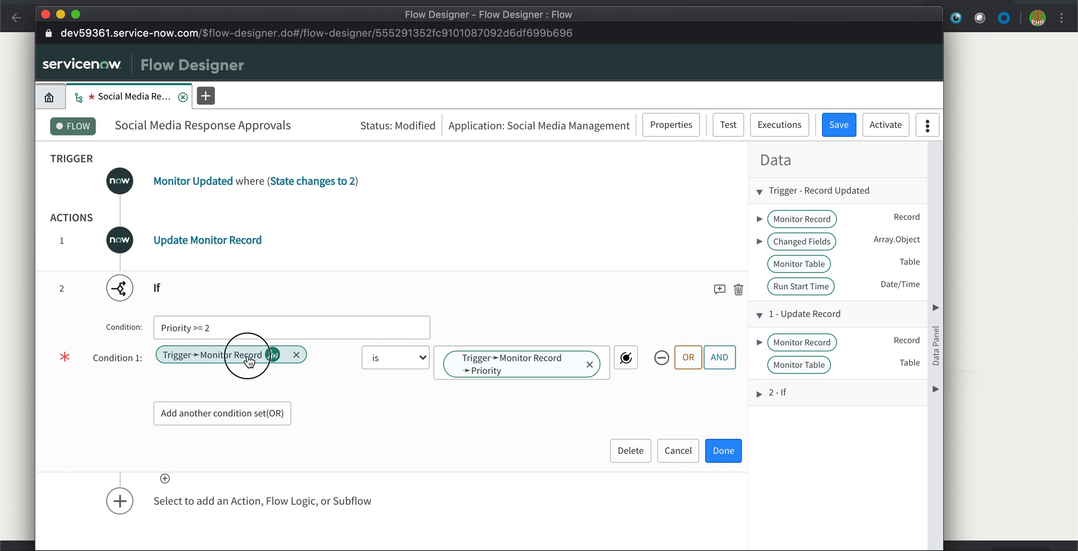
{"action": "left_click", "coordinate": [272, 355]}
{"action": "left_click", "coordinate": [271, 355]}
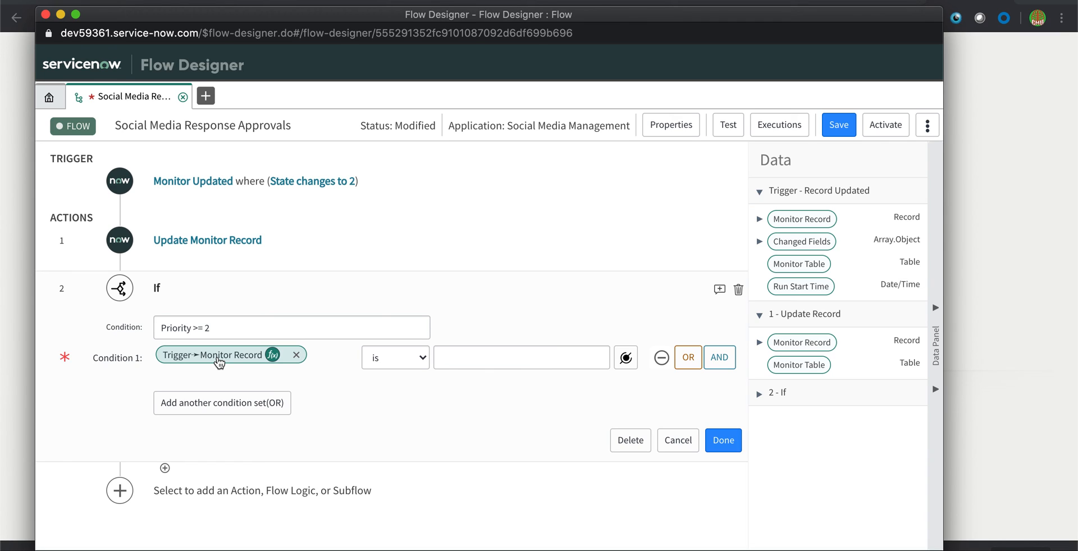
{"action": "left_click", "coordinate": [295, 355]}
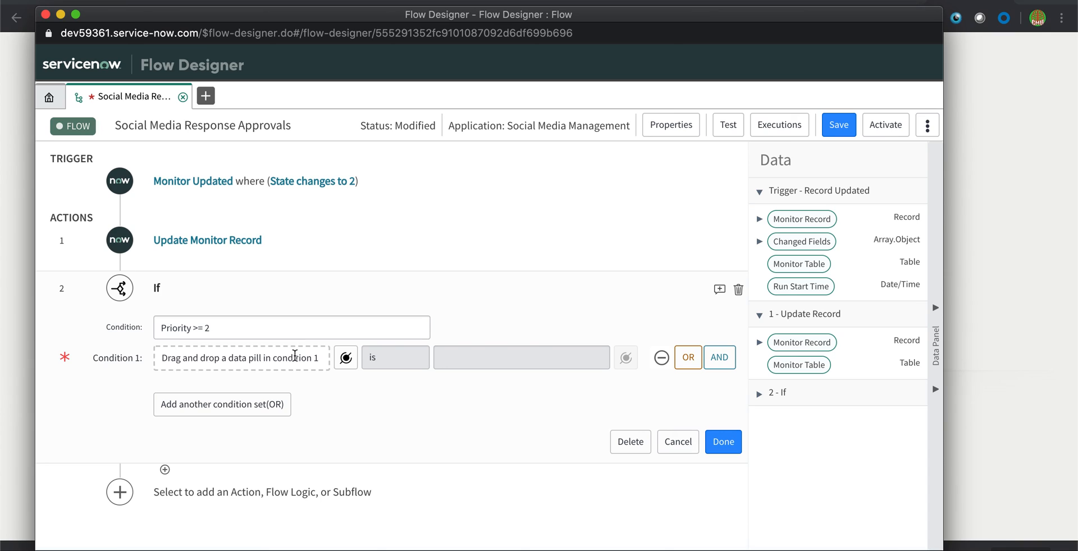
{"action": "left_click", "coordinate": [346, 358]}
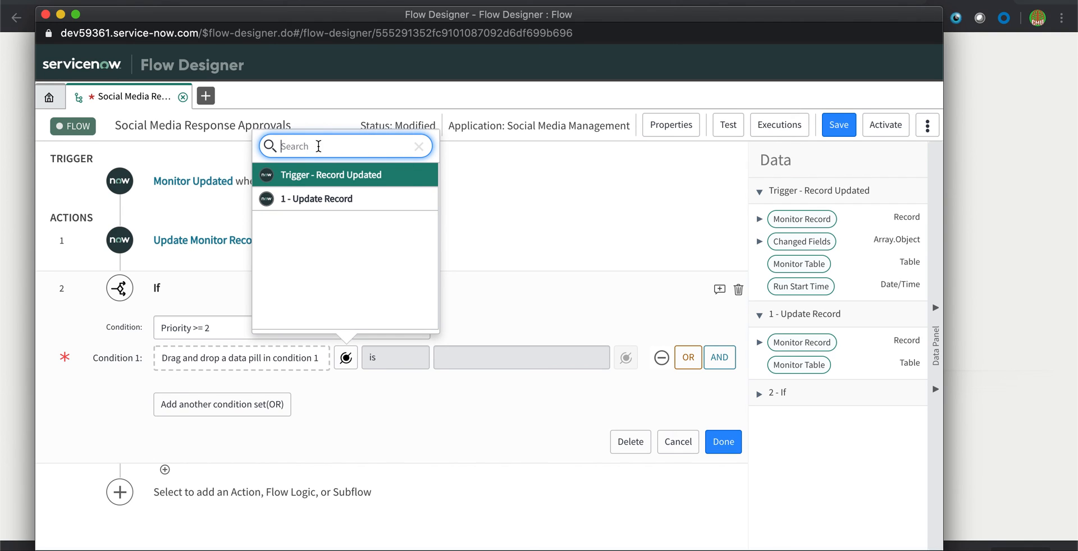
{"action": "type", "text": "tr"}
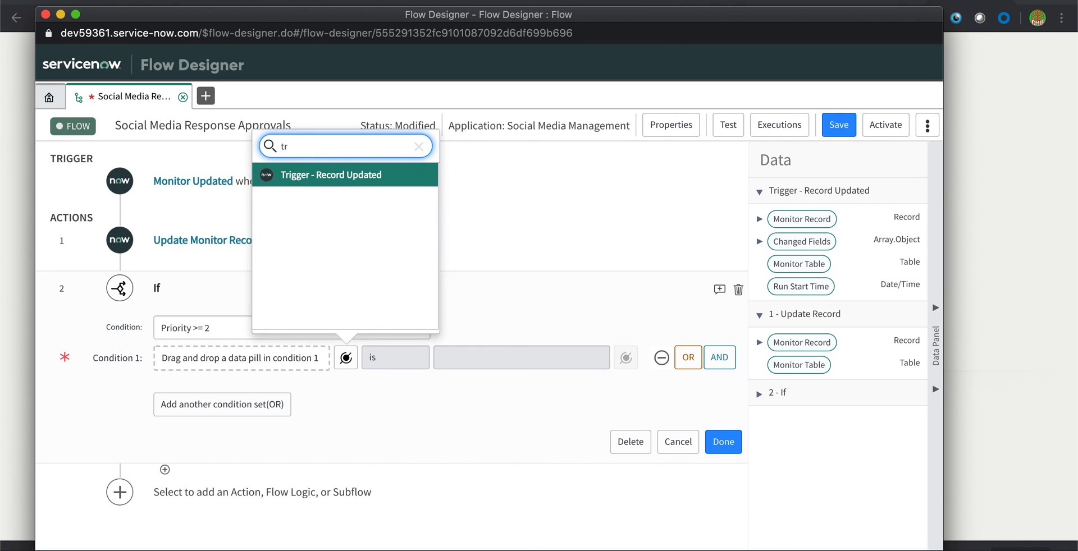
{"action": "left_click", "coordinate": [390, 178]}
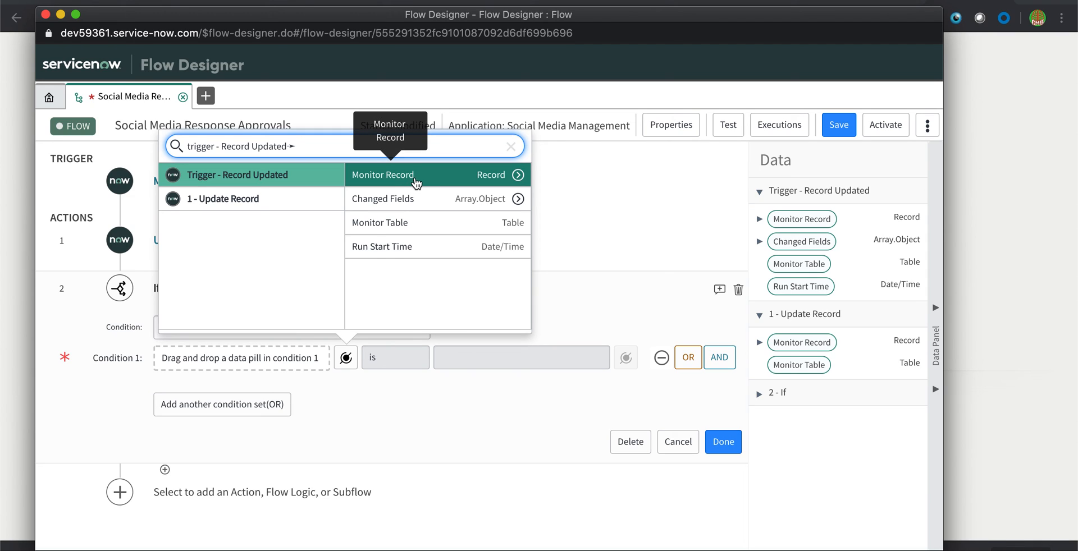
{"action": "left_click", "coordinate": [518, 175]}
{"action": "type", "text": "prio"}
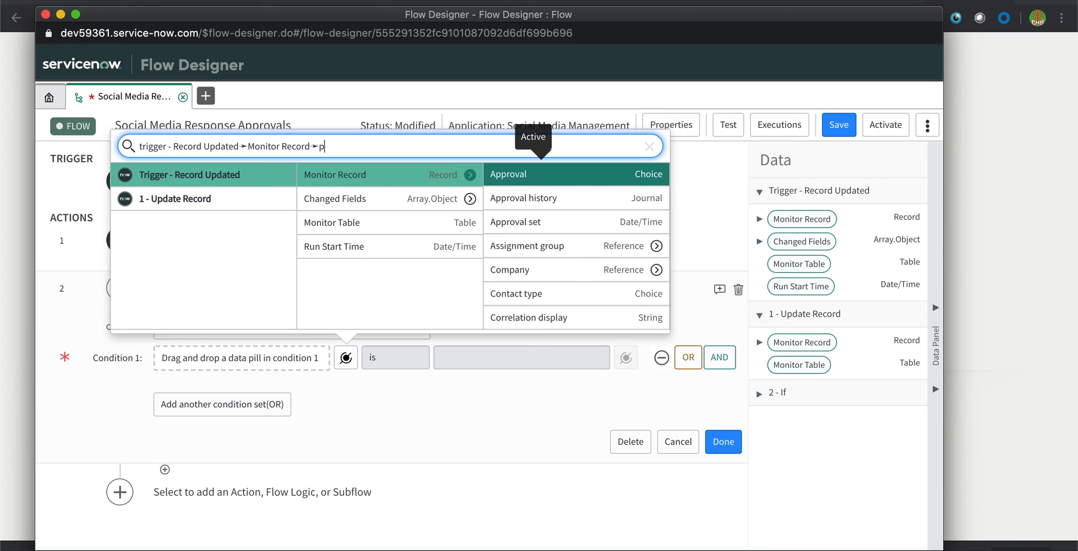
{"action": "left_click", "coordinate": [651, 178]}
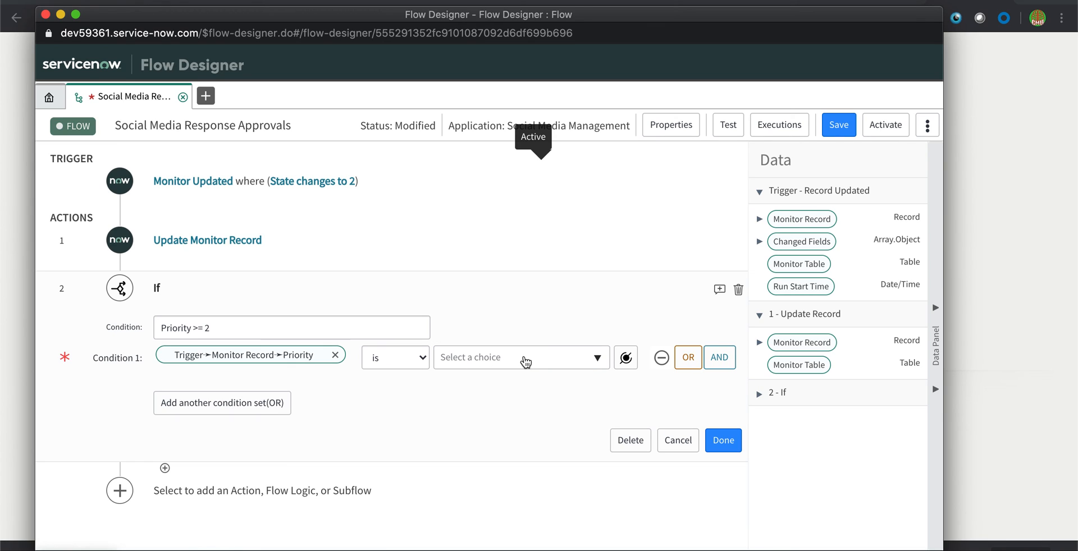
Step: Try the Approval field of the trigger's Monitor Record as the comparison value of Condition 1
{"action": "left_click", "coordinate": [626, 360]}
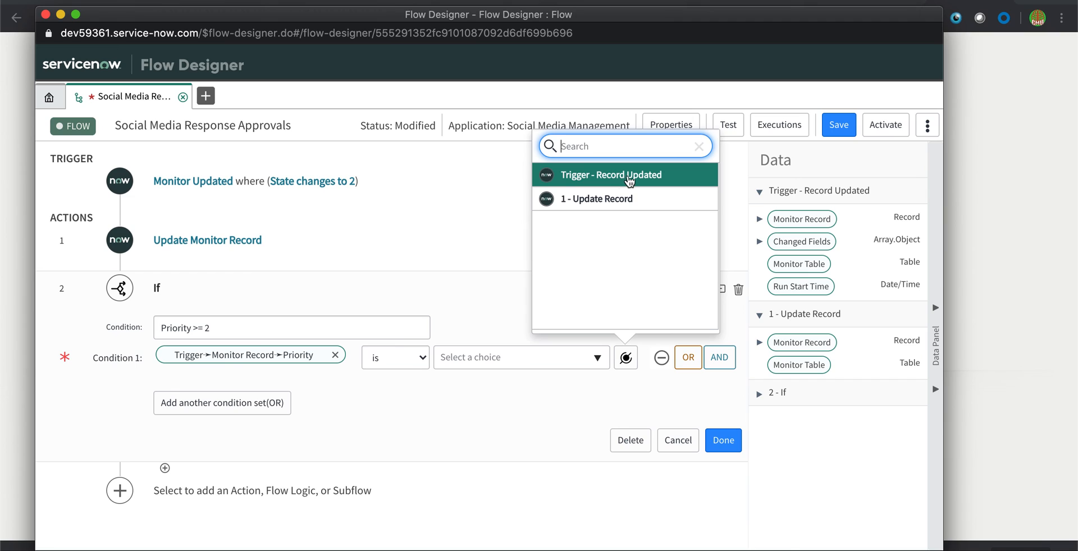
{"action": "left_click", "coordinate": [692, 178]}
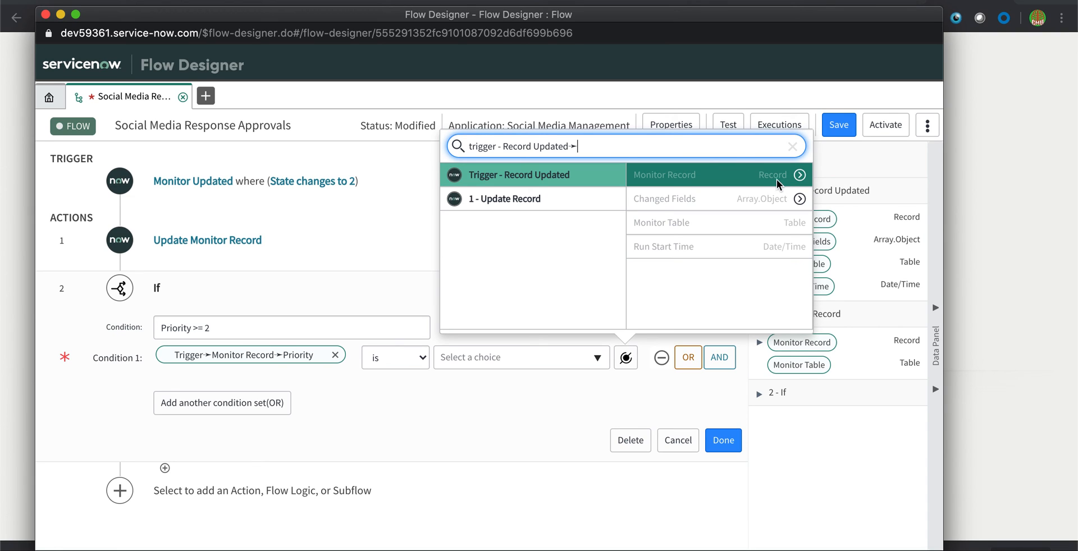
{"action": "left_click", "coordinate": [800, 176]}
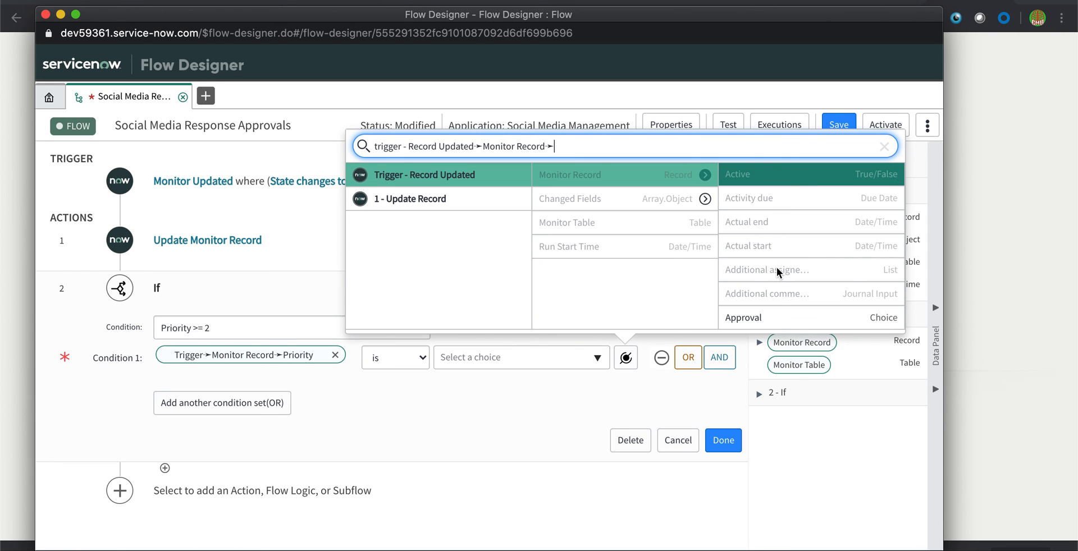
{"action": "scroll", "coordinate": [776, 268], "scroll_direction": "down", "scroll_amount": 2}
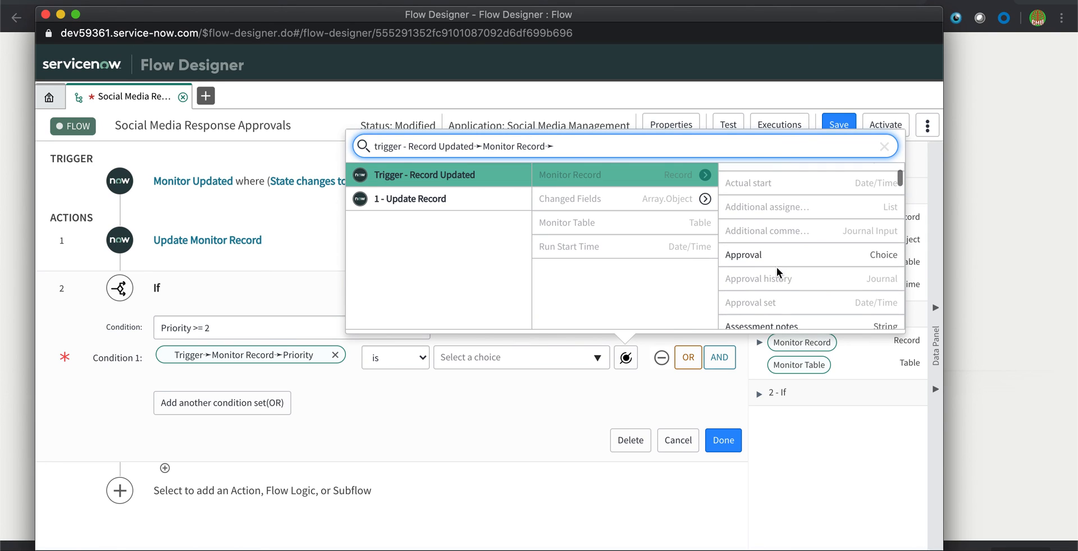
{"action": "left_click", "coordinate": [880, 254]}
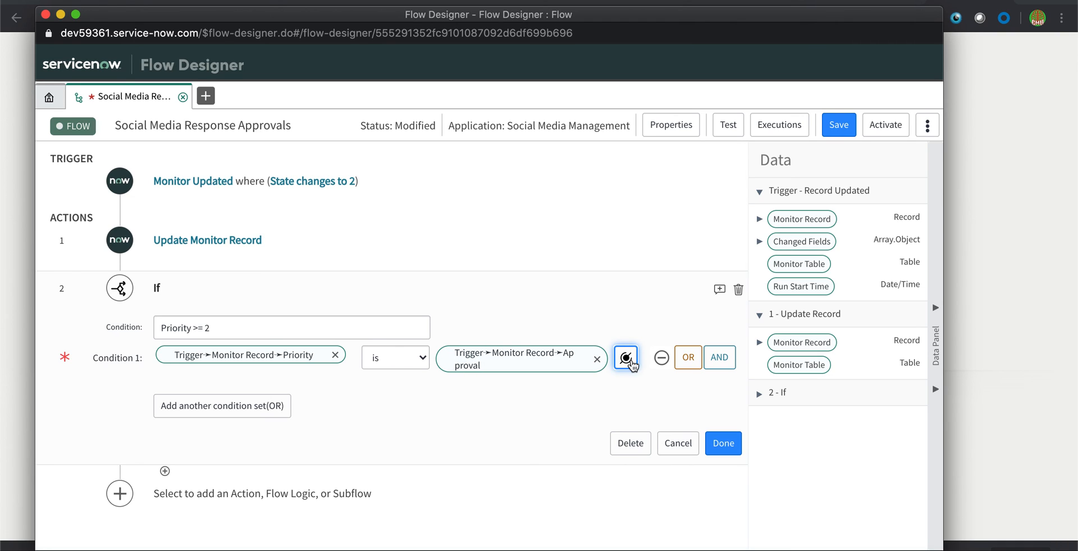
Step: Add a second OR condition set and change the first set's Condition 1 comparison value to 1 - Brand damaging
{"action": "left_click", "coordinate": [260, 409]}
{"action": "scroll", "coordinate": [306, 435], "scroll_direction": "down", "scroll_amount": 2}
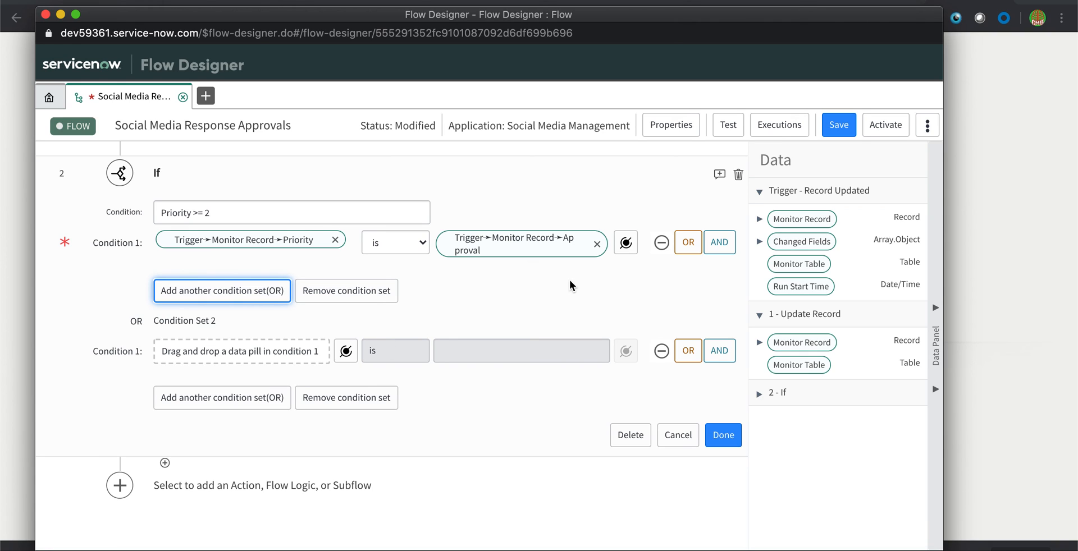
{"action": "left_click", "coordinate": [597, 244]}
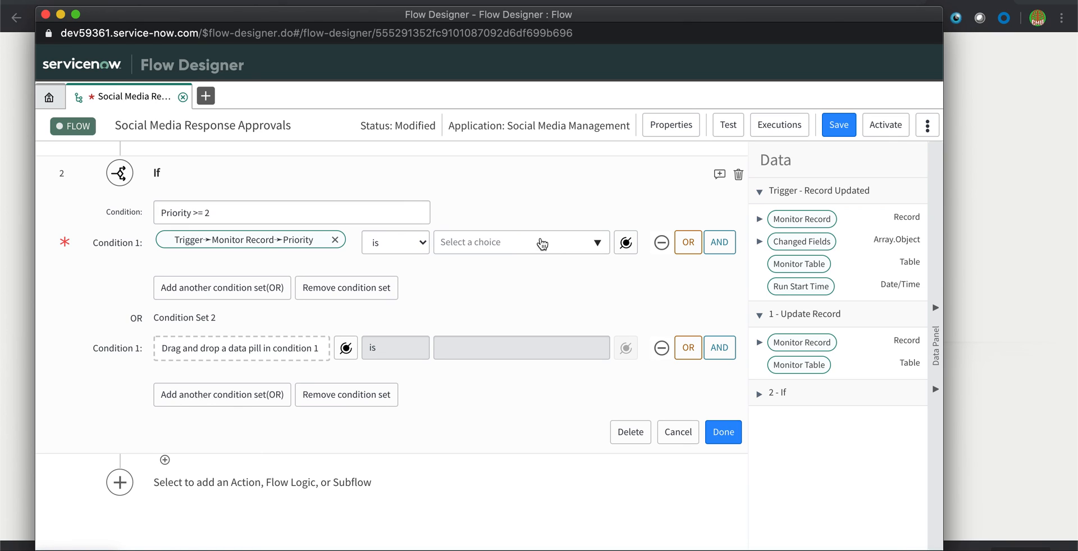
{"action": "left_click", "coordinate": [598, 244]}
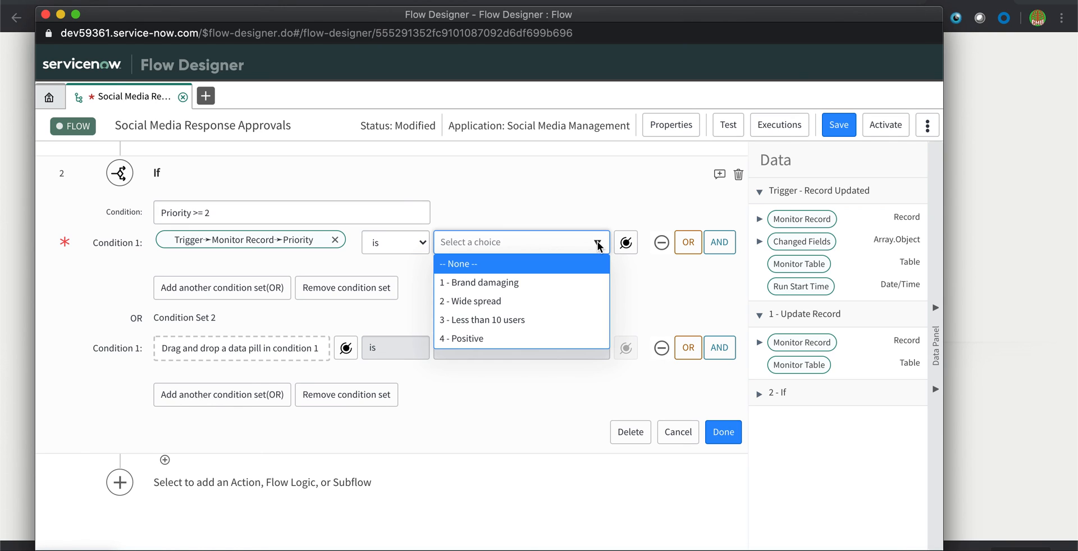
{"action": "left_click", "coordinate": [479, 283]}
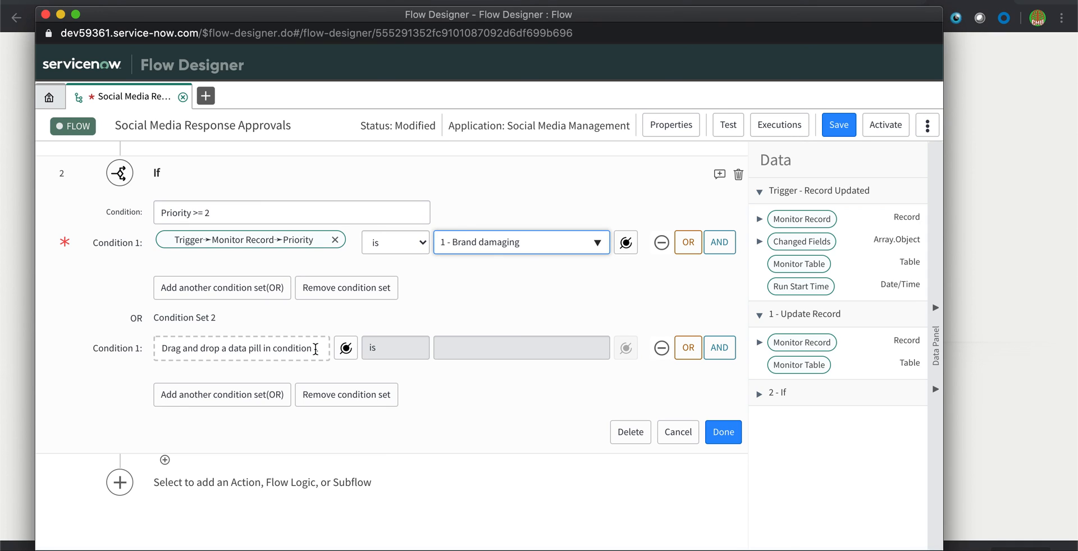
Step: Set Condition 1 of Condition Set 2 to the Priority of the trigger's Monitor Record is 2 - Wide spread
{"action": "left_click", "coordinate": [346, 349]}
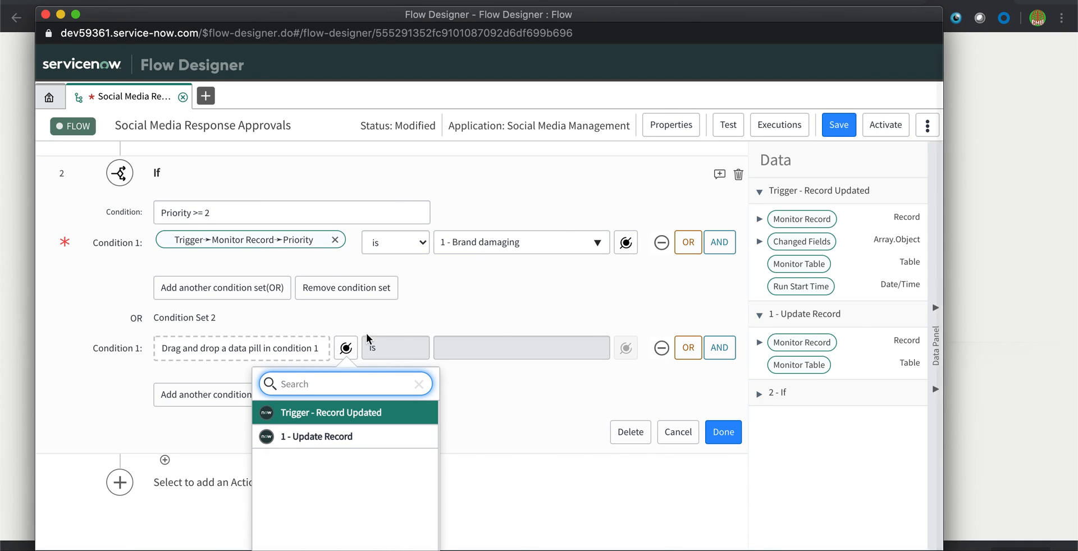
{"action": "left_click", "coordinate": [392, 417]}
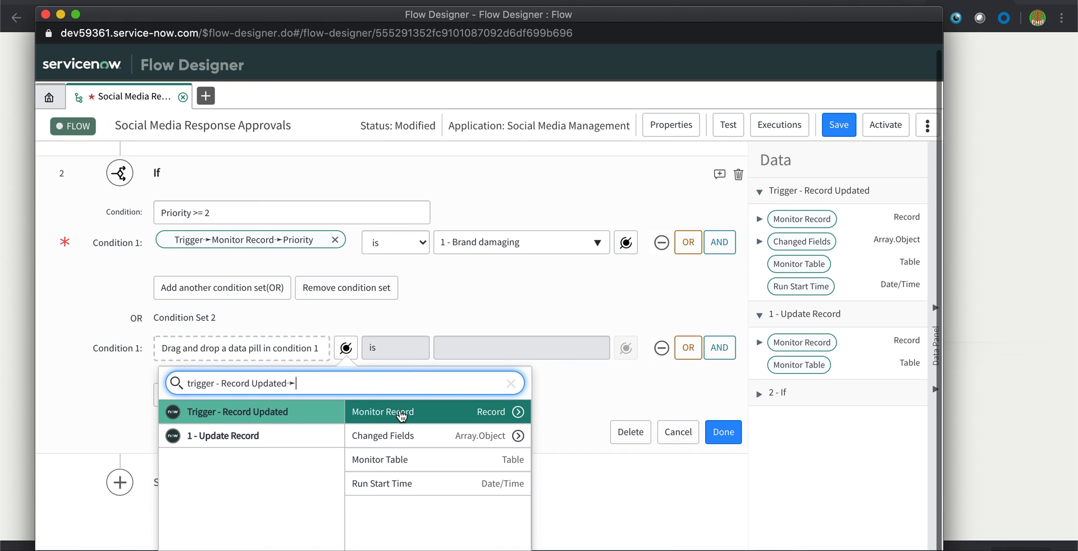
{"action": "left_click", "coordinate": [517, 414]}
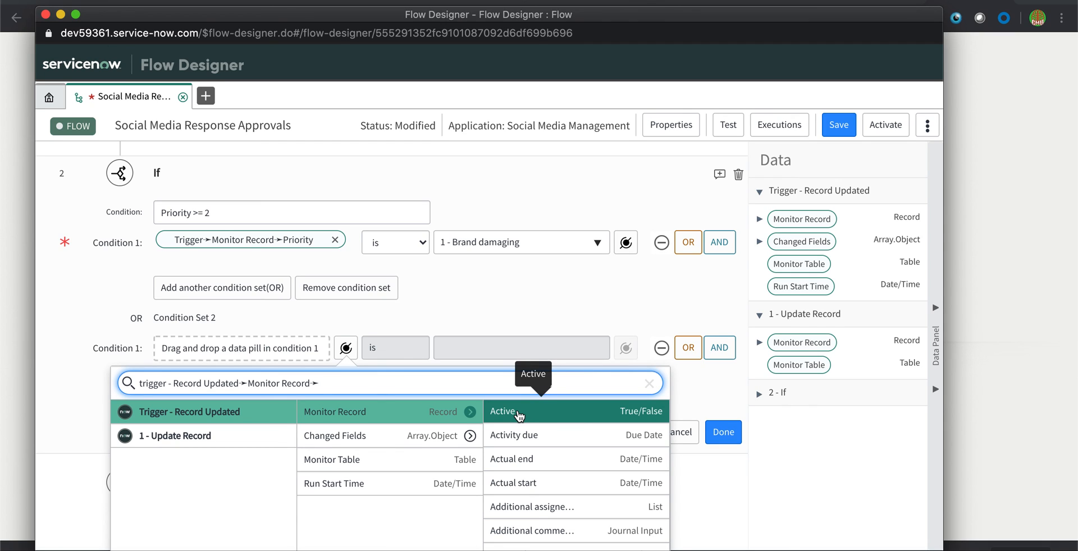
{"action": "scroll", "coordinate": [527, 449], "scroll_direction": "down", "scroll_amount": 5}
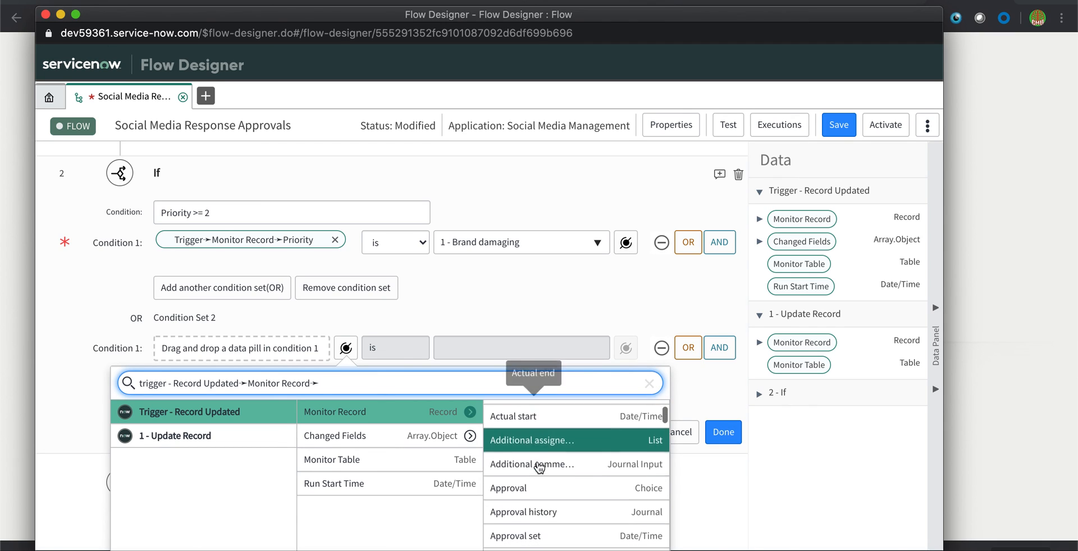
{"action": "scroll", "coordinate": [539, 468], "scroll_direction": "down", "scroll_amount": 8}
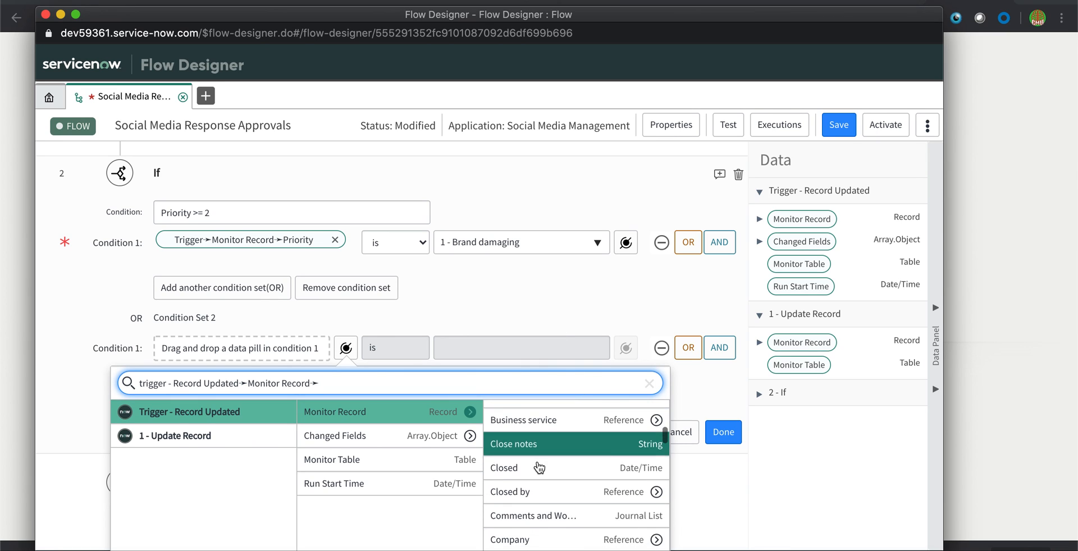
{"action": "scroll", "coordinate": [539, 467], "scroll_direction": "down", "scroll_amount": 10}
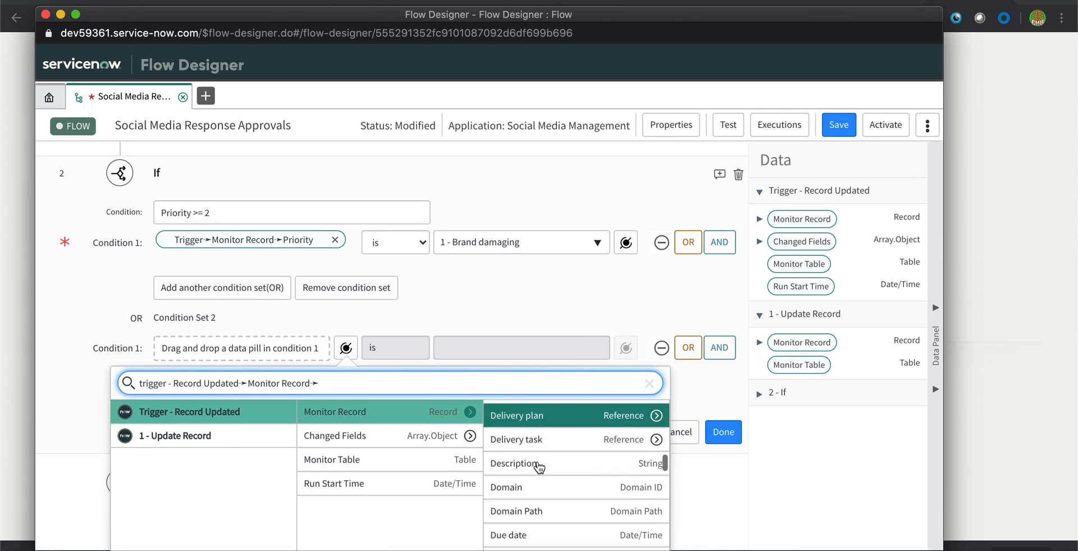
{"action": "scroll", "coordinate": [539, 468], "scroll_direction": "down", "scroll_amount": 12}
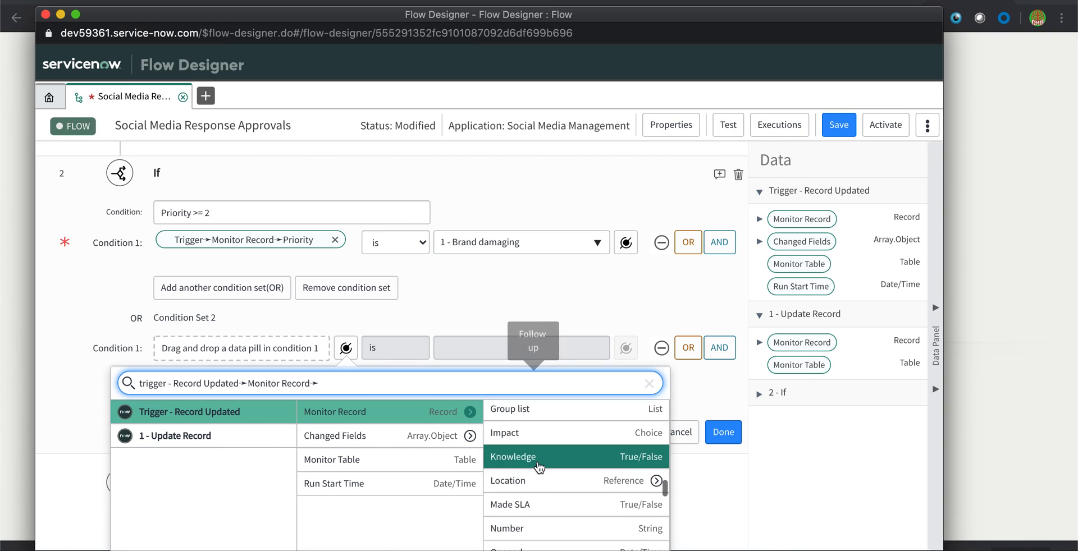
{"action": "scroll", "coordinate": [537, 467], "scroll_direction": "down", "scroll_amount": 5}
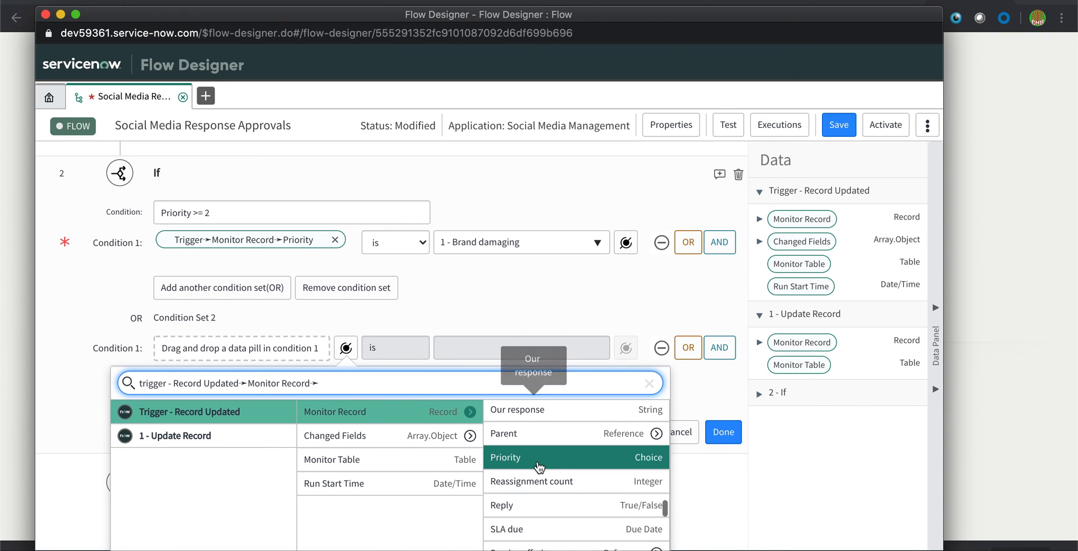
{"action": "left_click", "coordinate": [645, 460]}
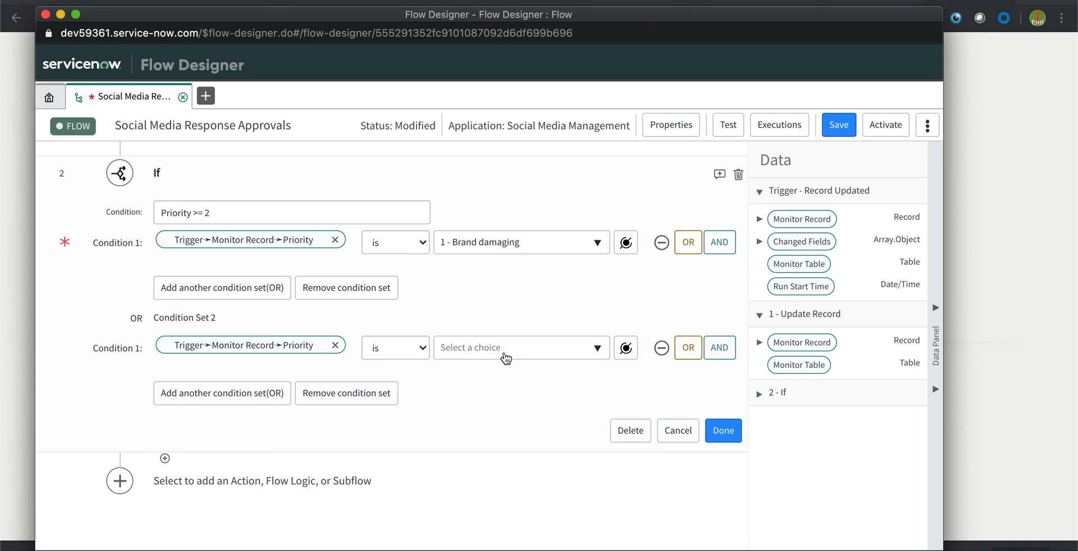
{"action": "left_click", "coordinate": [598, 349]}
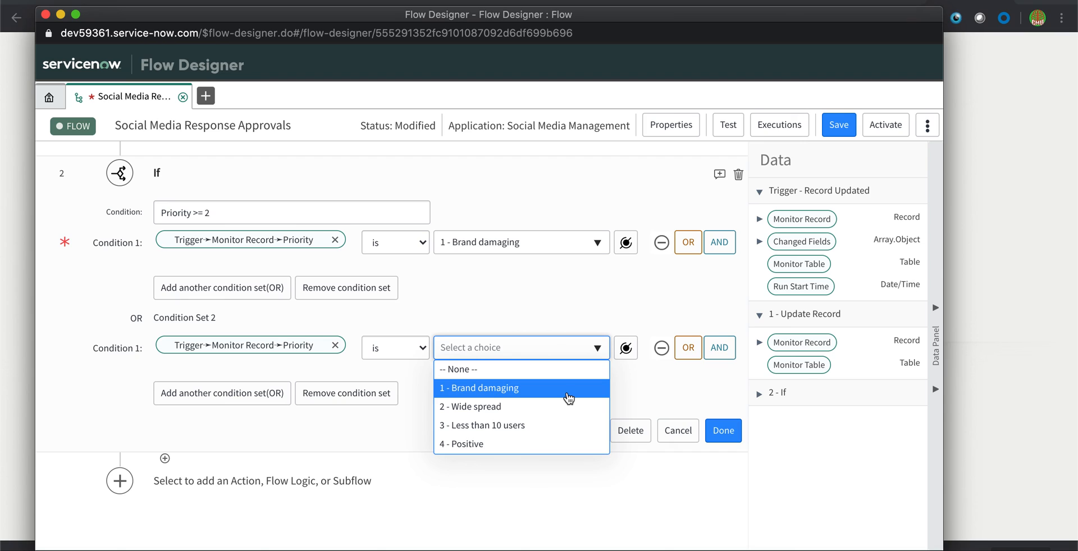
{"action": "left_click", "coordinate": [492, 405]}
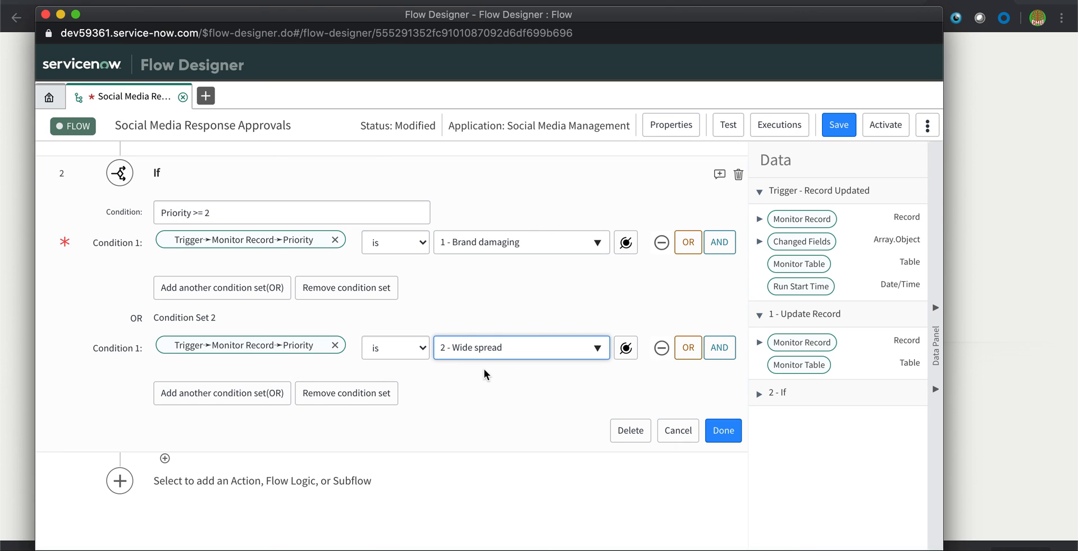
Step: Finish editing the If step and save the flow
{"action": "scroll", "coordinate": [496, 391], "scroll_direction": "down", "scroll_amount": 1}
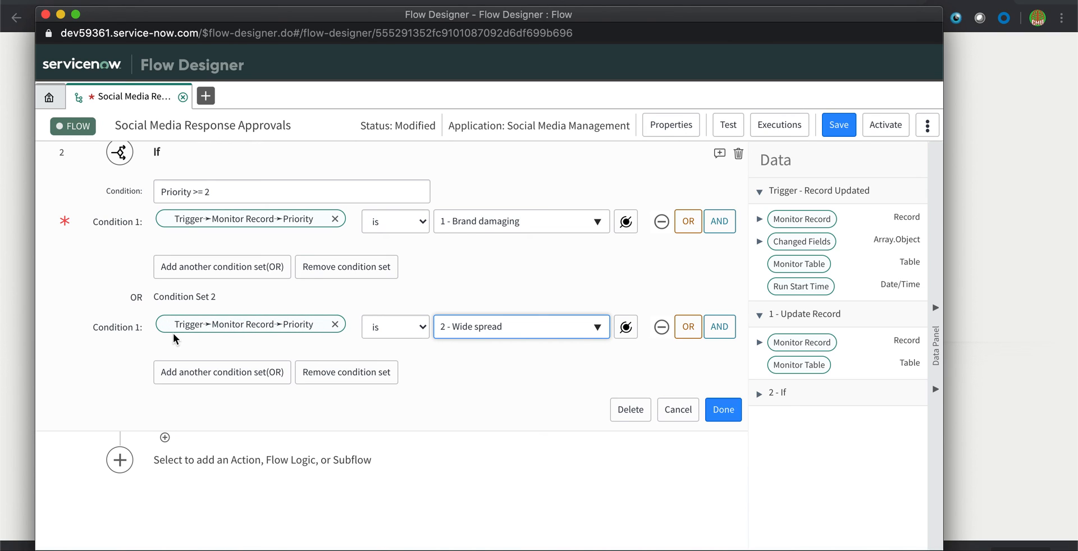
{"action": "mouse_move", "coordinate": [297, 337]}
{"action": "left_click", "coordinate": [724, 410]}
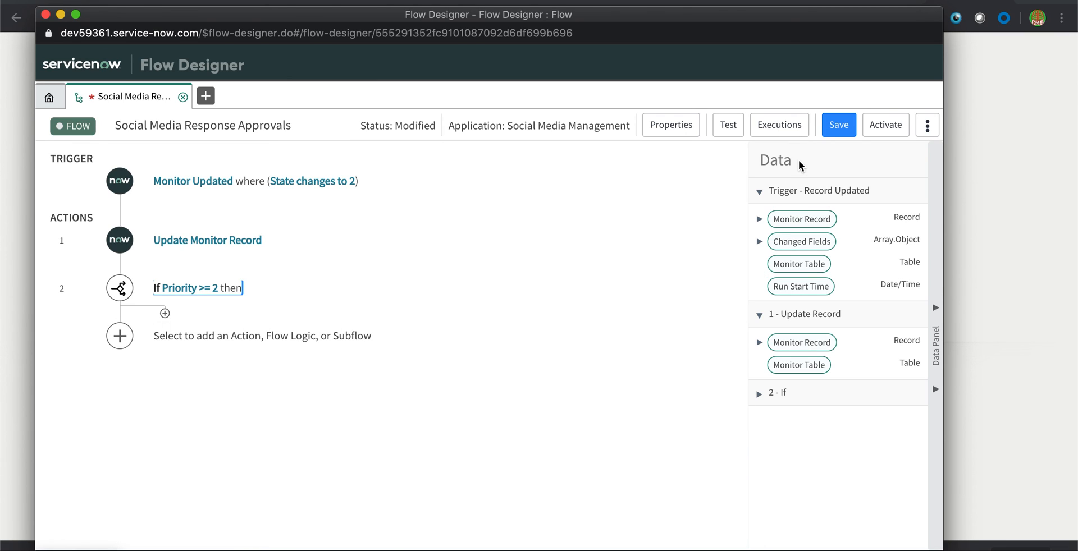
{"action": "left_click", "coordinate": [842, 129]}
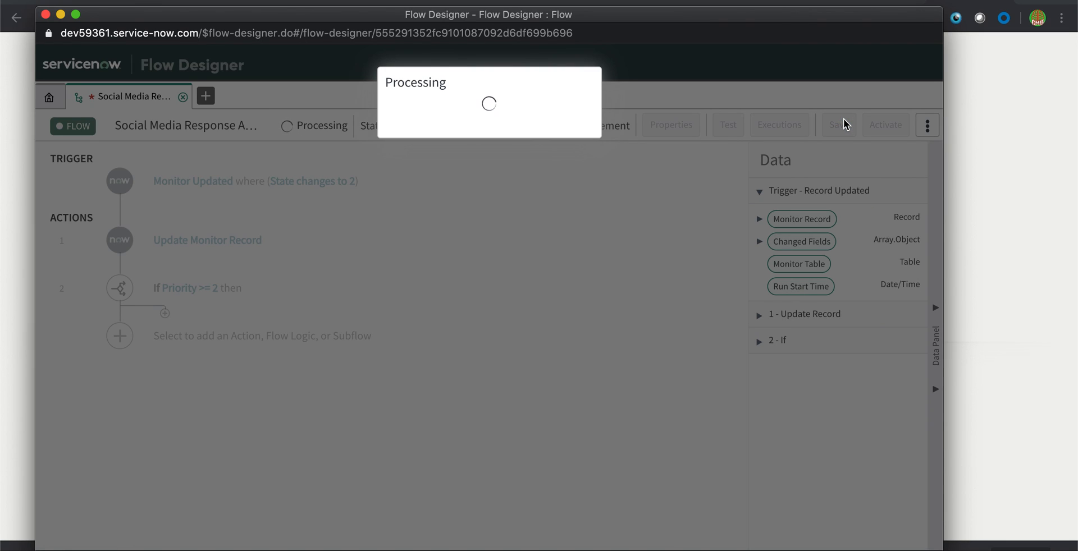
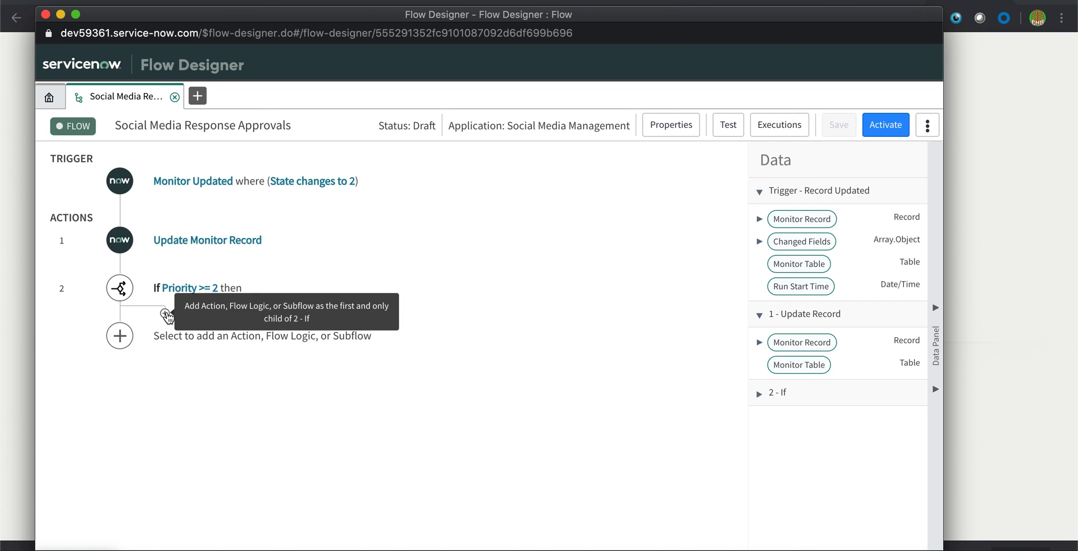
Step: Add the ServiceNow Core action Ask For Approval as the first child of the If step
{"action": "left_click", "coordinate": [166, 313]}
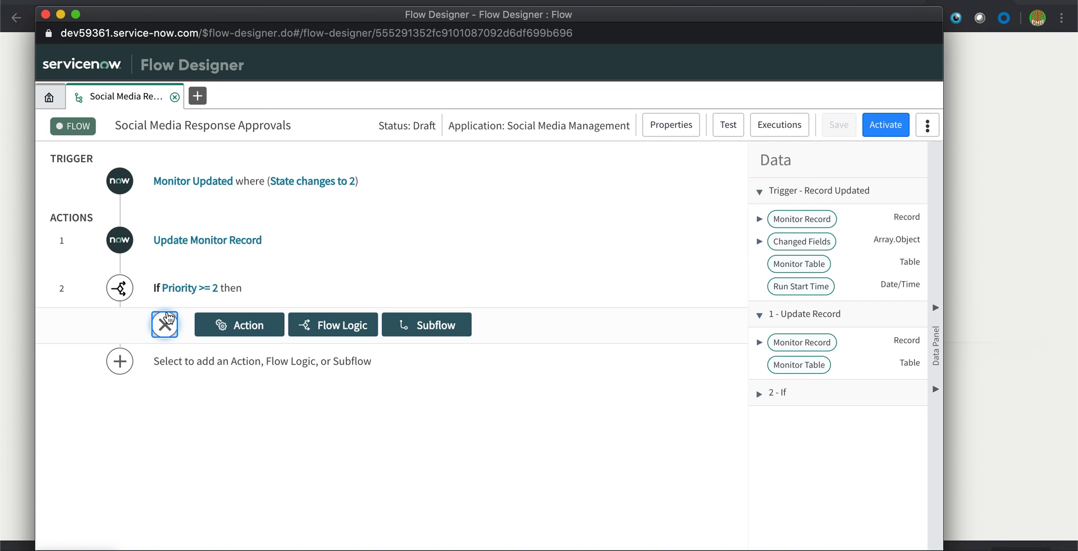
{"action": "left_click", "coordinate": [257, 331]}
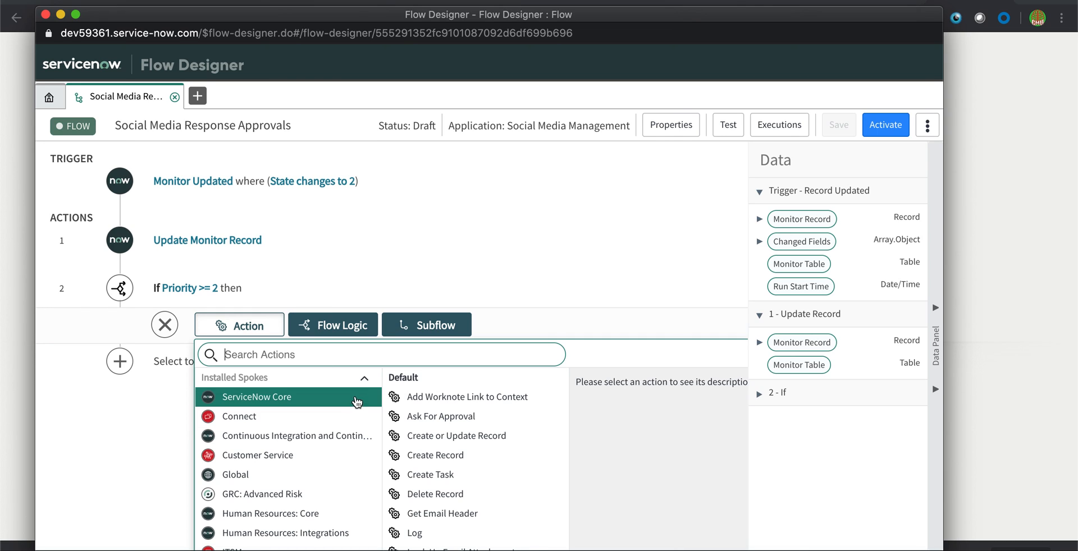
{"action": "left_click", "coordinate": [447, 421]}
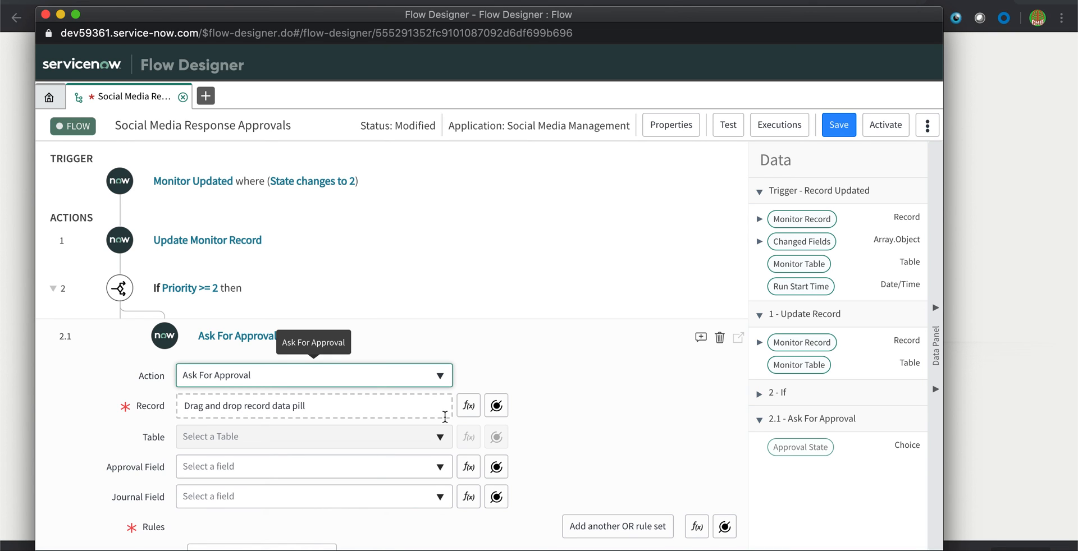
{"action": "scroll", "coordinate": [444, 417], "scroll_direction": "down", "scroll_amount": 2}
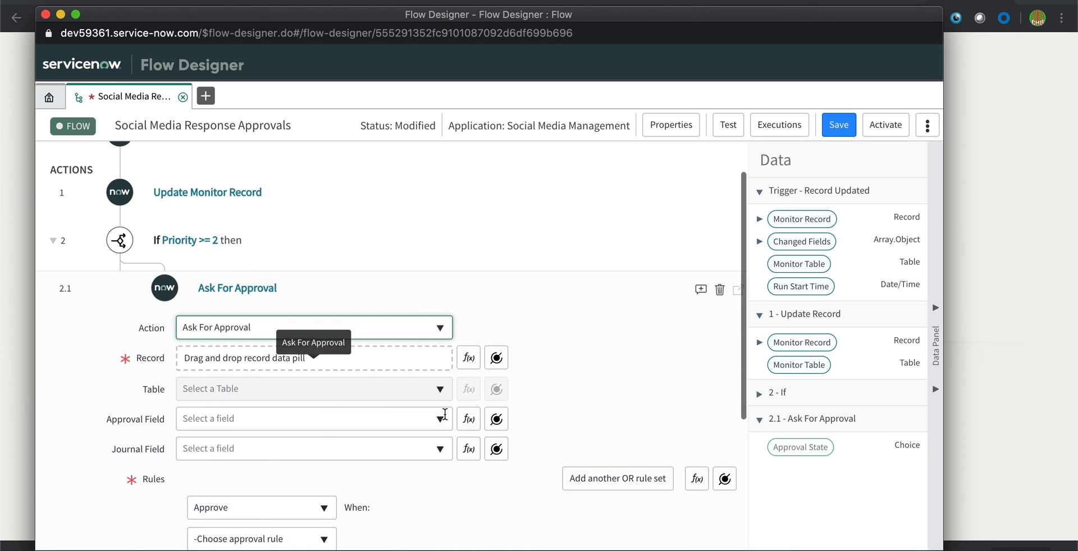
{"action": "scroll", "coordinate": [444, 414], "scroll_direction": "up", "scroll_amount": 1}
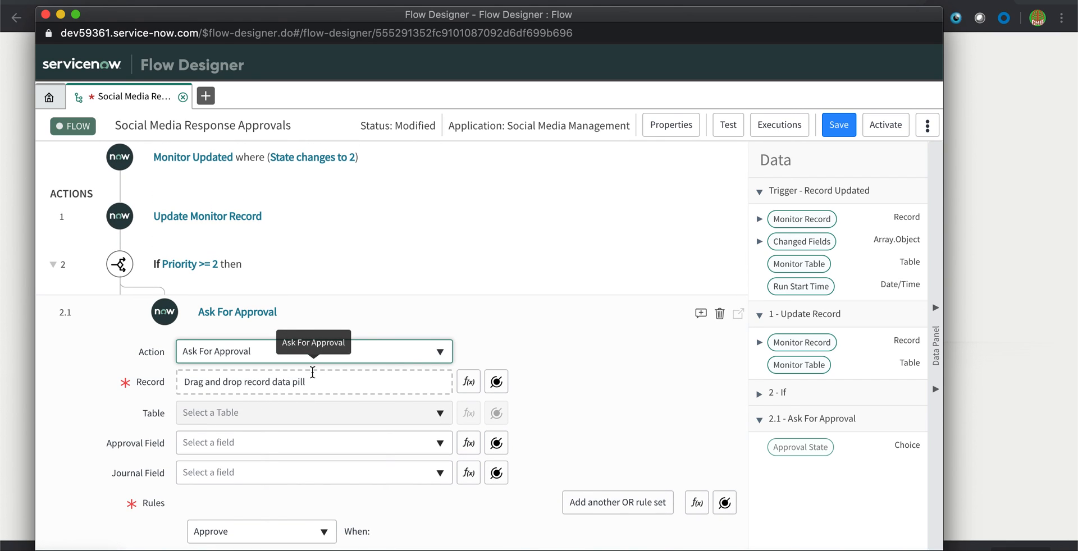
Step: Annotate the Ask For Approval action with "From the social media management group" and set its Record to the trigger's Monitor Record
{"action": "left_click", "coordinate": [702, 316]}
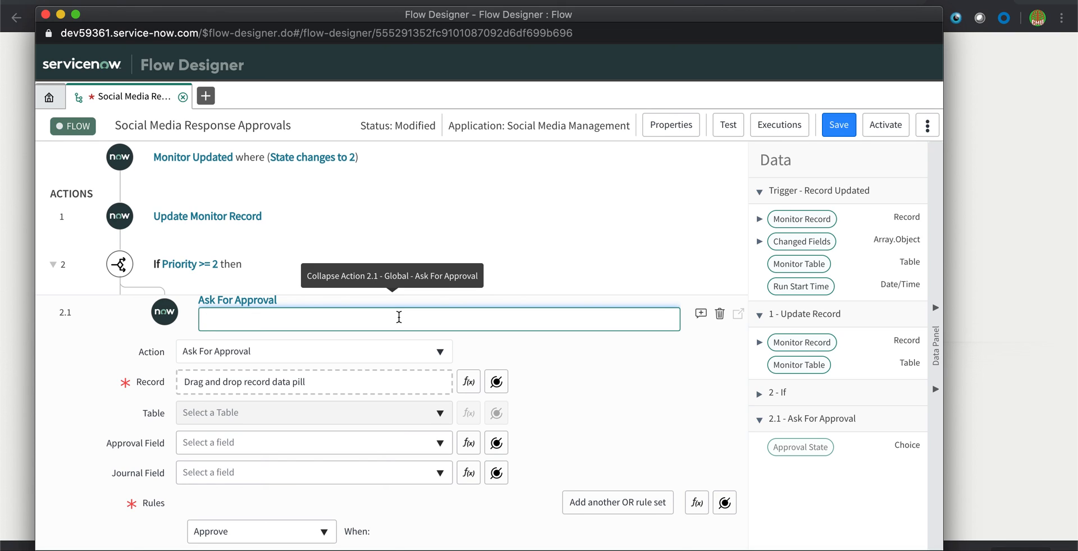
{"action": "type", "text": "From the social media managemen"}
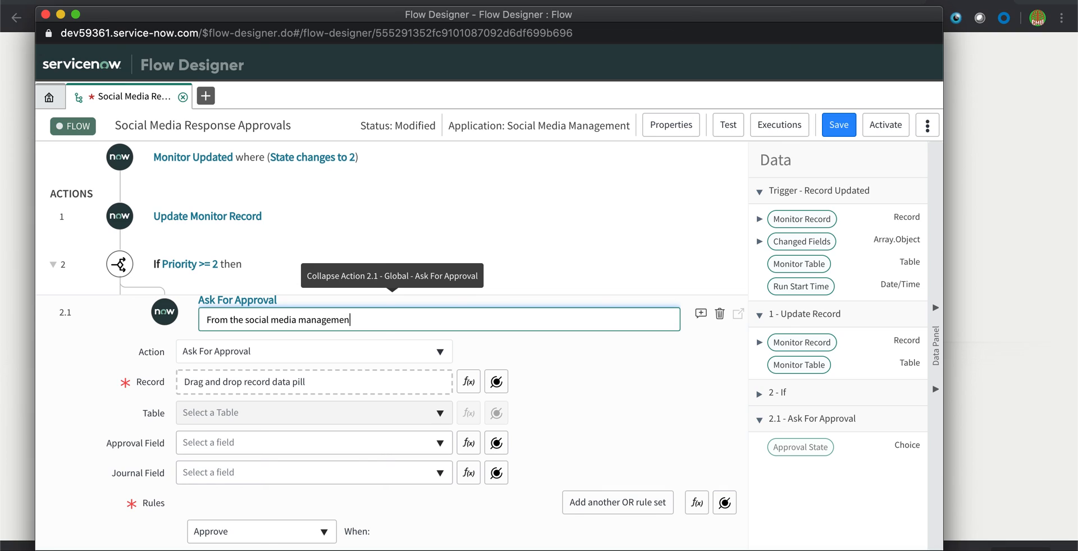
{"action": "type", "text": "t group"}
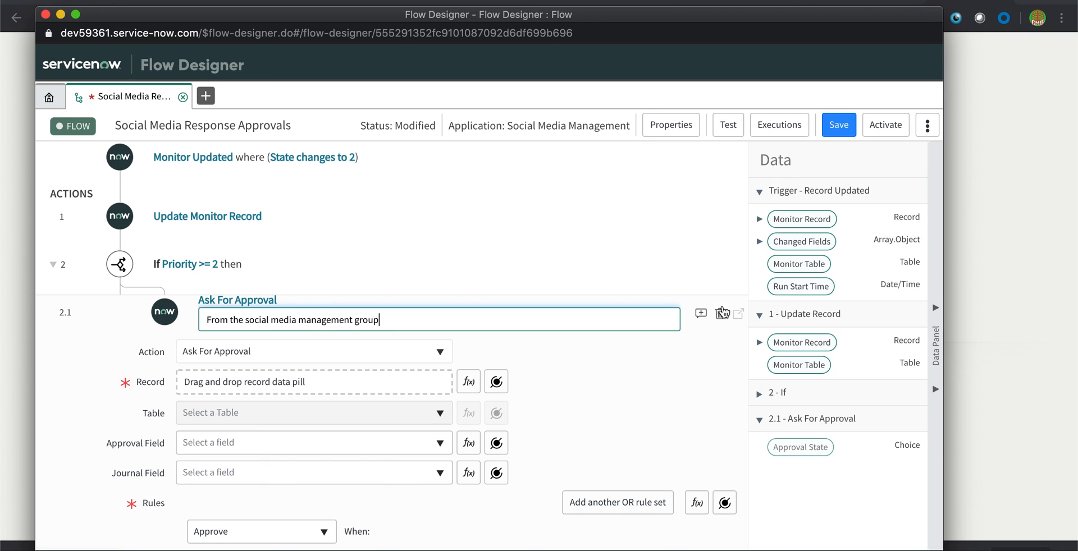
{"action": "left_click_drag", "start_coordinate": [807, 221], "coordinate": [372, 375]}
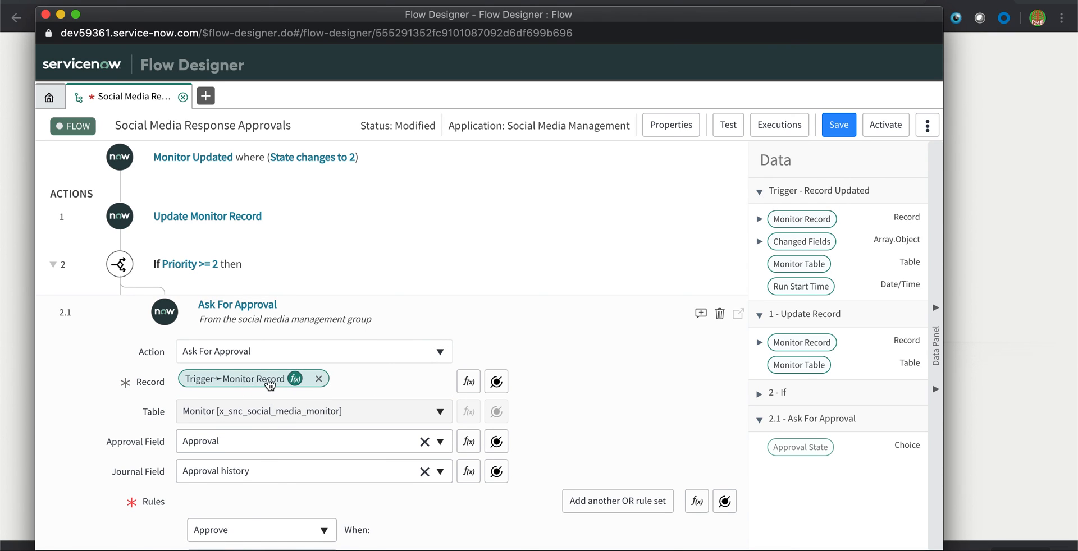
Step: Set the approval rule of the action's Approve rule set to Anyone approves
{"action": "scroll", "coordinate": [296, 393], "scroll_direction": "down", "scroll_amount": 3}
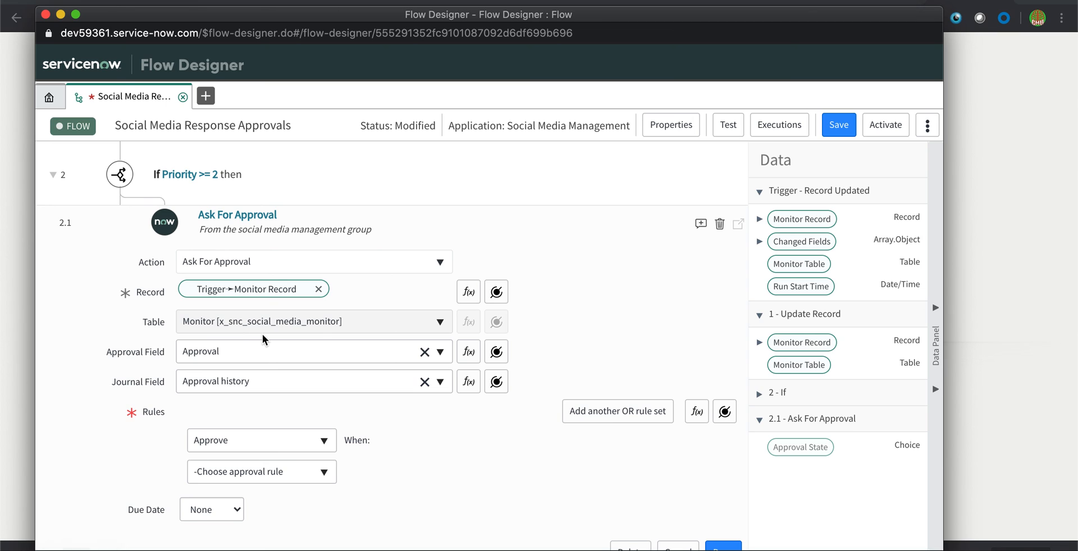
{"action": "scroll", "coordinate": [262, 335], "scroll_direction": "down", "scroll_amount": 2}
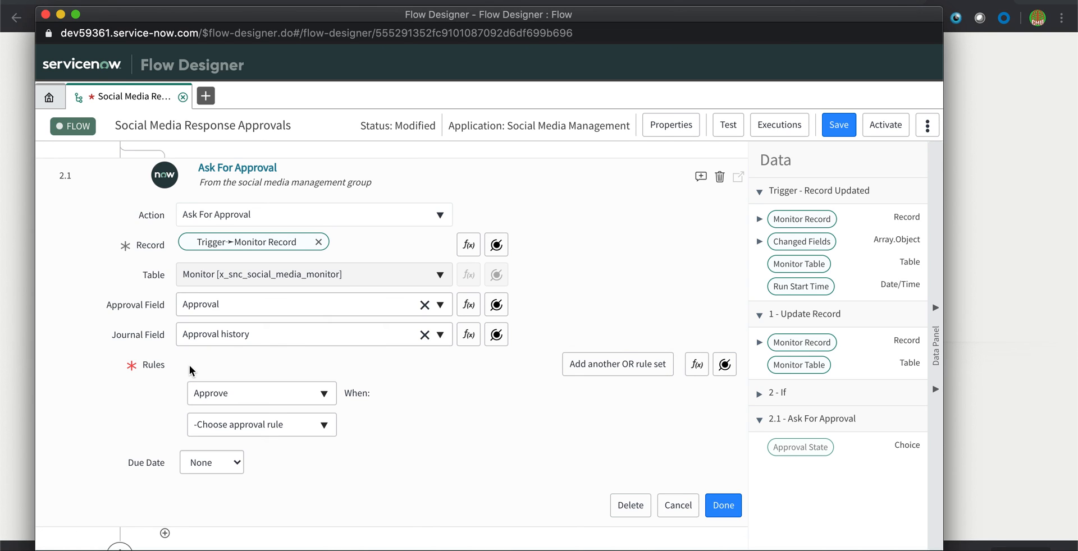
{"action": "scroll", "coordinate": [211, 358], "scroll_direction": "down", "scroll_amount": 2}
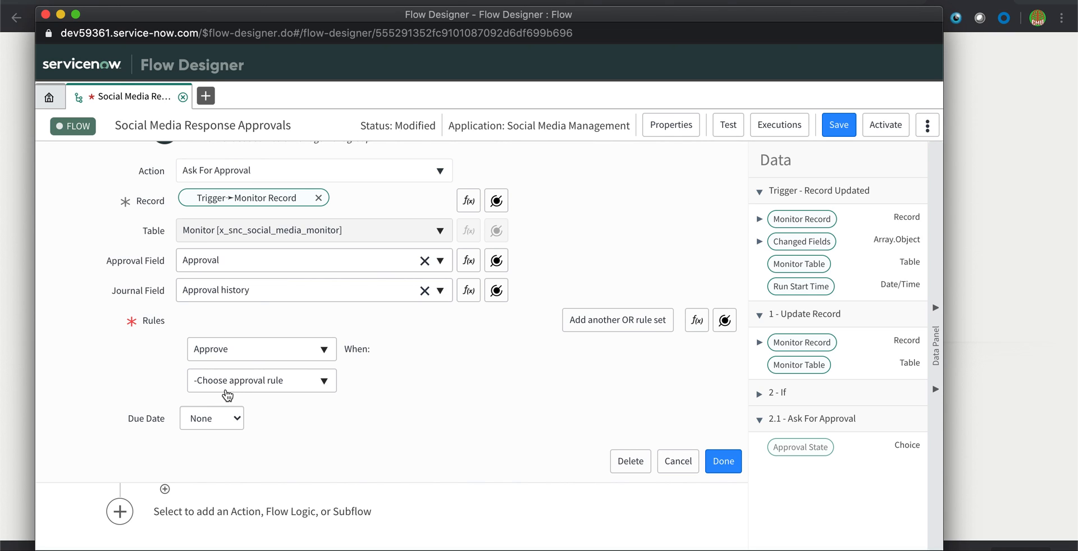
{"action": "left_click", "coordinate": [241, 382]}
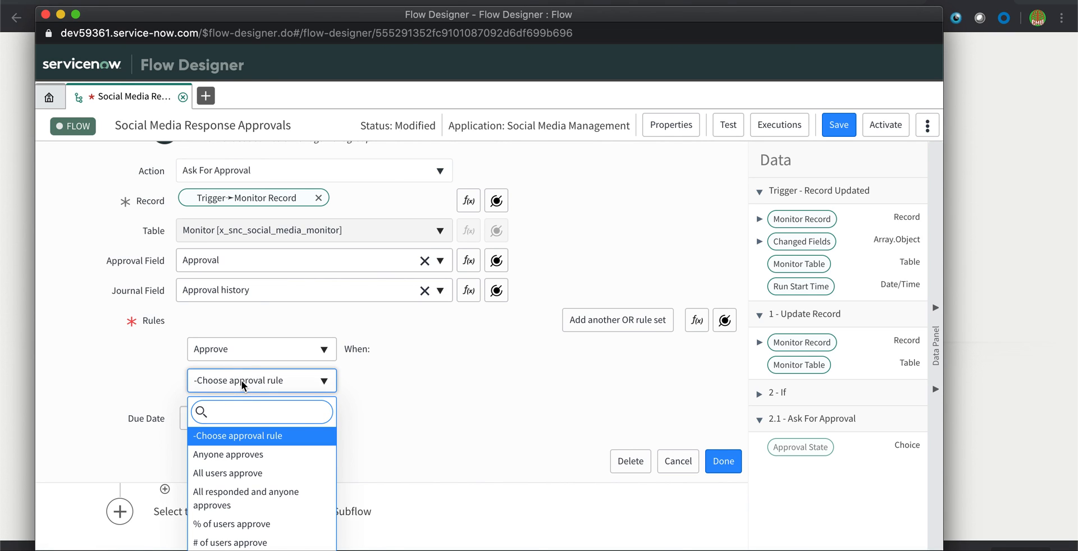
{"action": "left_click", "coordinate": [223, 458]}
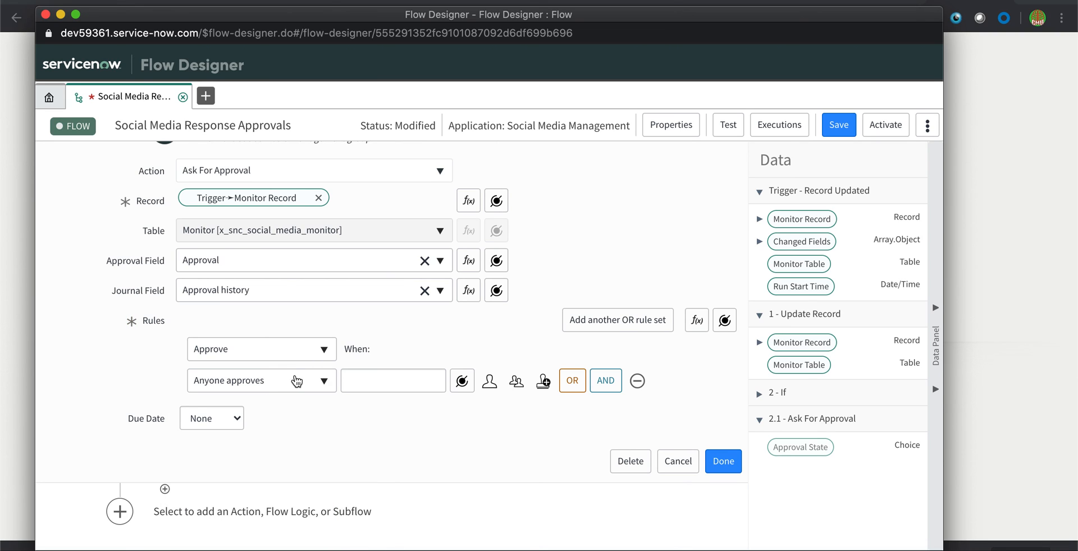
{"action": "left_click", "coordinate": [295, 382]}
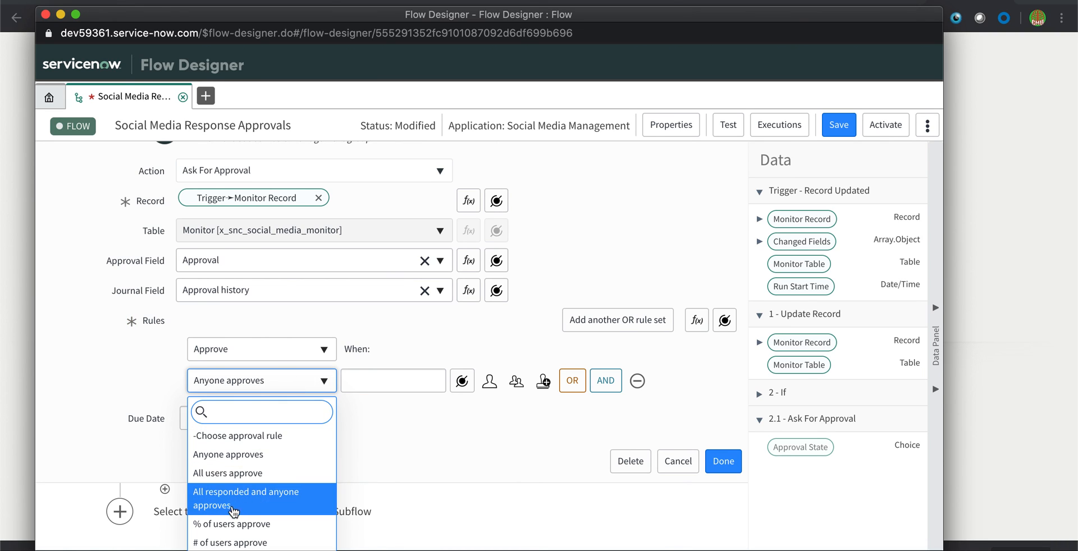
{"action": "left_click", "coordinate": [233, 456]}
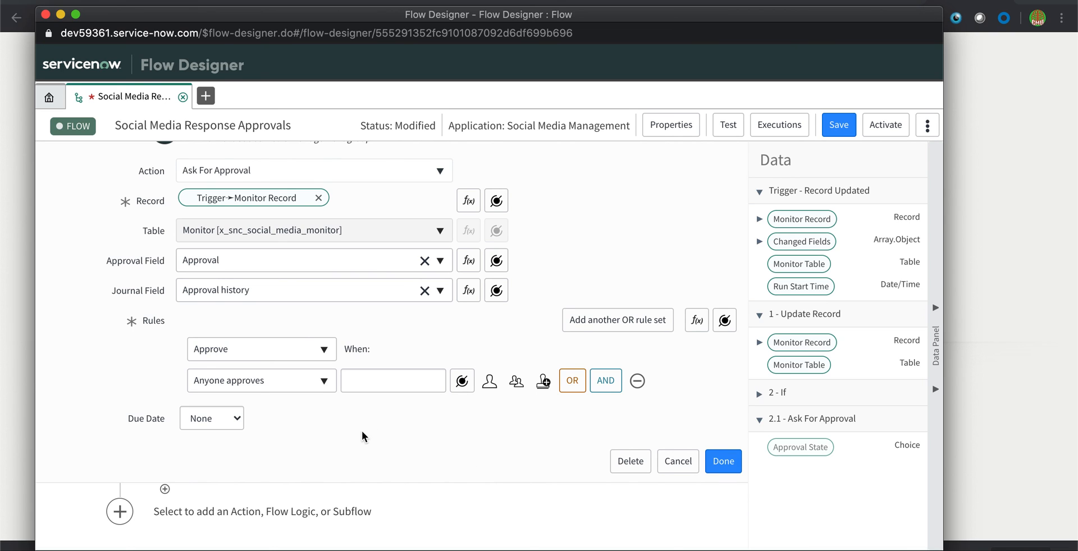
Step: Add another OR rule set to the Ask For Approval action and set its outcome to Reject
{"action": "scroll", "coordinate": [423, 416], "scroll_direction": "down", "scroll_amount": 2}
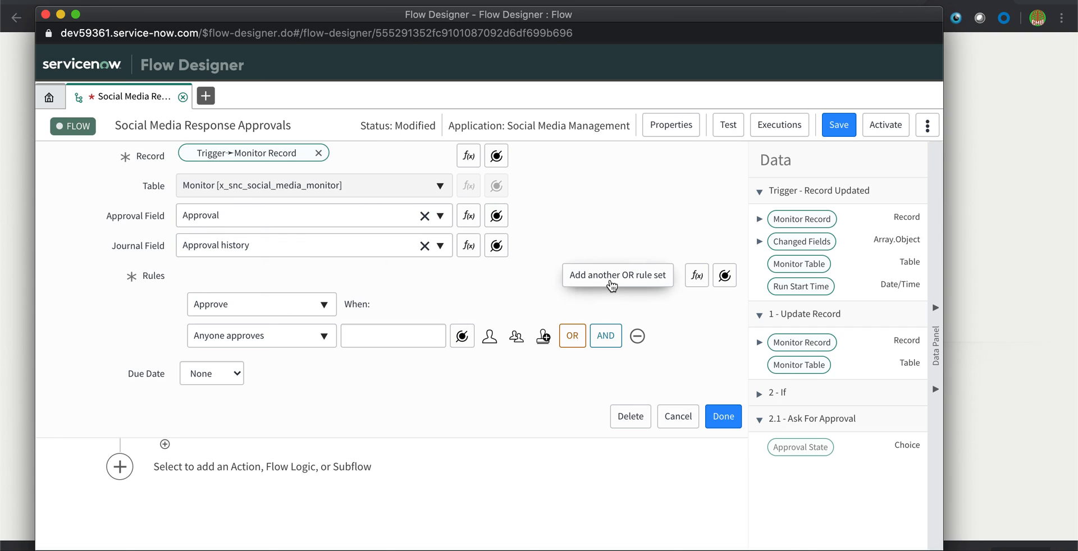
{"action": "left_click", "coordinate": [629, 280]}
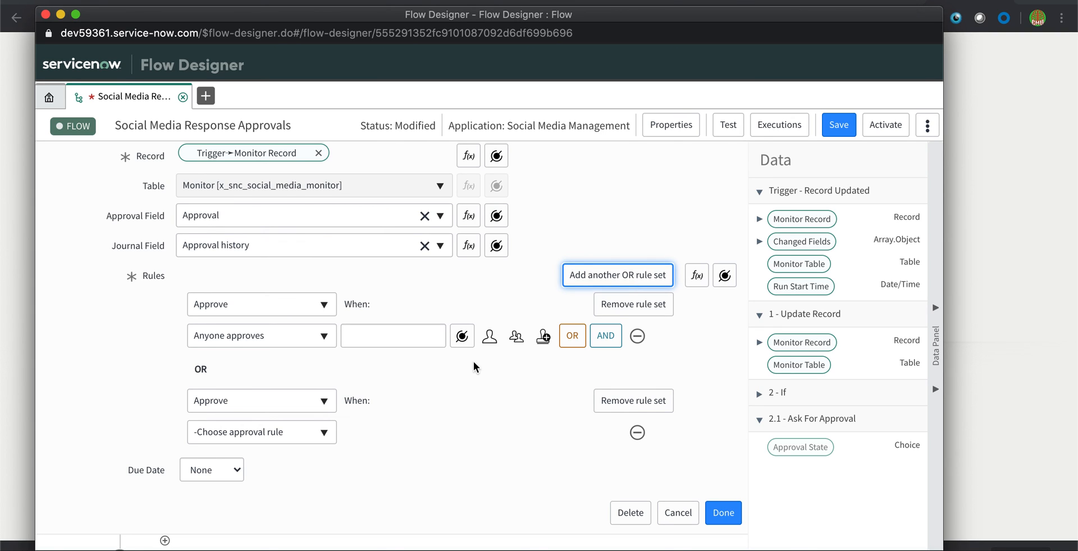
{"action": "scroll", "coordinate": [460, 403], "scroll_direction": "down", "scroll_amount": 1}
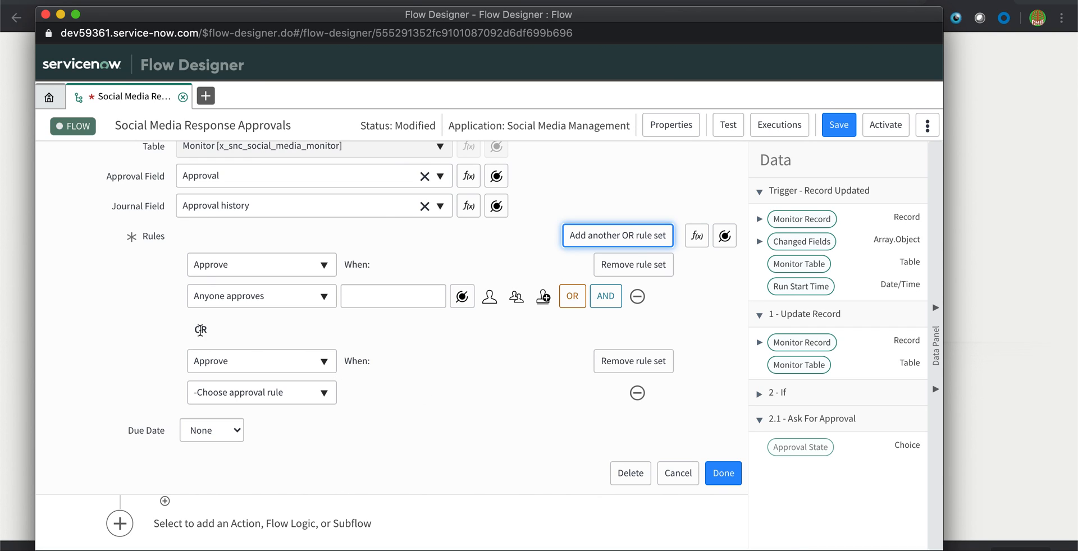
{"action": "left_click", "coordinate": [330, 366]}
{"action": "left_click", "coordinate": [204, 435]}
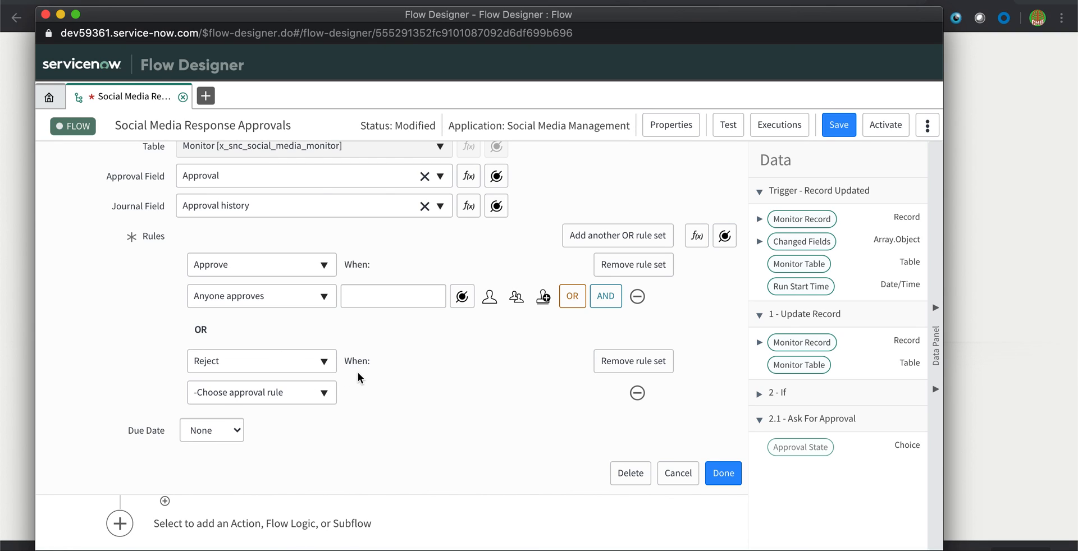
Step: Set the approval rule of the Reject rule set to Anyone rejects
{"action": "left_click", "coordinate": [325, 394]}
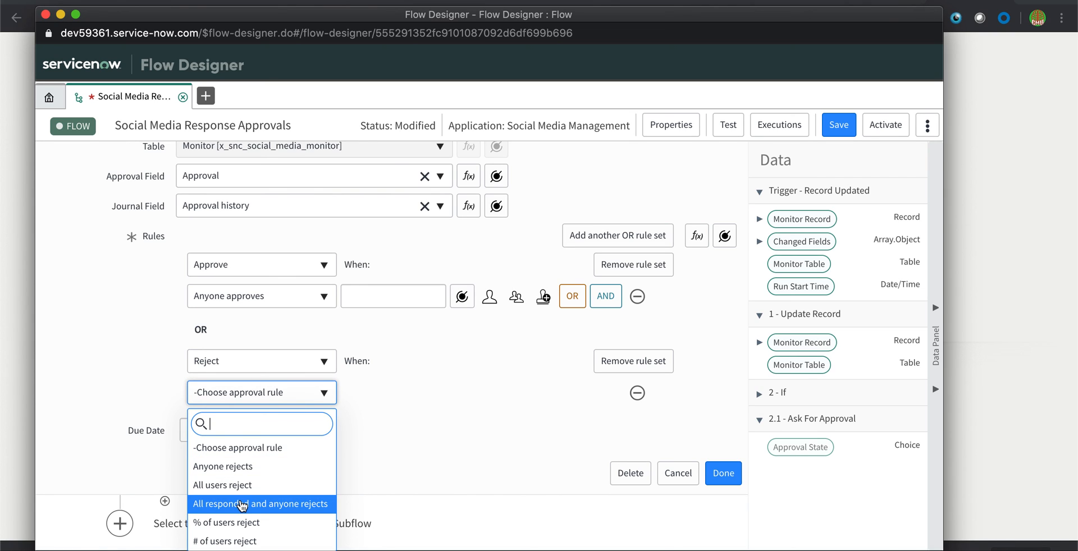
{"action": "left_click", "coordinate": [415, 377]}
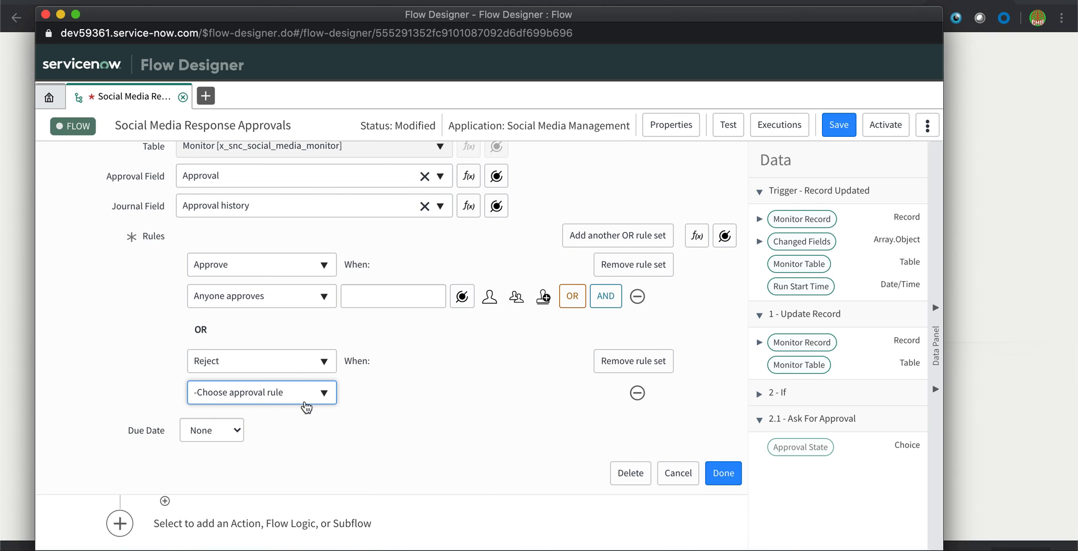
{"action": "left_click", "coordinate": [325, 393]}
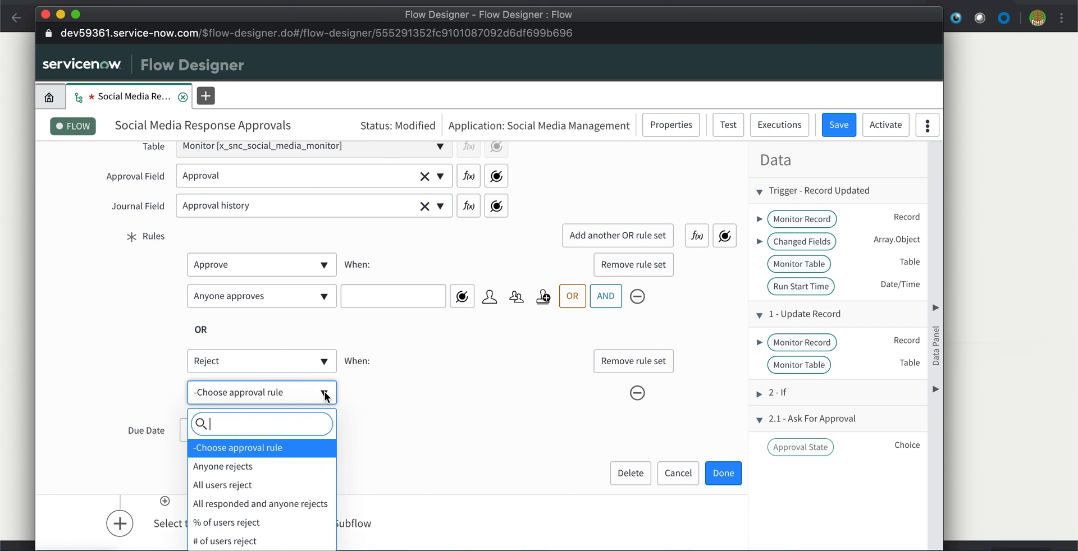
{"action": "left_click", "coordinate": [243, 468]}
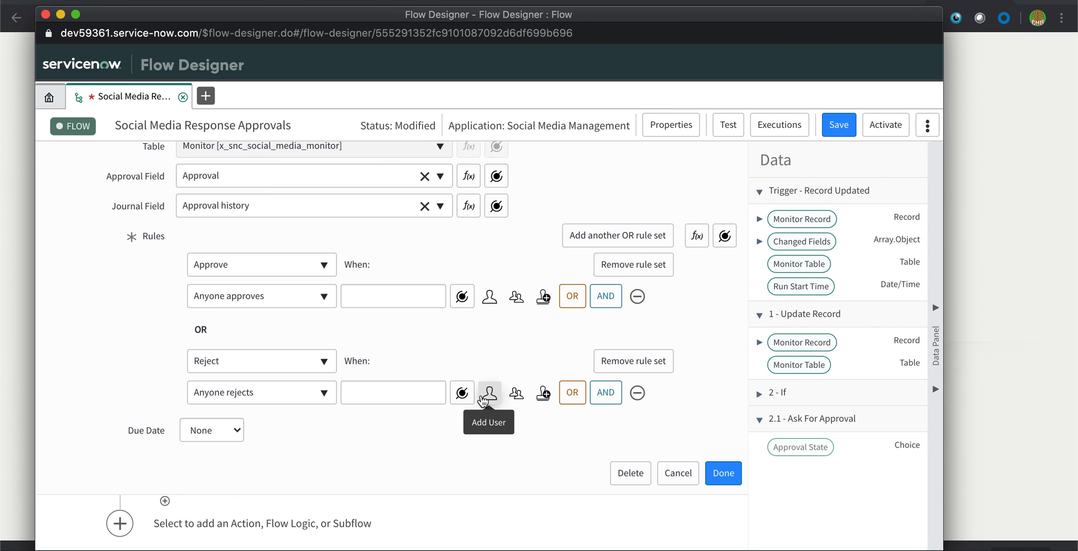
Step: Add the Social Media Managers group to the Anyone rejects rule and finish the Ask For Approval action
{"action": "left_click", "coordinate": [517, 397]}
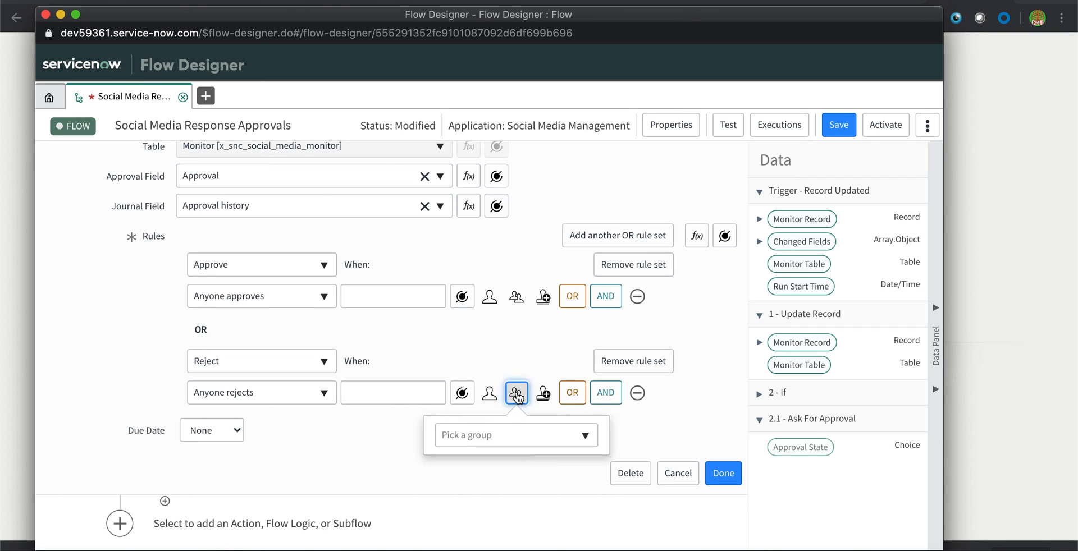
{"action": "left_click", "coordinate": [488, 437]}
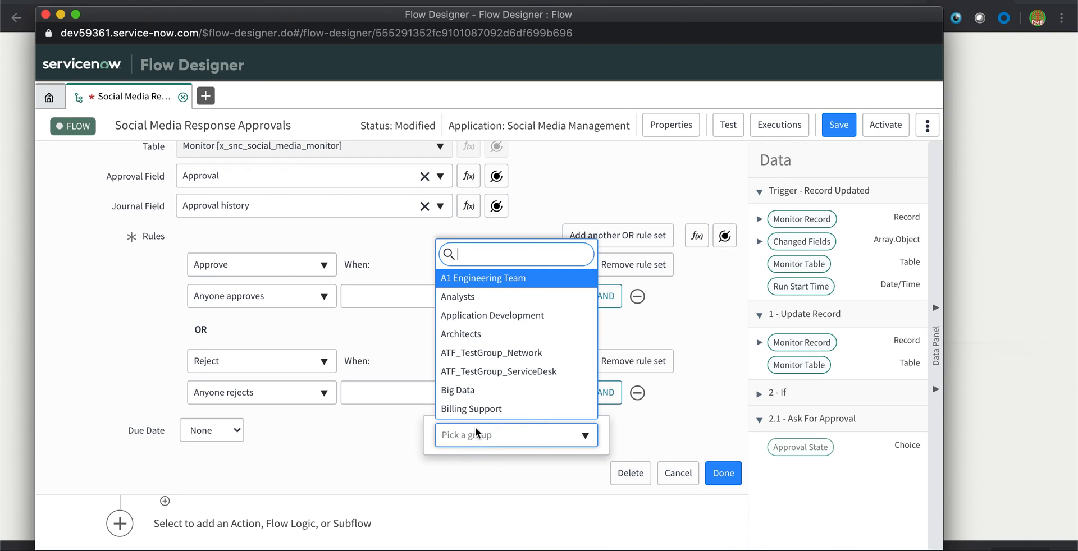
{"action": "type", "text": "social"}
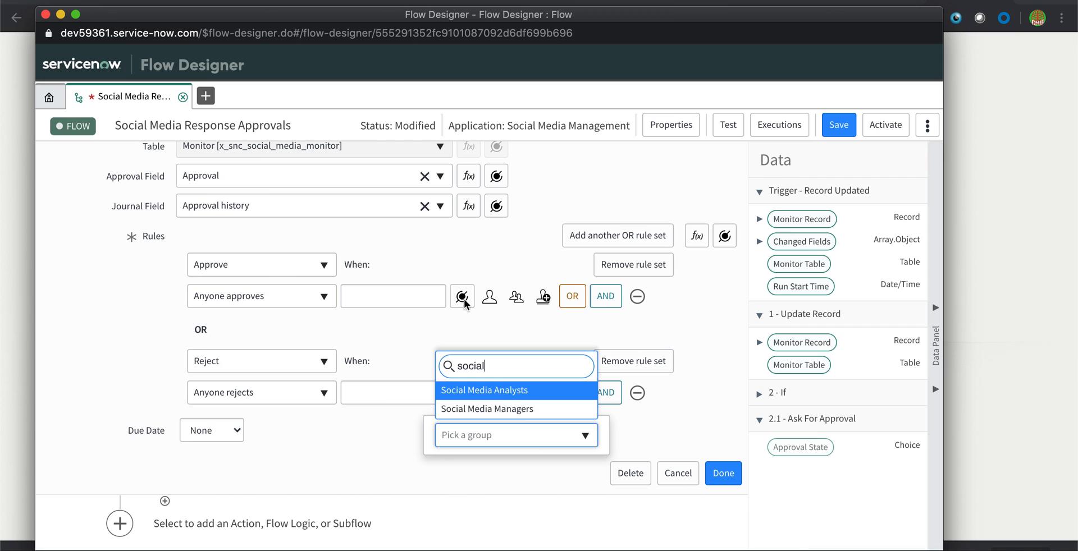
{"action": "left_click", "coordinate": [502, 414]}
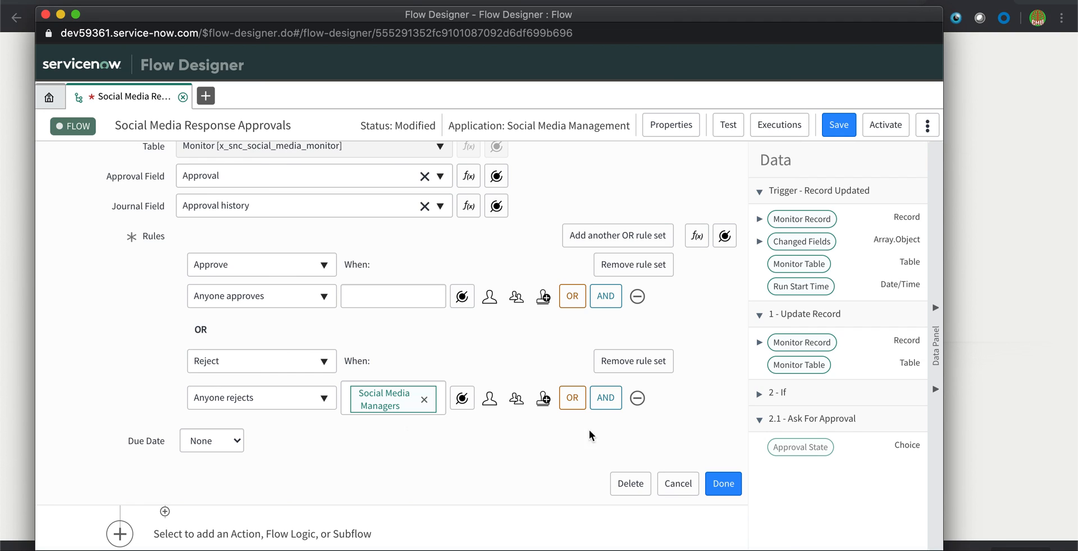
{"action": "left_click", "coordinate": [725, 485]}
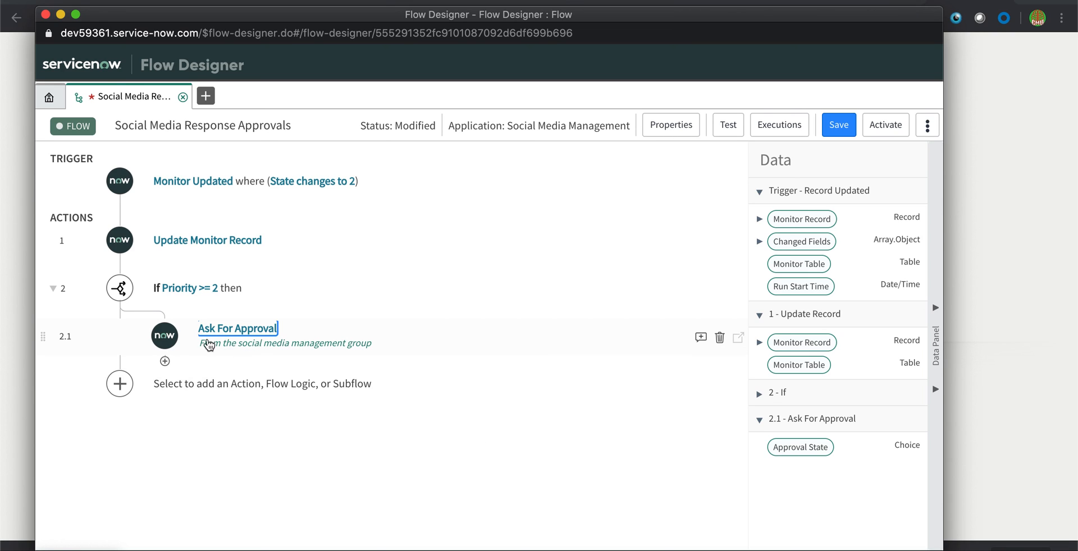
Step: Add a nested If flow logic step directly after the Ask For Approval action
{"action": "left_click", "coordinate": [164, 361]}
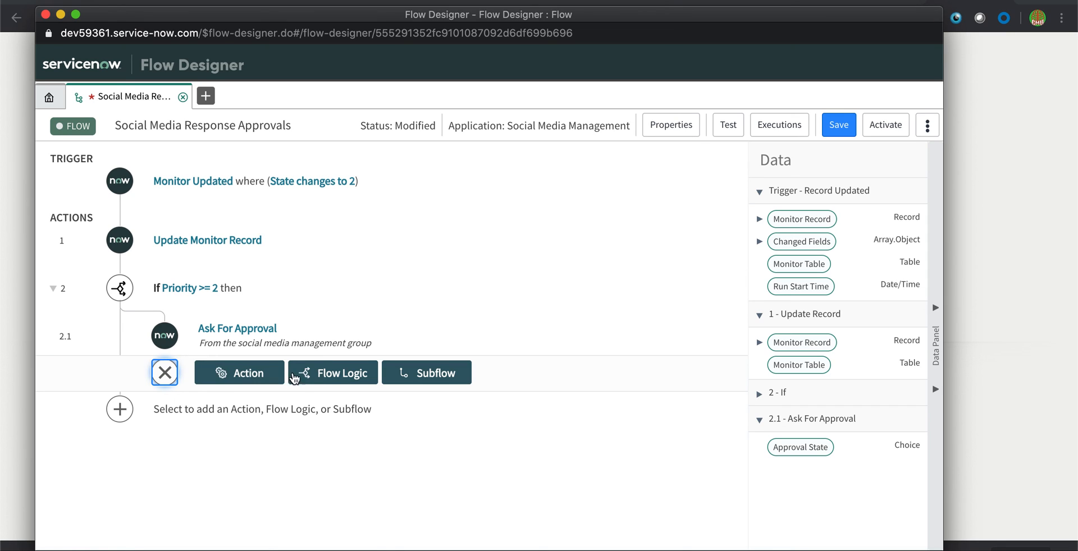
{"action": "left_click", "coordinate": [344, 375]}
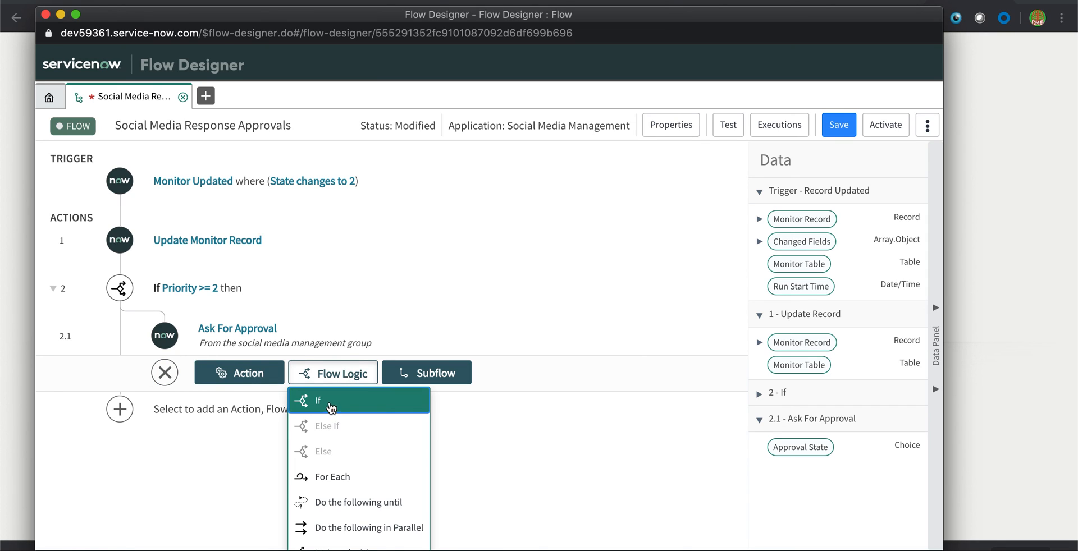
{"action": "left_click", "coordinate": [336, 400]}
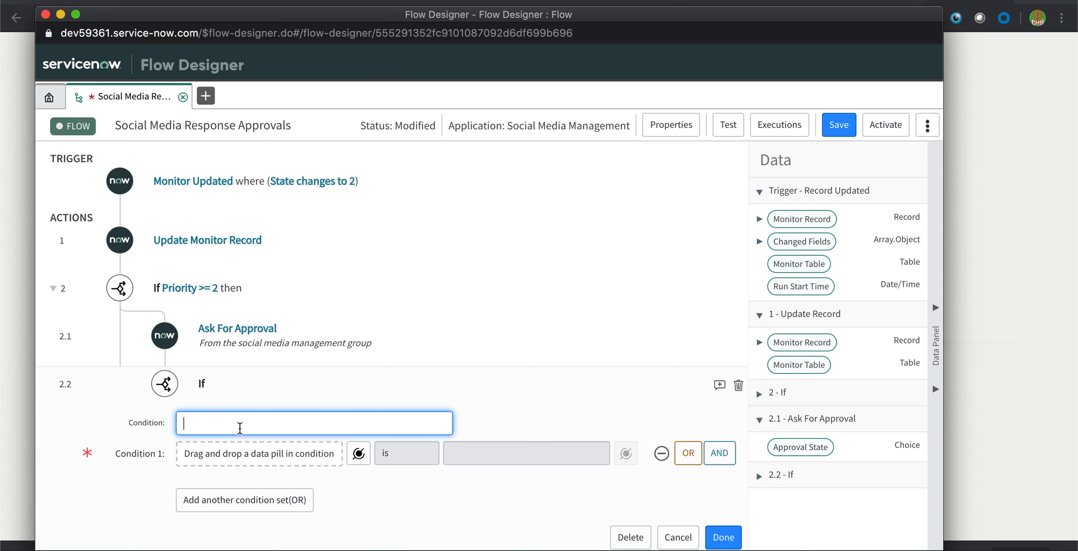
Step: Label the nested If step's condition "Approval == Rejected"
{"action": "left_click", "coordinate": [222, 456]}
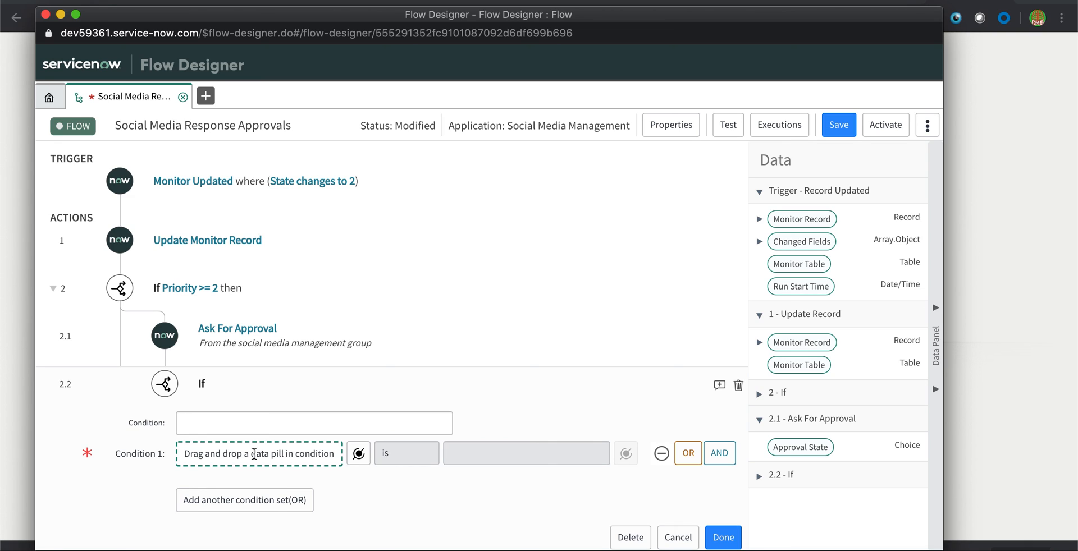
{"action": "left_click", "coordinate": [197, 422]}
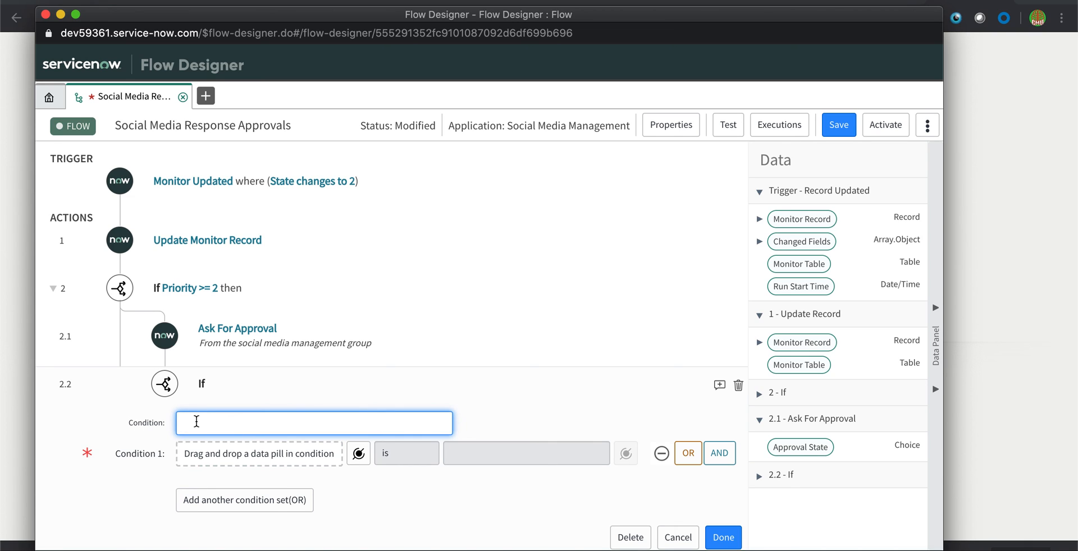
{"action": "type", "text": "Approvak =="}
{"action": "type", "text": "Rejected"}
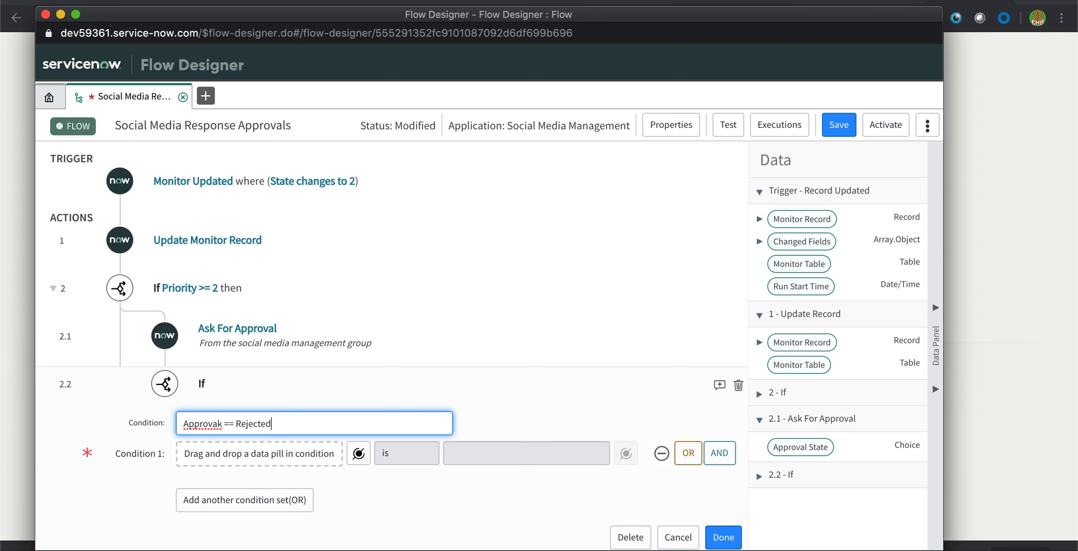
{"action": "left_click", "coordinate": [376, 484]}
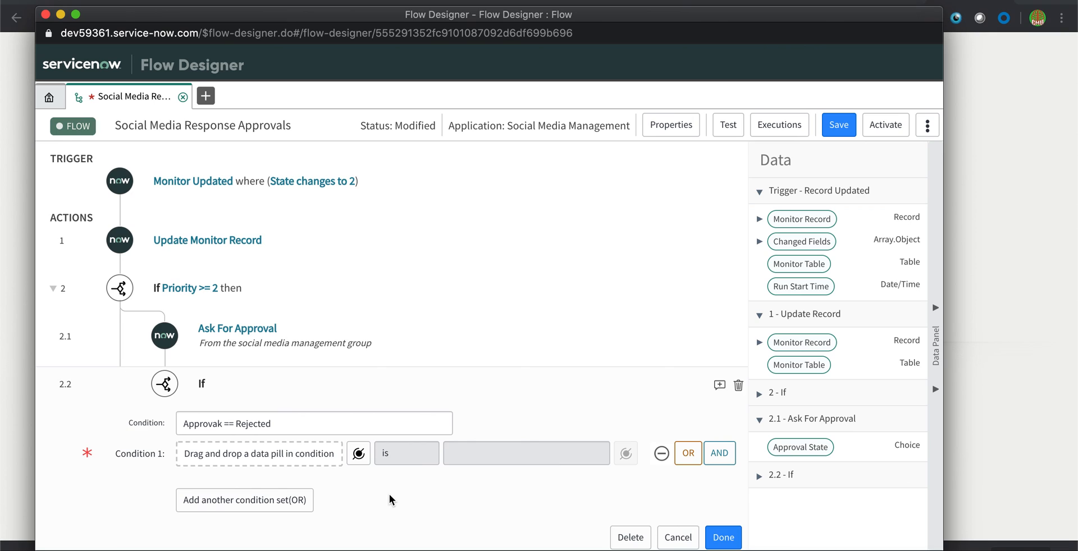
{"action": "scroll", "coordinate": [389, 494], "scroll_direction": "down", "scroll_amount": 3}
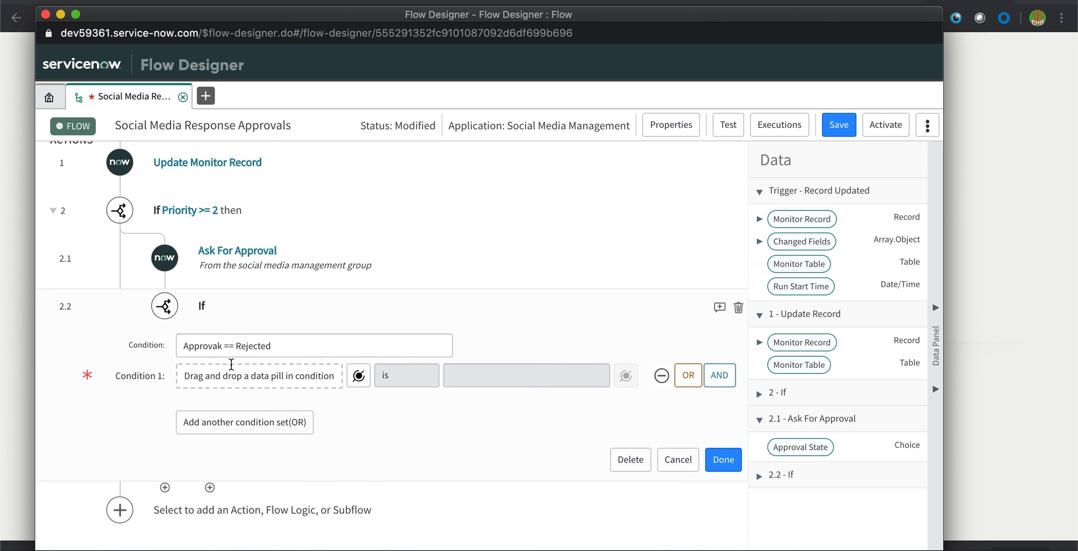
{"action": "left_click", "coordinate": [224, 346]}
{"action": "key", "text": "BackSpace"}
{"action": "type", "text": "l"}
{"action": "left_click", "coordinate": [396, 432]}
{"action": "scroll", "coordinate": [396, 433], "scroll_direction": "down", "scroll_amount": 1}
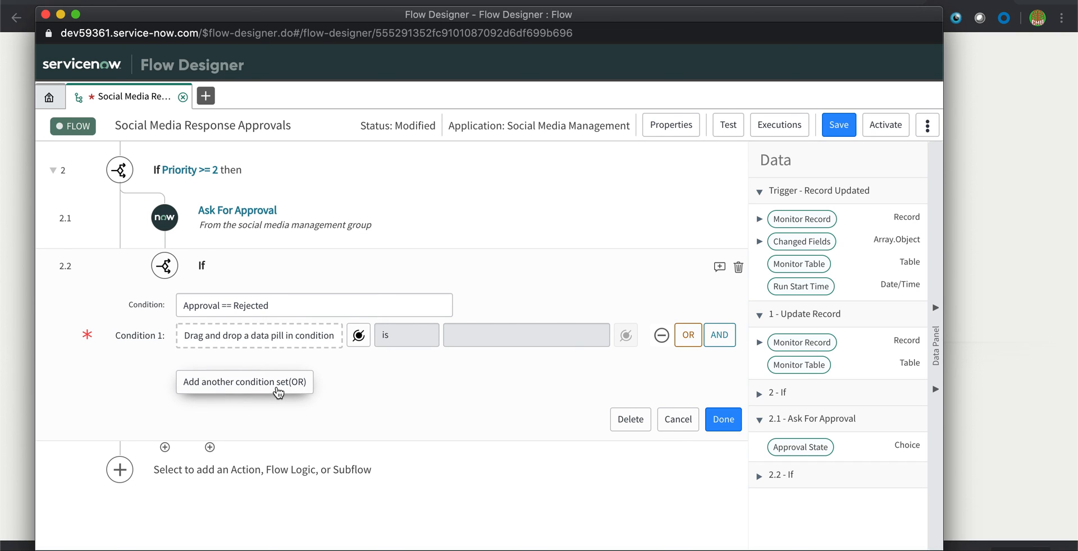
Step: Set the nested If's Condition 1 to Ask For Approval's Approval State is Rejected and finish the step
{"action": "left_click", "coordinate": [232, 304]}
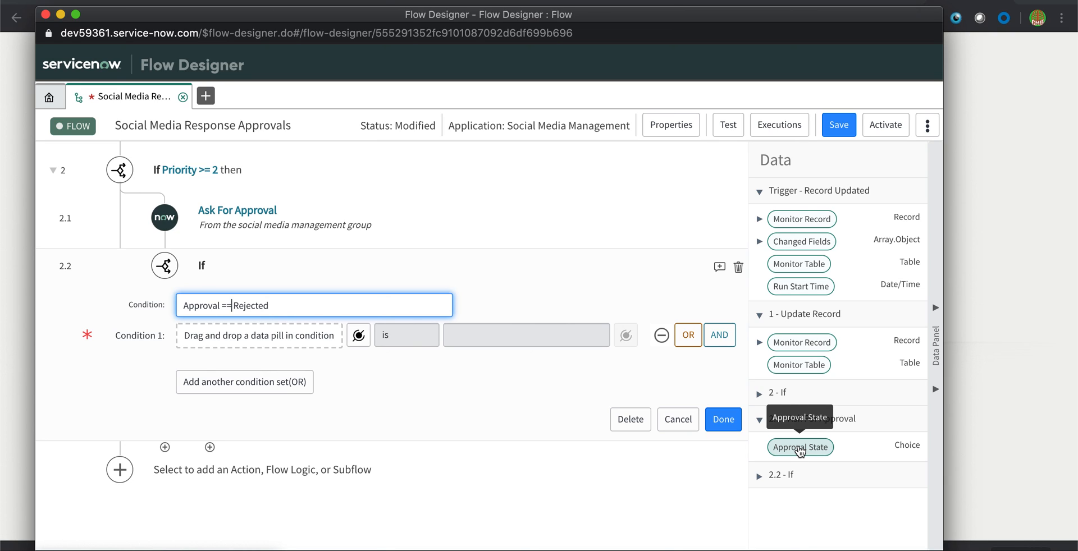
{"action": "left_click_drag", "start_coordinate": [800, 450], "coordinate": [282, 340]}
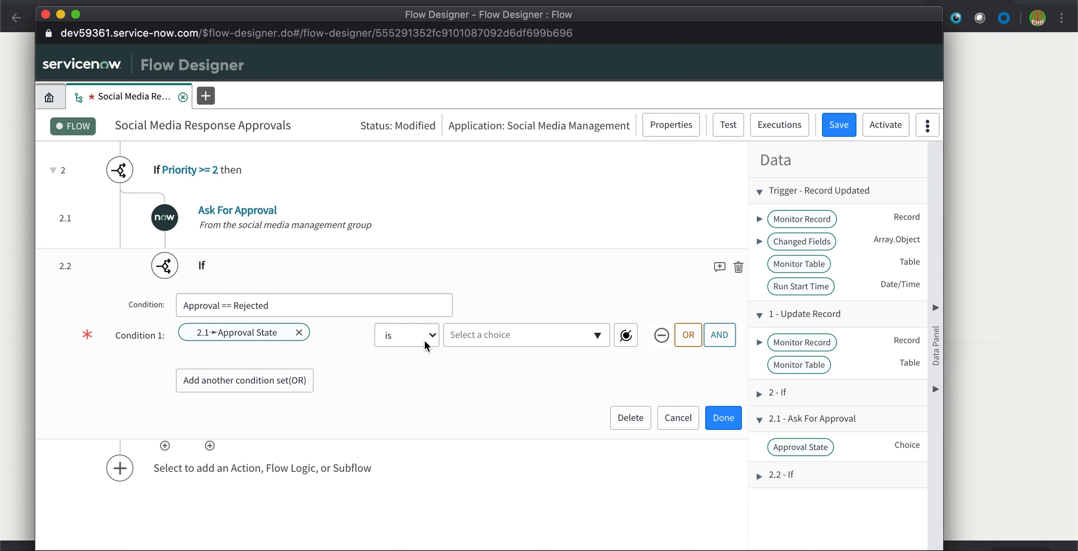
{"action": "left_click", "coordinate": [502, 336]}
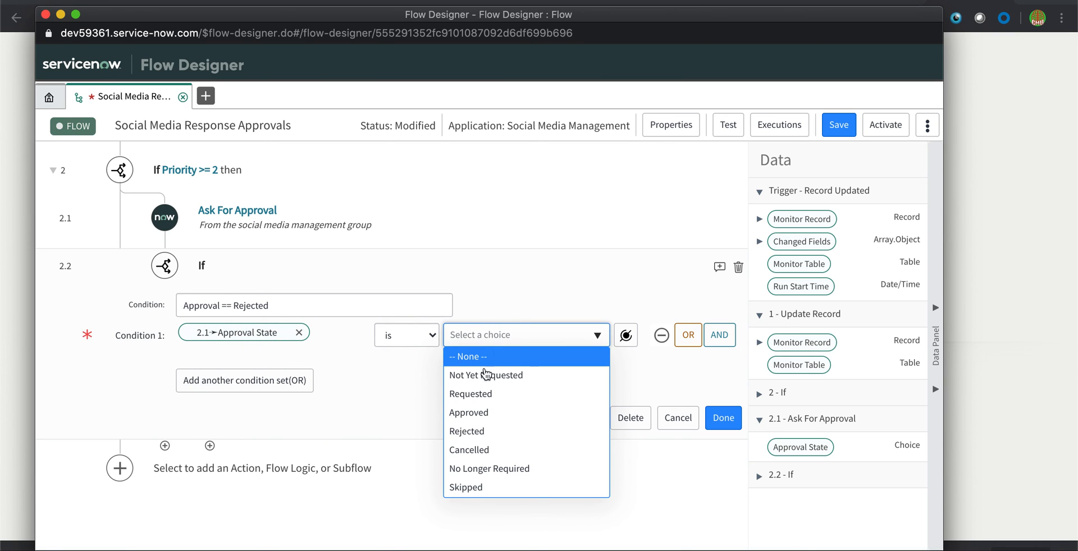
{"action": "left_click", "coordinate": [467, 431]}
{"action": "left_click", "coordinate": [430, 385]}
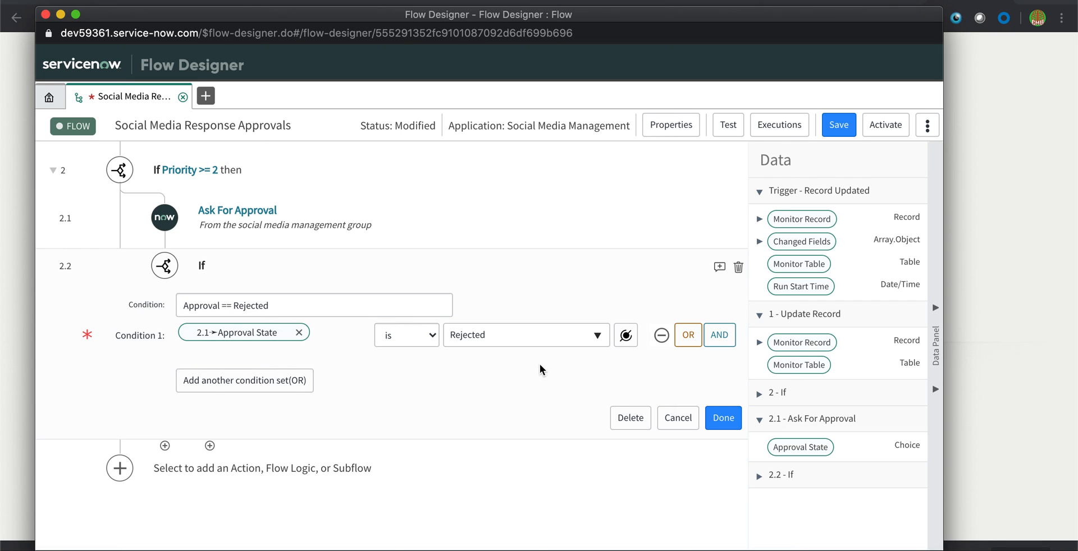
{"action": "left_click", "coordinate": [723, 418]}
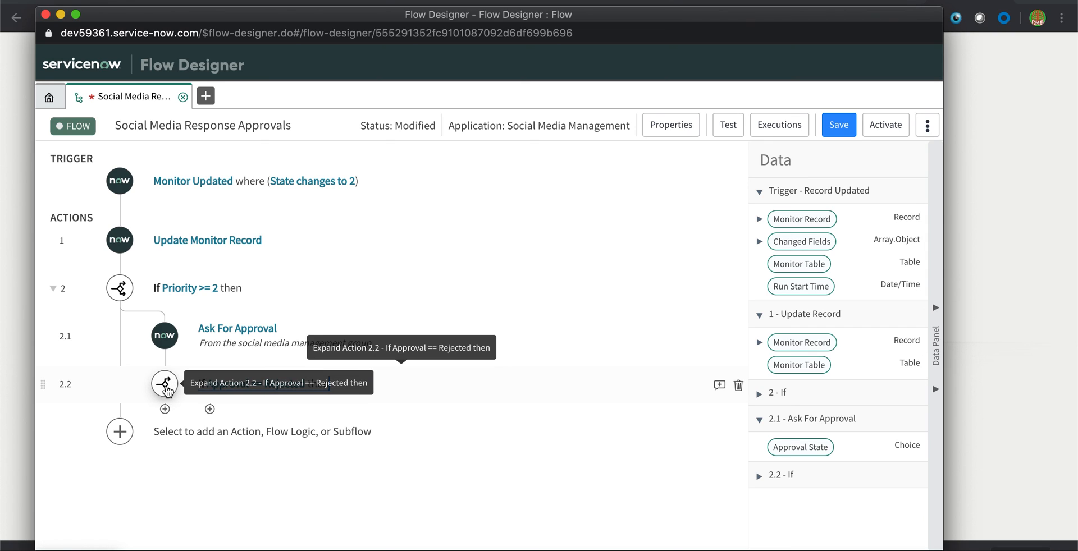
Step: Add the ServiceNow Core action Update Record as the first child of the Approval == Rejected If step
{"action": "left_click", "coordinate": [210, 410]}
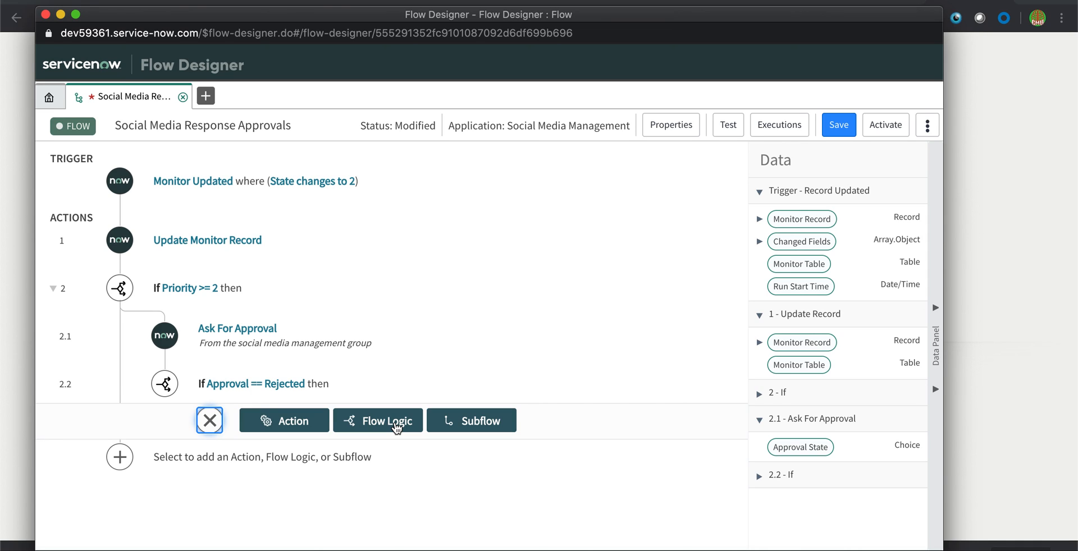
{"action": "left_click", "coordinate": [292, 430]}
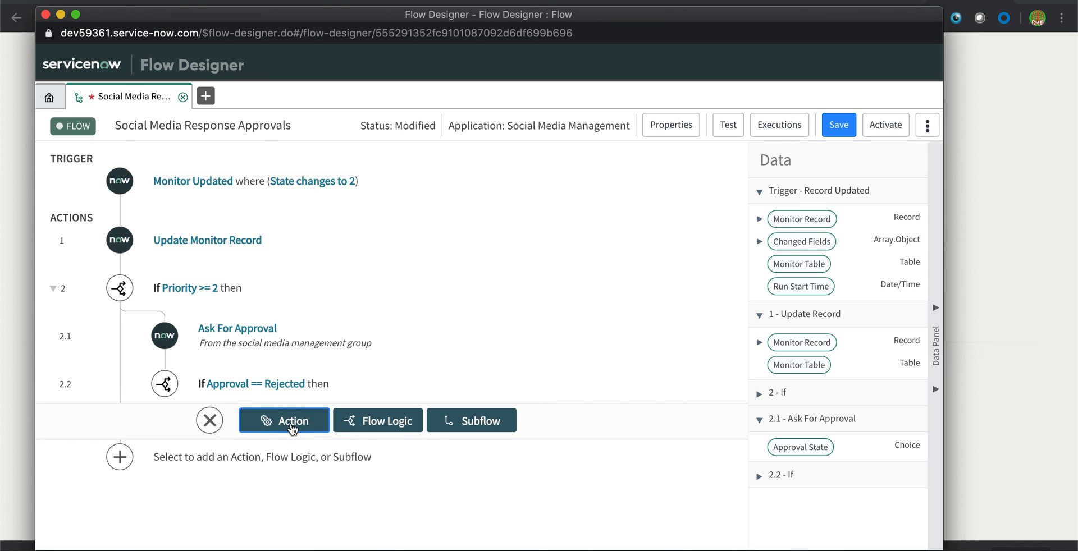
{"action": "scroll", "coordinate": [353, 439], "scroll_direction": "down", "scroll_amount": 1}
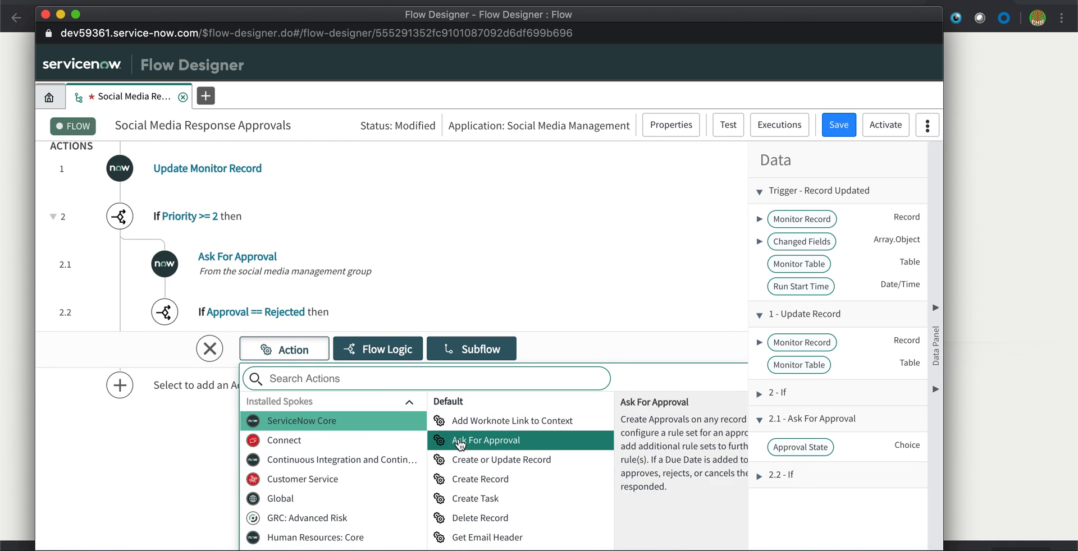
{"action": "scroll", "coordinate": [477, 494], "scroll_direction": "down", "scroll_amount": 5}
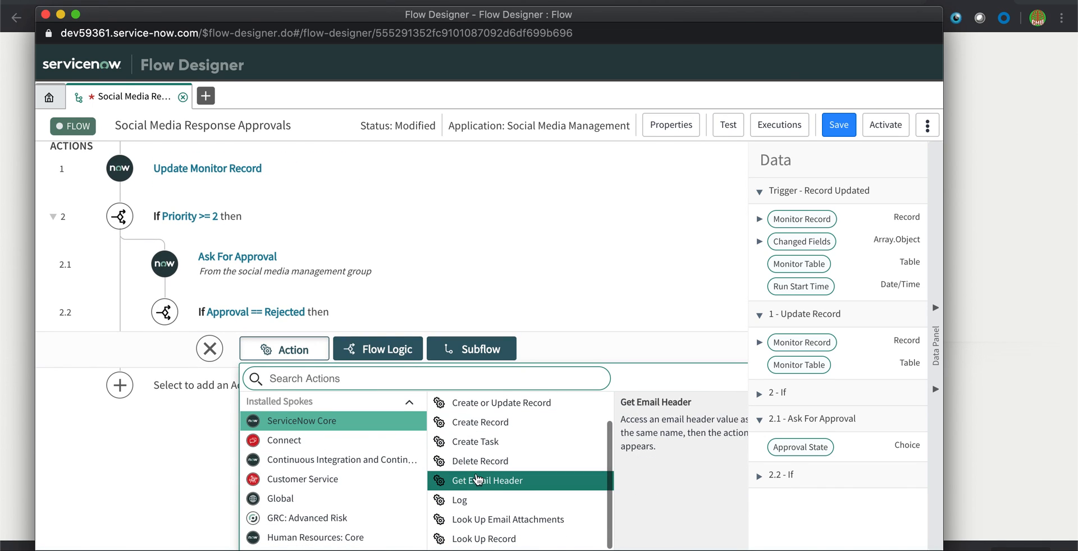
{"action": "scroll", "coordinate": [490, 513], "scroll_direction": "down", "scroll_amount": 2}
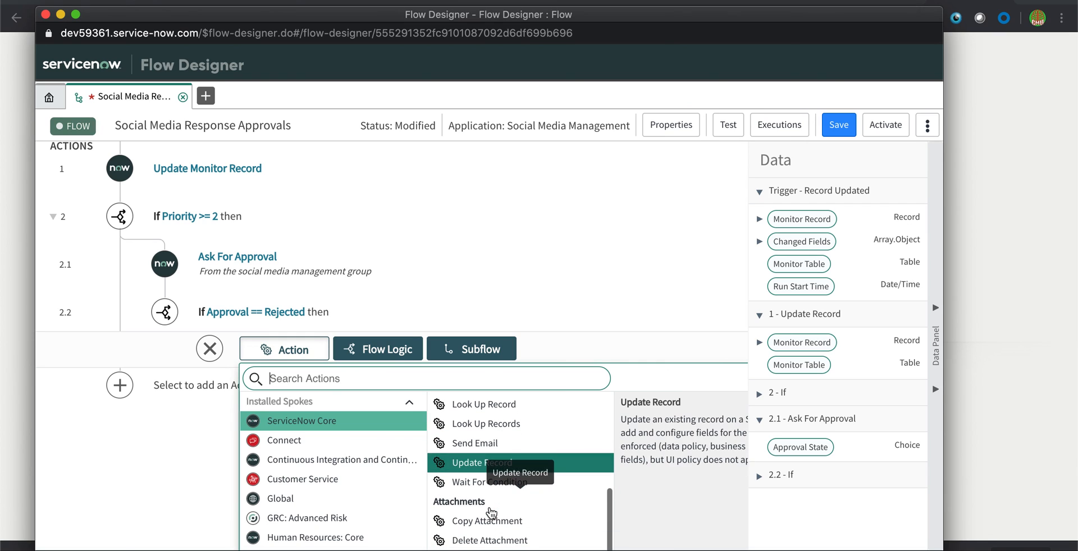
{"action": "left_click", "coordinate": [493, 465]}
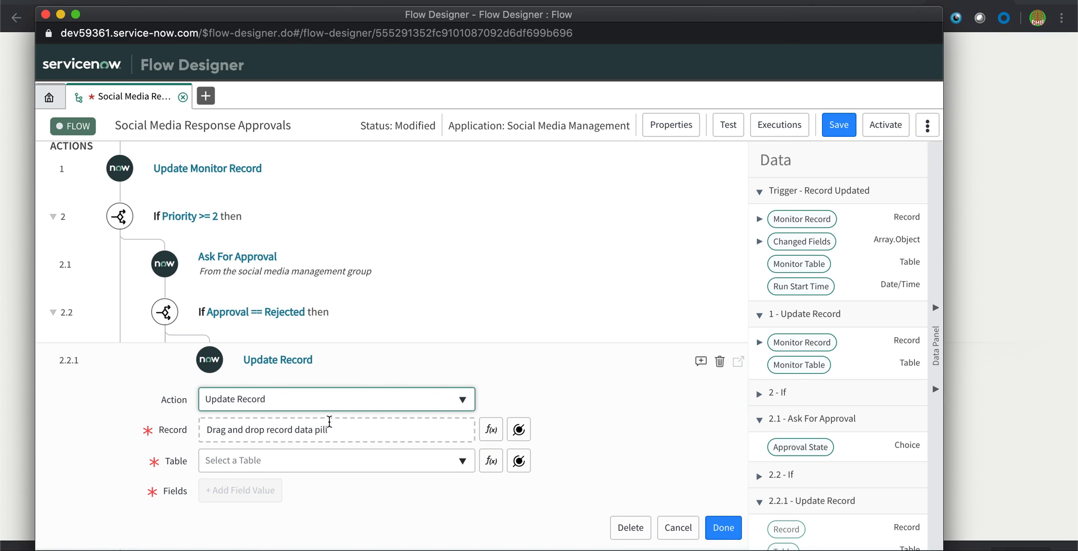
Step: Annotate the nested Update Record action with "State = Assigned" and set its Record to the trigger's Monitor Record
{"action": "left_click", "coordinate": [701, 364]}
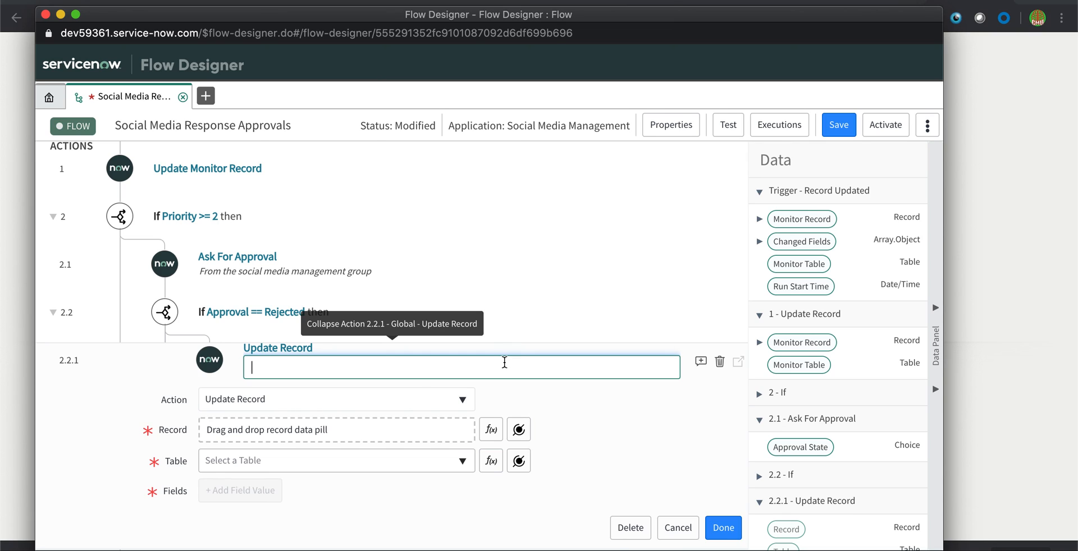
{"action": "type", "text": "State = Assigned"}
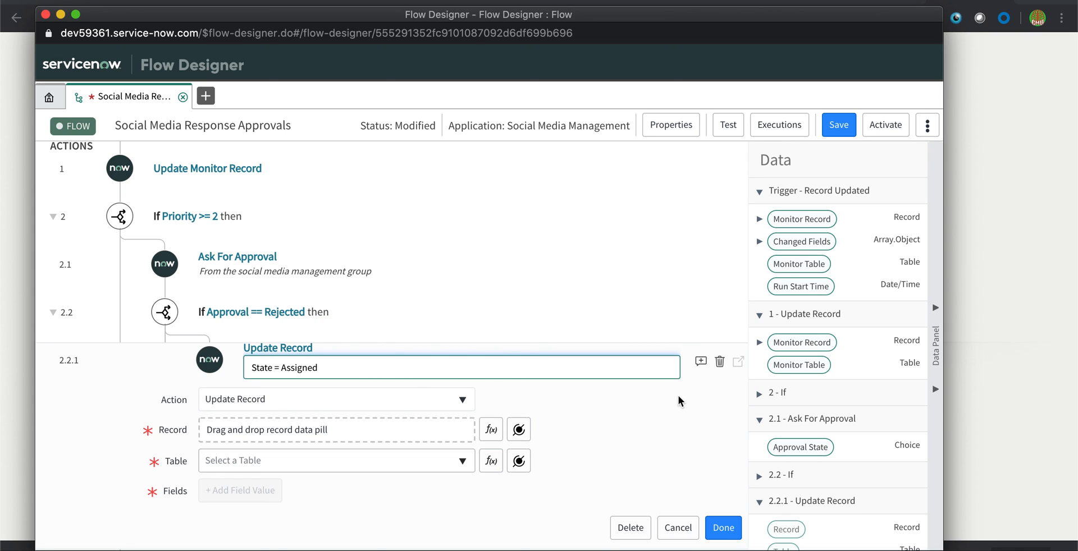
{"action": "left_click", "coordinate": [637, 404]}
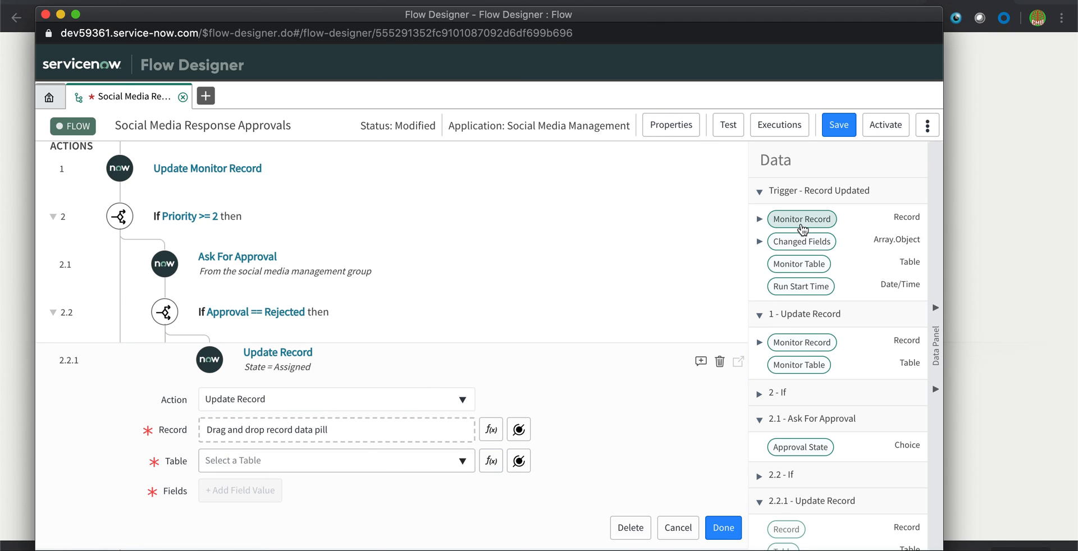
{"action": "left_click_drag", "start_coordinate": [802, 219], "coordinate": [384, 430]}
{"action": "scroll", "coordinate": [320, 455], "scroll_direction": "down", "scroll_amount": 1}
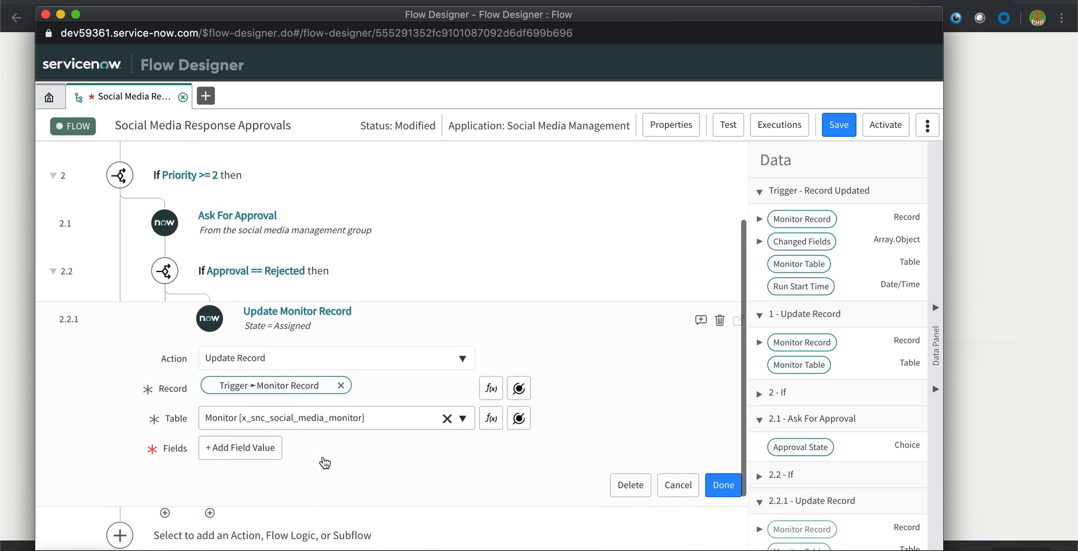
Step: Set the State field to Assigned in the Update Record action under Approval == Rejected and finish the action
{"action": "scroll", "coordinate": [324, 462], "scroll_direction": "down", "scroll_amount": 2}
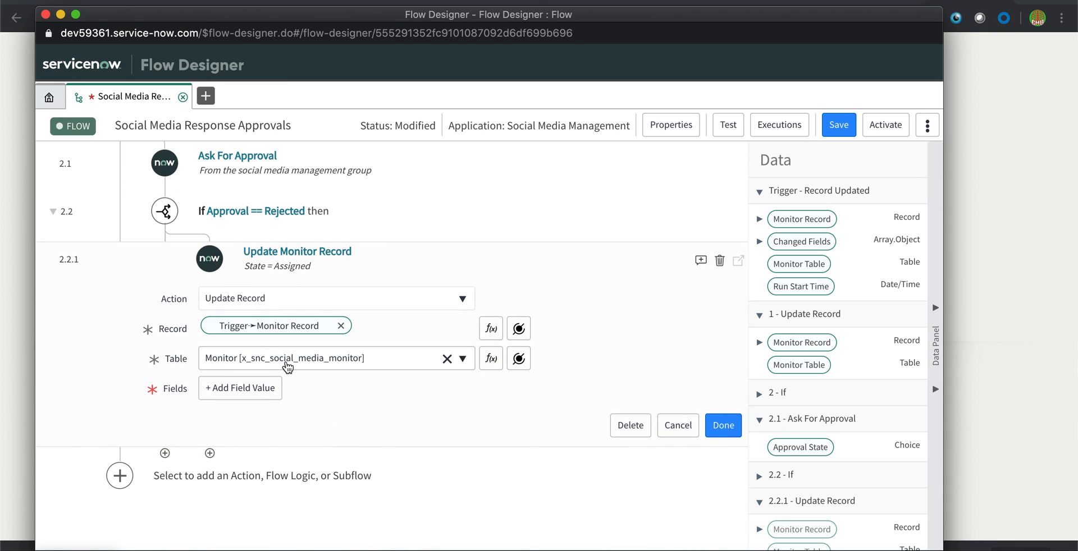
{"action": "left_click", "coordinate": [253, 389]}
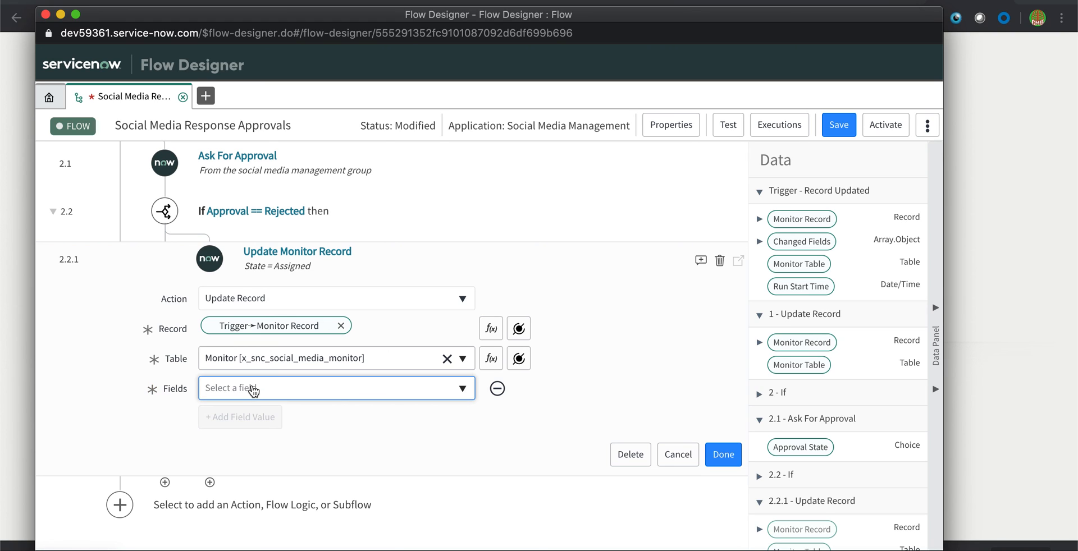
{"action": "left_click", "coordinate": [258, 390]}
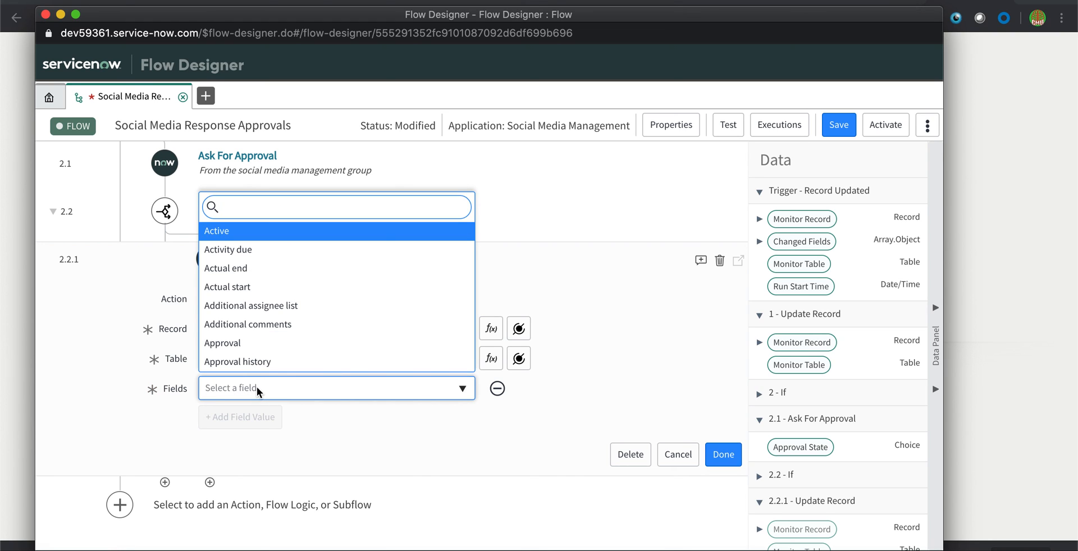
{"action": "type", "text": "state"}
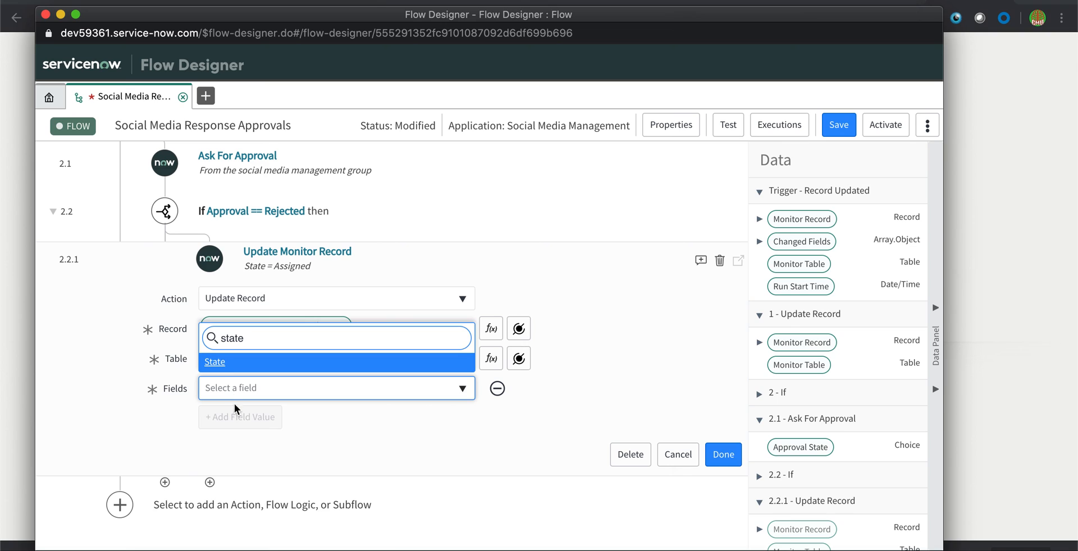
{"action": "left_click", "coordinate": [219, 362]}
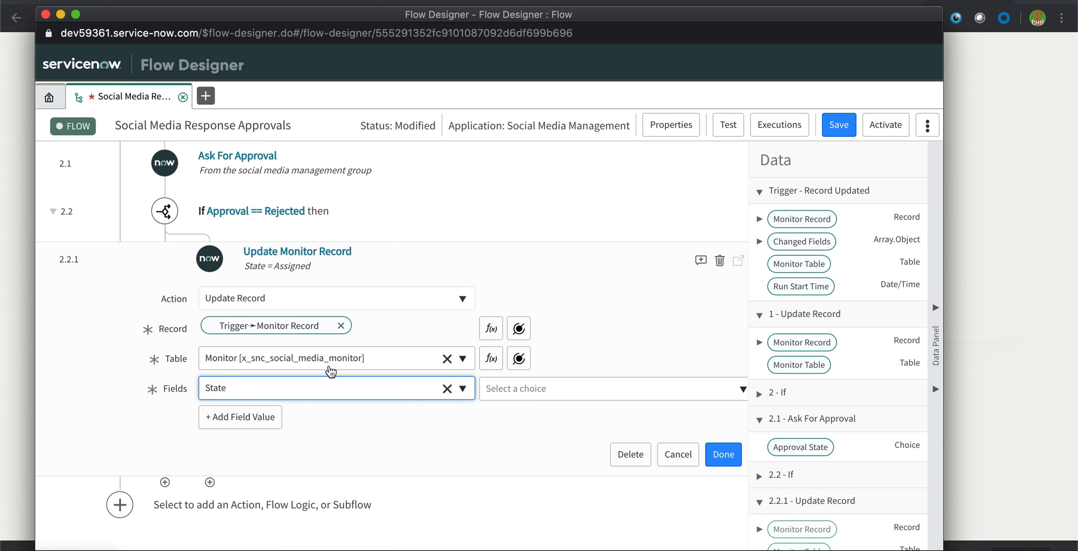
{"action": "left_click", "coordinate": [544, 390]}
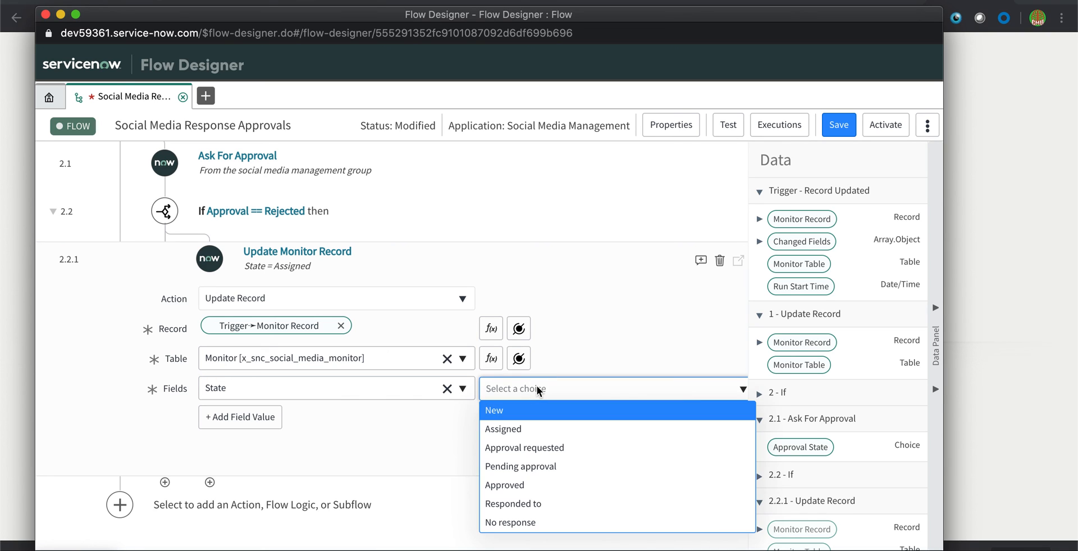
{"action": "left_click", "coordinate": [503, 430]}
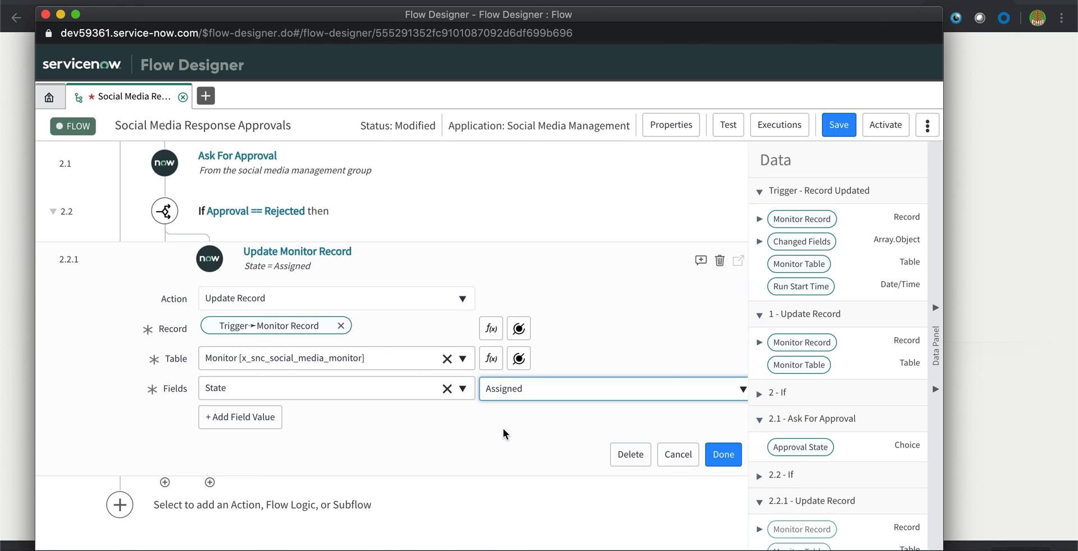
{"action": "left_click", "coordinate": [725, 455]}
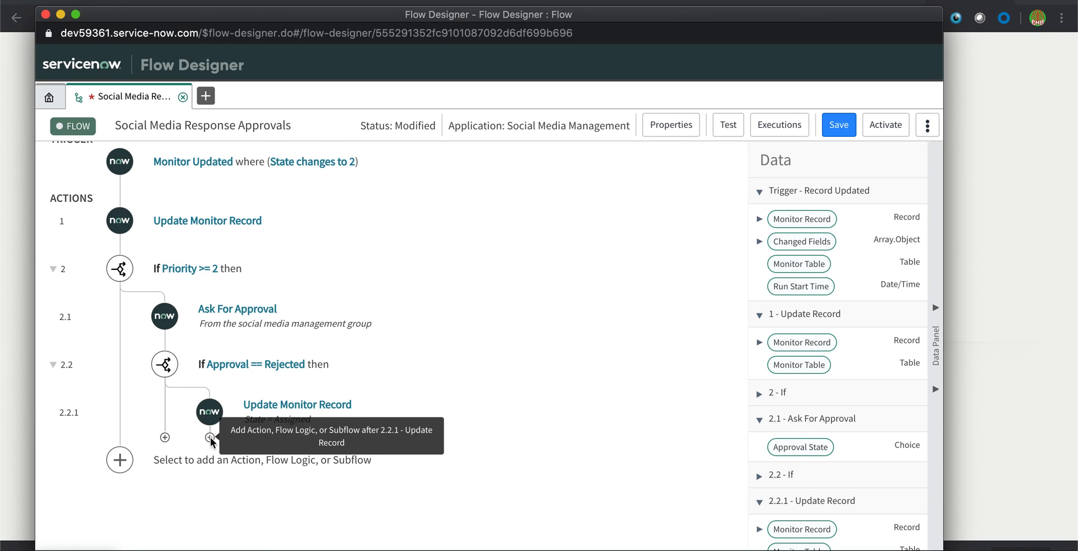
Step: Add an End flow logic step after the Update Monitor Record action inside the Approval == Rejected branch
{"action": "left_click", "coordinate": [210, 438]}
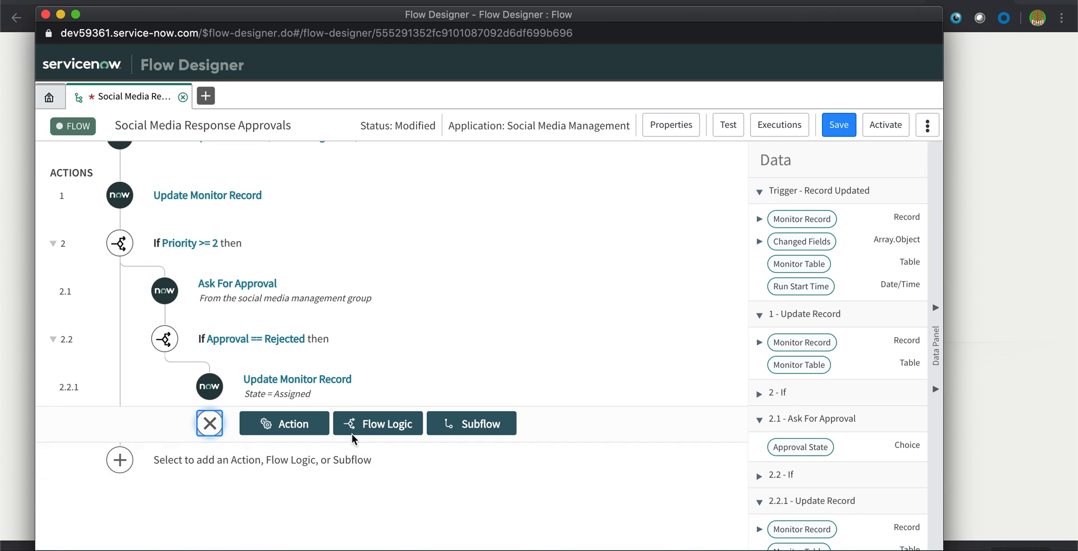
{"action": "left_click", "coordinate": [376, 425]}
{"action": "scroll", "coordinate": [382, 484], "scroll_direction": "down", "scroll_amount": 3}
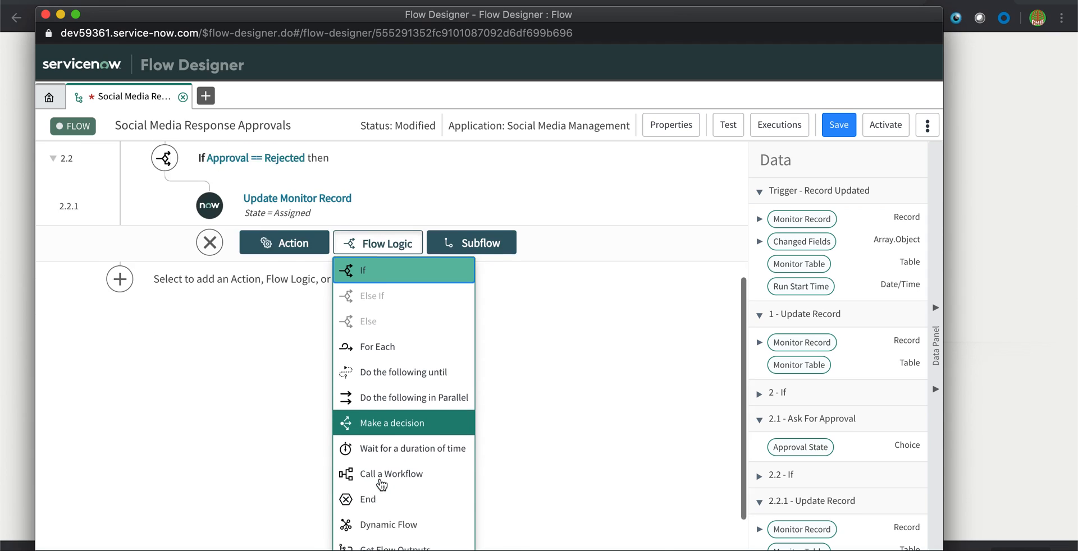
{"action": "left_click", "coordinate": [364, 478]}
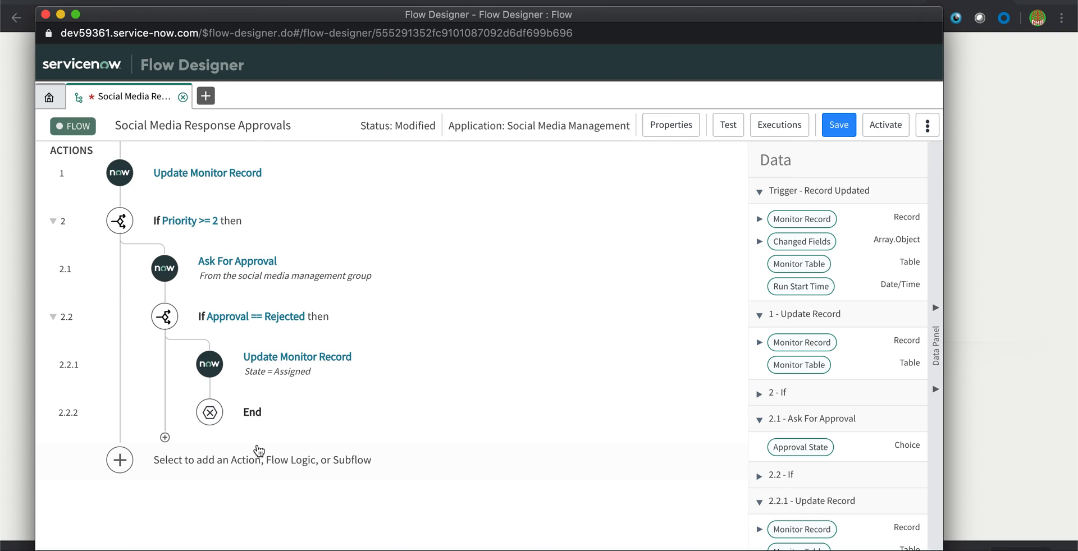
Step: Add a ServiceNow Core Update Record action after the Approval == Rejected If block, with the trigger's Monitor Record as its Record
{"action": "left_click", "coordinate": [165, 438]}
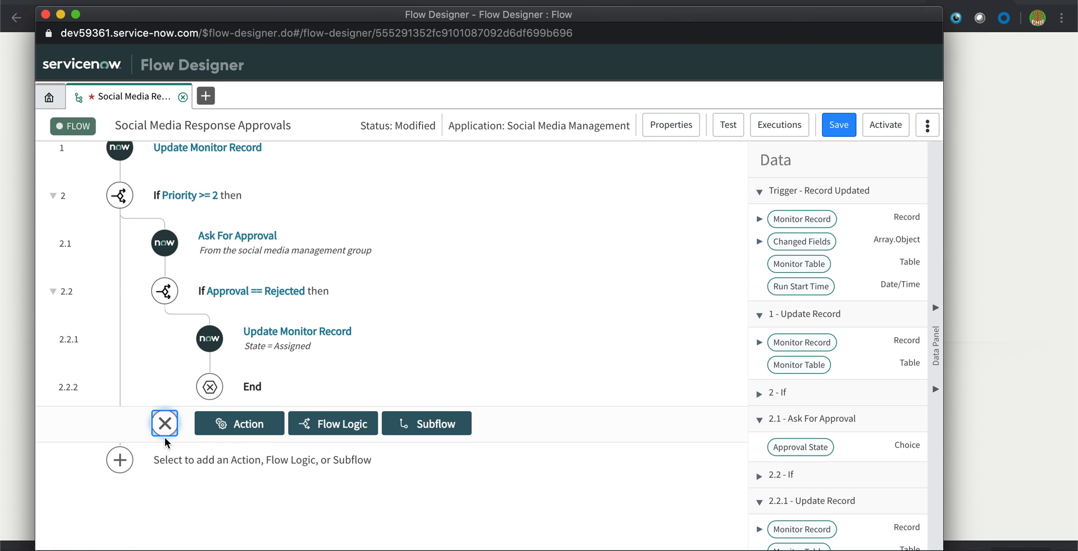
{"action": "left_click", "coordinate": [243, 425]}
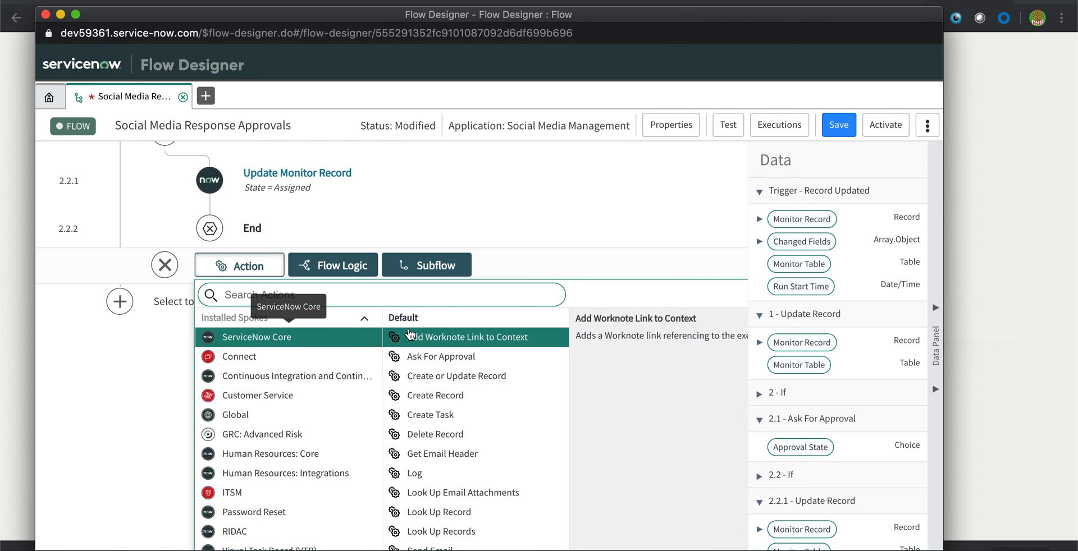
{"action": "scroll", "coordinate": [436, 449], "scroll_direction": "down", "scroll_amount": 3}
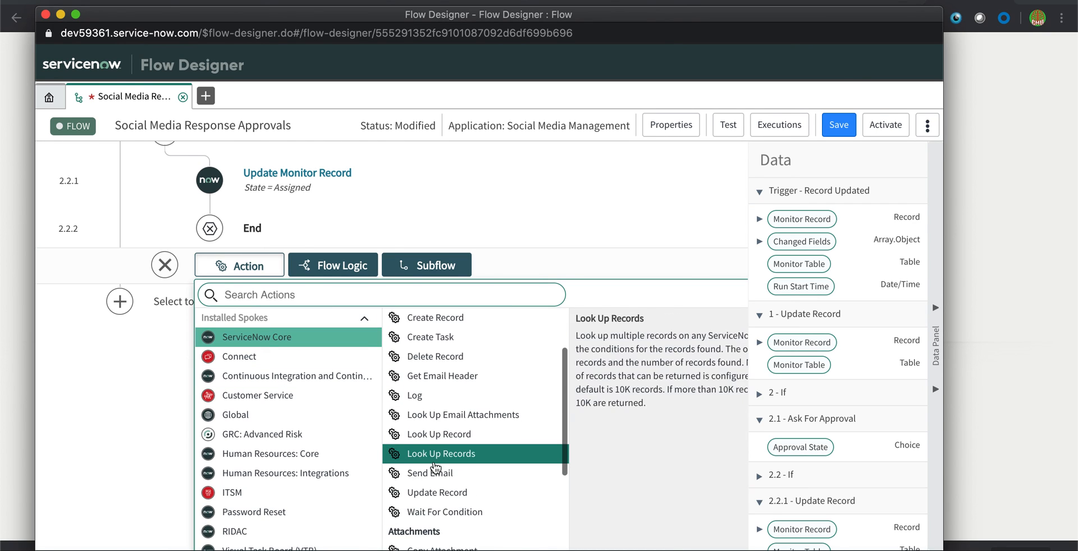
{"action": "scroll", "coordinate": [436, 468], "scroll_direction": "down", "scroll_amount": 2}
{"action": "left_click", "coordinate": [441, 422]}
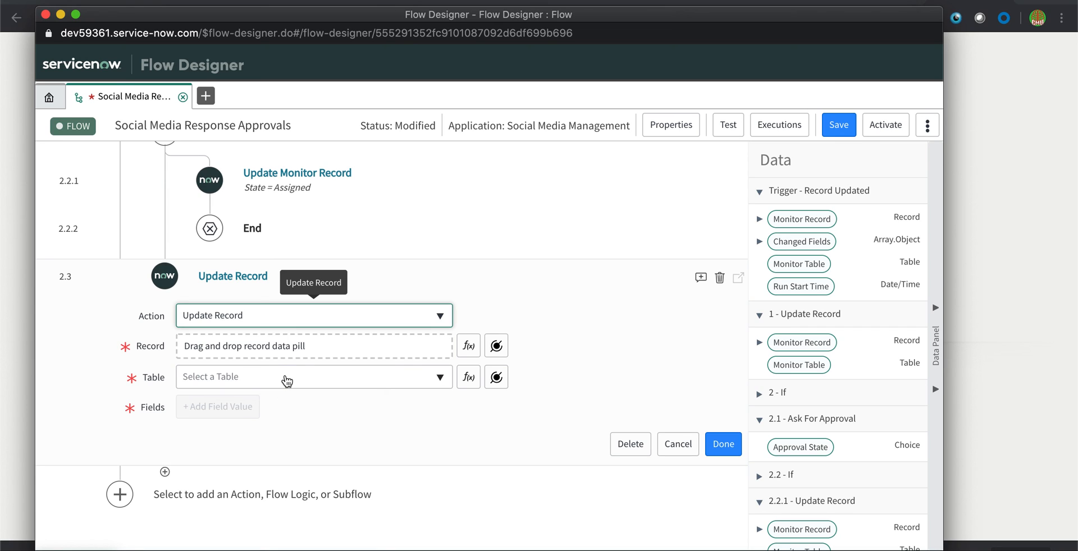
{"action": "left_click_drag", "start_coordinate": [802, 219], "coordinate": [359, 345]}
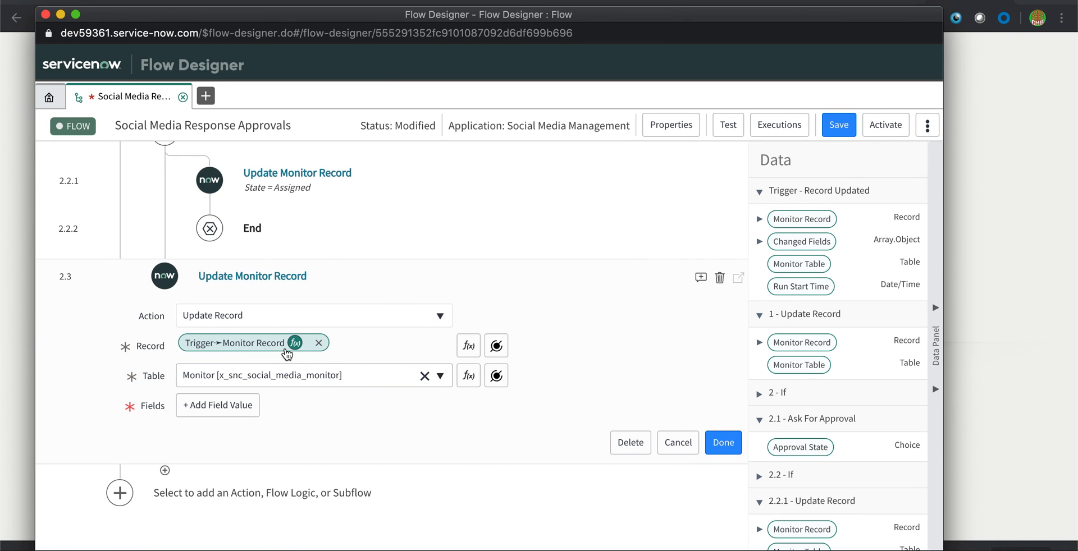
Step: Set the State field to Approved in Update Record action 2.3, finish the action and save the flow
{"action": "left_click", "coordinate": [231, 413]}
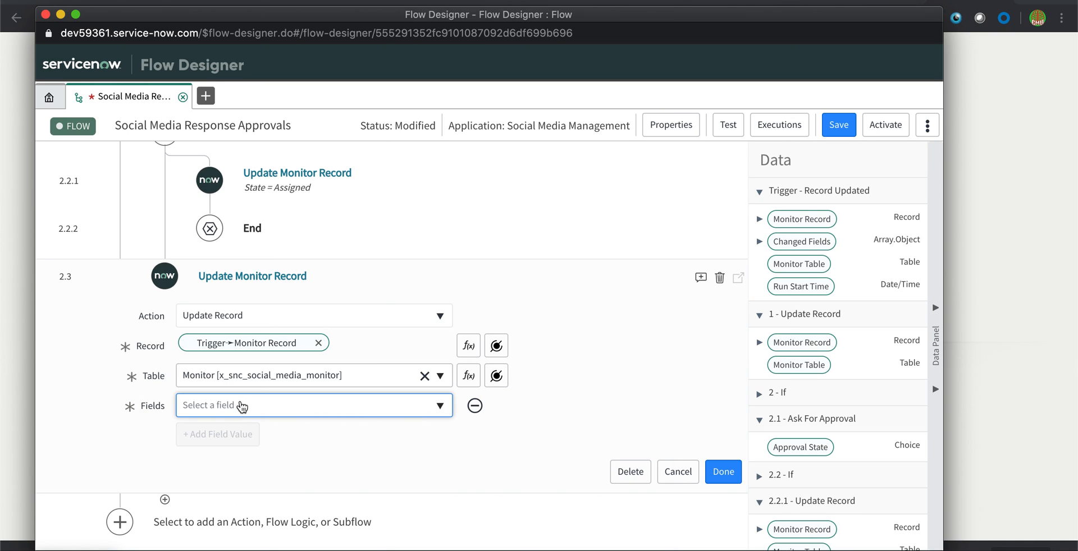
{"action": "left_click", "coordinate": [236, 405]}
{"action": "type", "text": "state"}
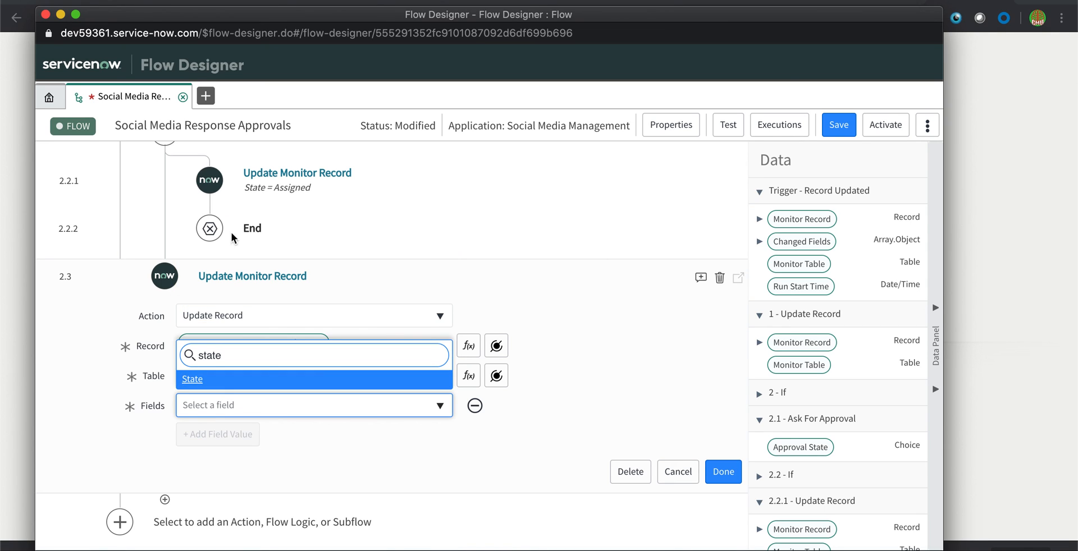
{"action": "left_click", "coordinate": [194, 379]}
{"action": "left_click", "coordinate": [509, 413]}
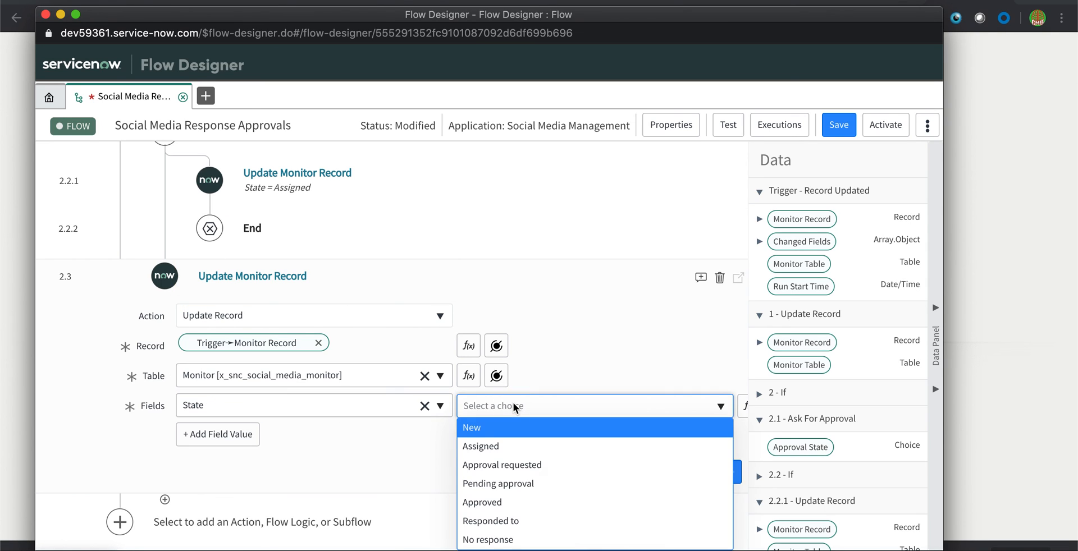
{"action": "left_click", "coordinate": [487, 509]}
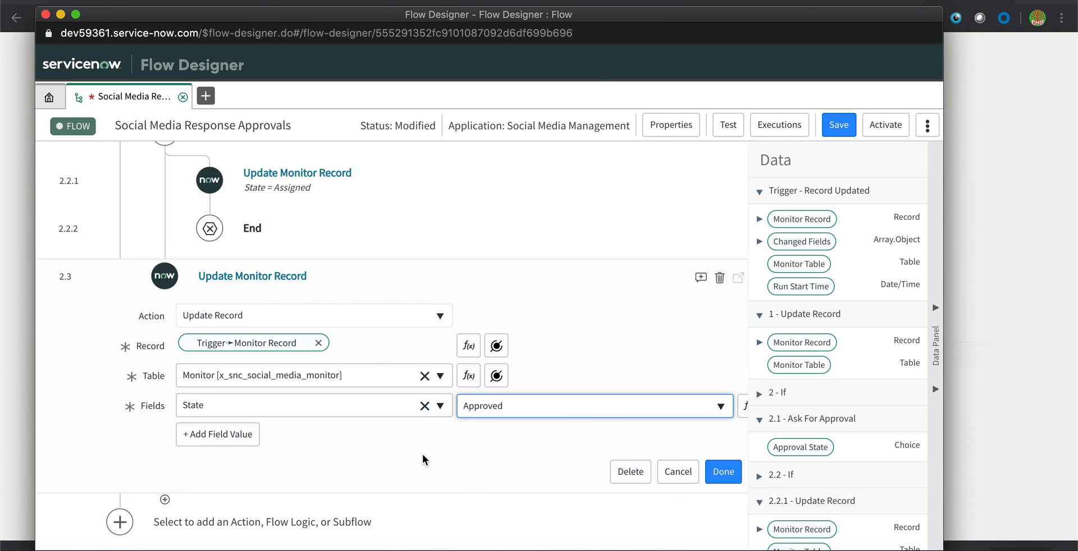
{"action": "scroll", "coordinate": [422, 454], "scroll_direction": "down", "scroll_amount": 2}
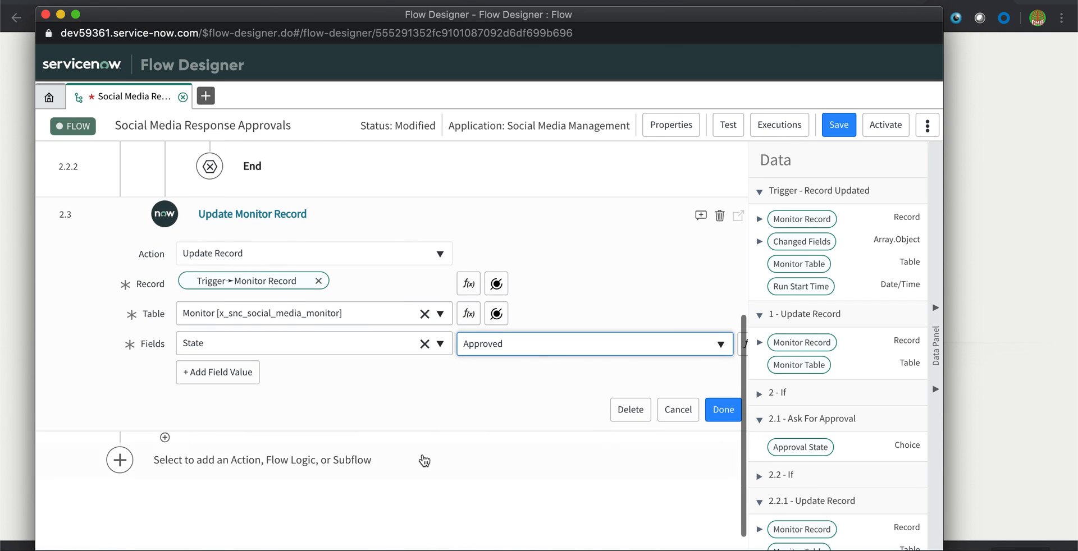
{"action": "left_click", "coordinate": [723, 410]}
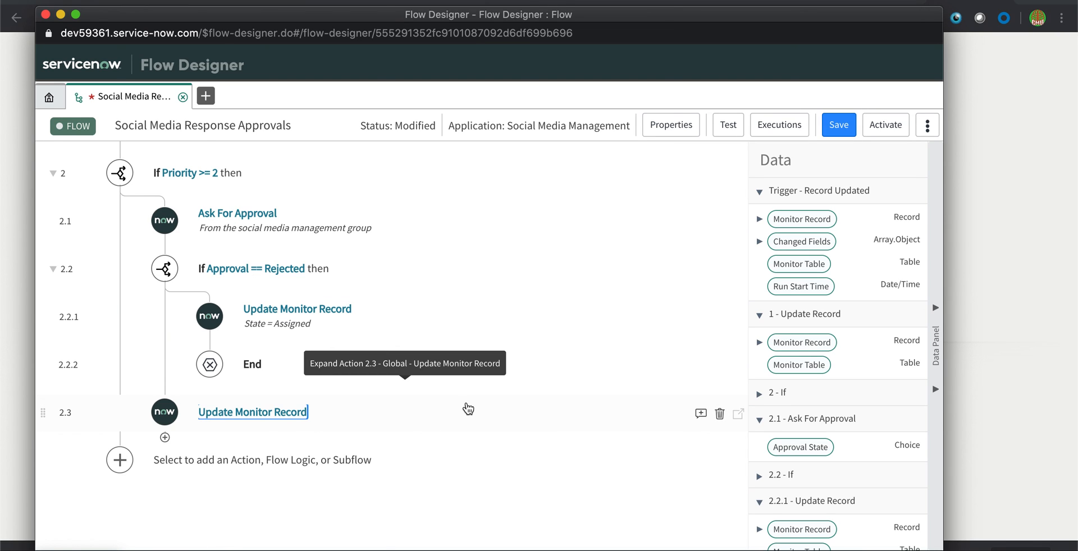
{"action": "left_click", "coordinate": [839, 134]}
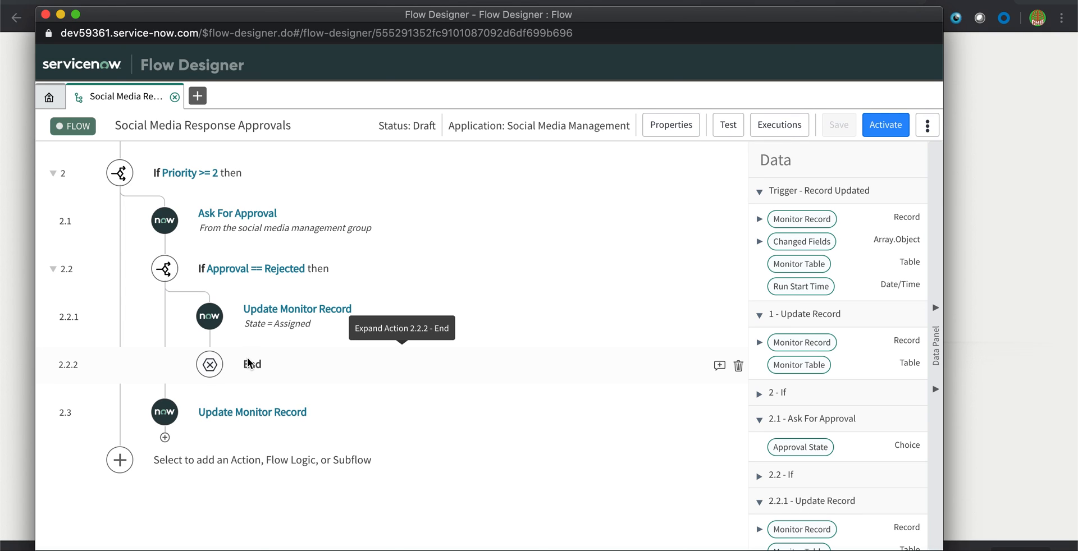
Step: Add an End flow logic step after Update Monitor Record action 2.3 within the Priority >= 2 branch and save the flow
{"action": "left_click", "coordinate": [165, 439]}
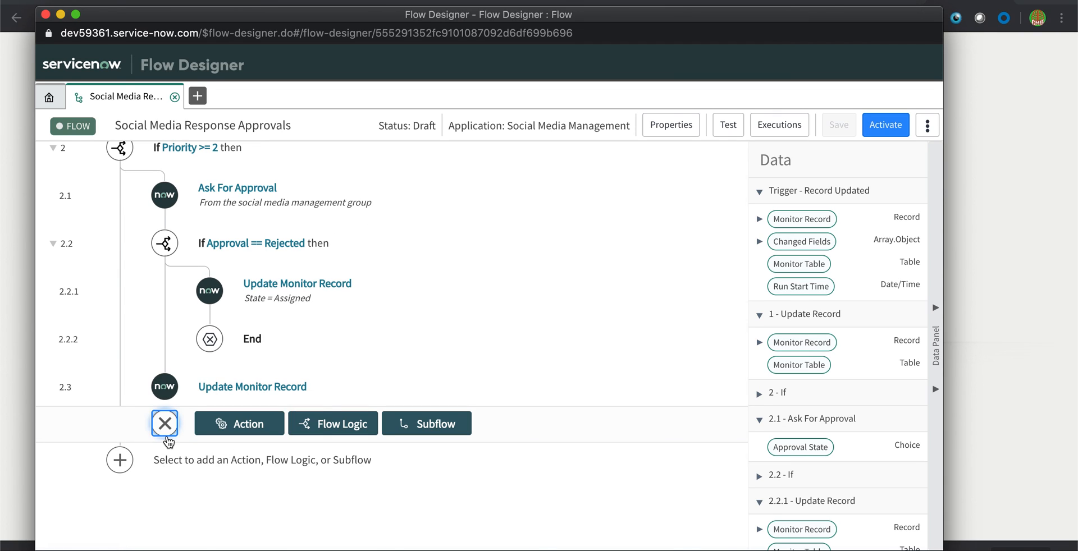
{"action": "left_click", "coordinate": [321, 429]}
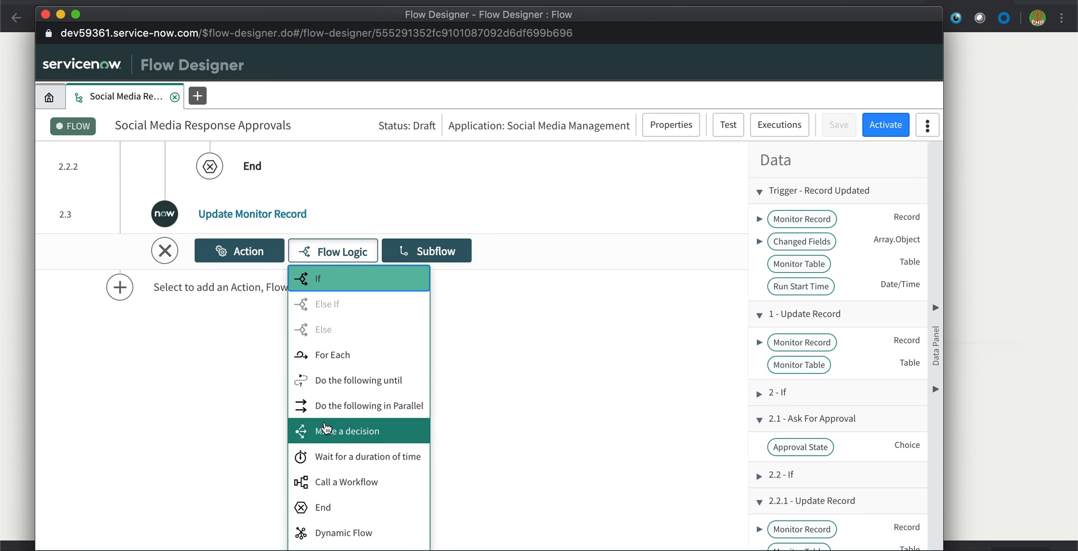
{"action": "left_click", "coordinate": [330, 508]}
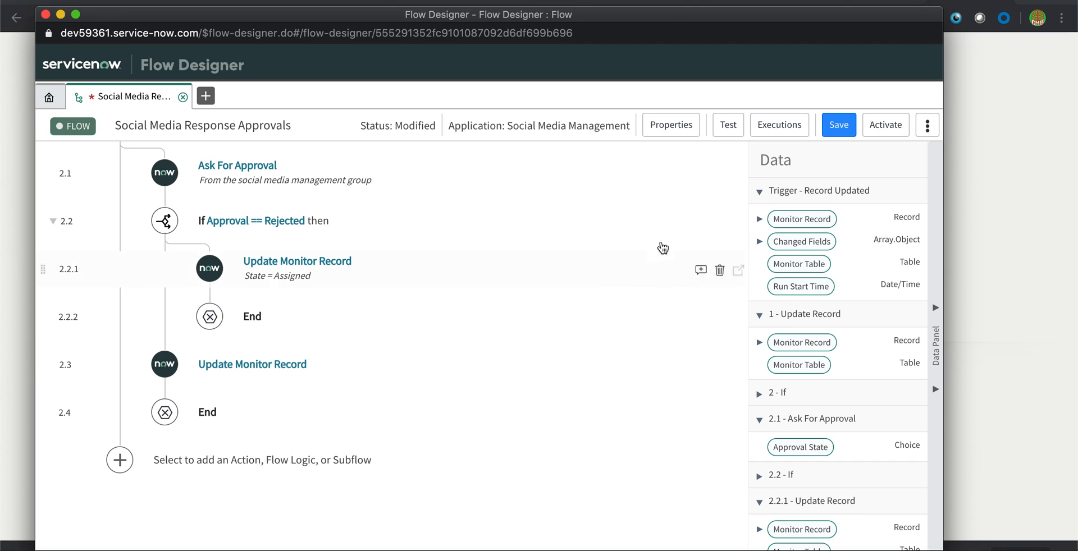
{"action": "left_click", "coordinate": [837, 125]}
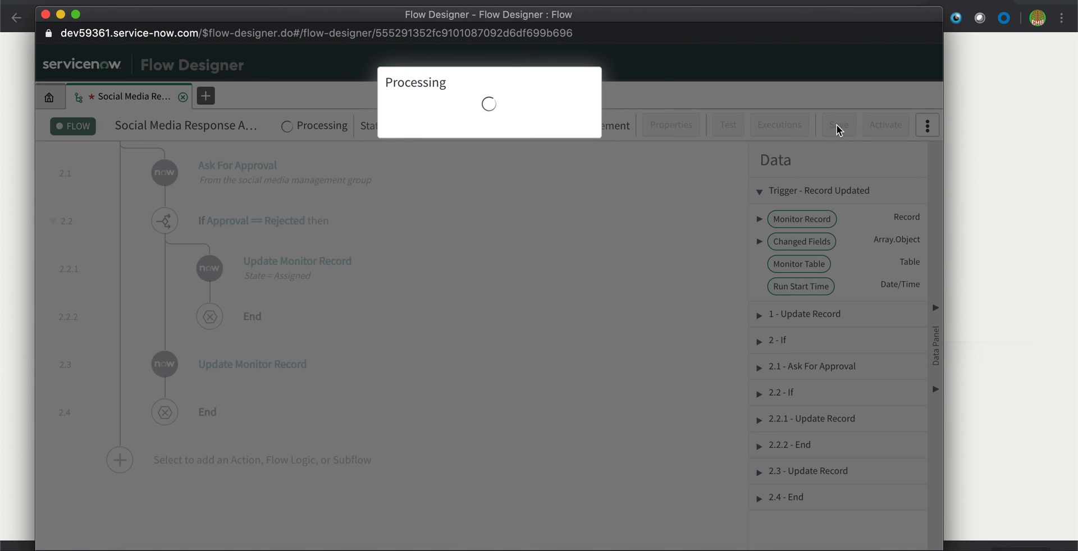